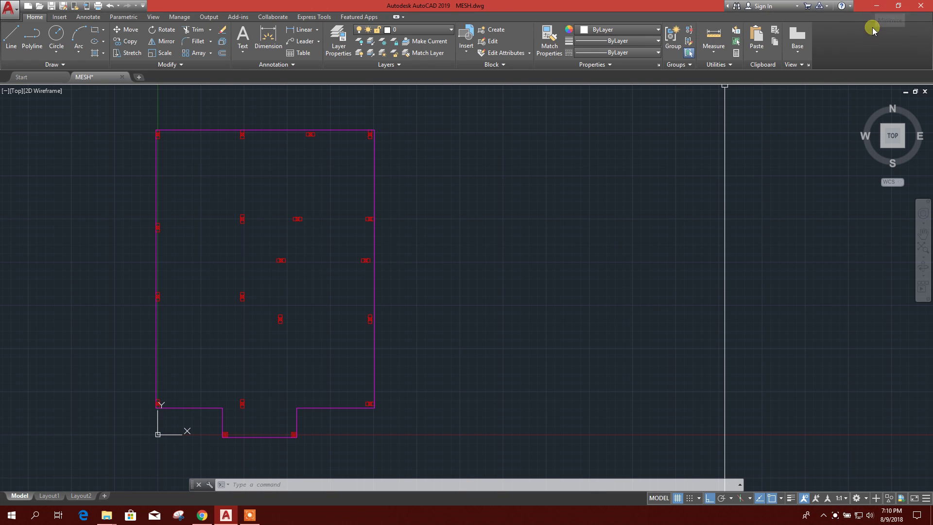
# Examine the slab boundary lines on the BEAM layer around the floor plan, including the projection along its lower edge
pyautogui.click(154, 193)
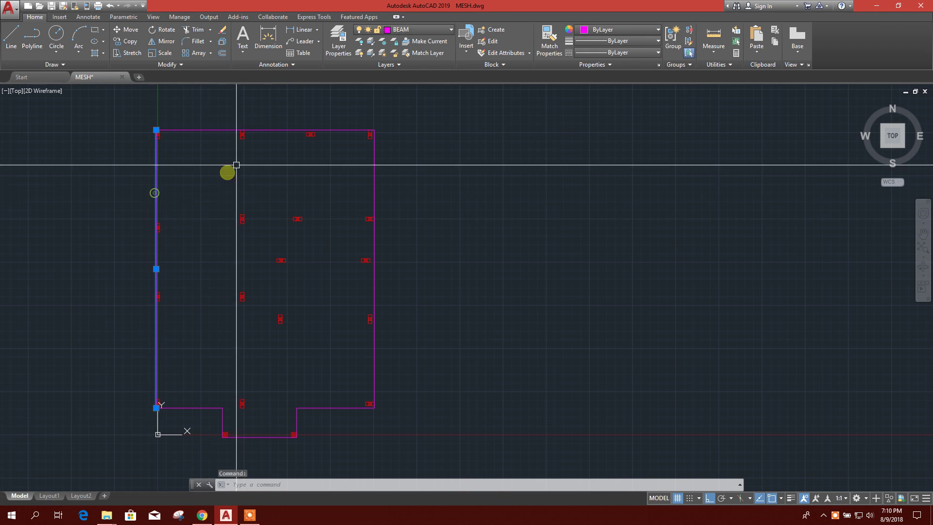
pyautogui.press('Escape')
pyautogui.moveTo(311, 413); pyautogui.dragTo(329, 382, button='middle')
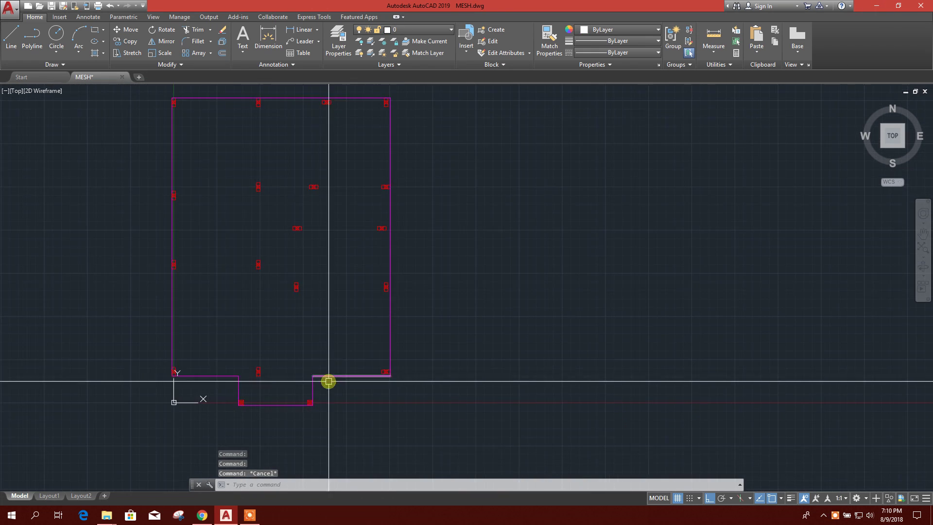
pyautogui.click(329, 381)
pyautogui.press('Escape')
pyautogui.scroll(4, 313, 395)
pyautogui.scroll(-4, 356, 365)
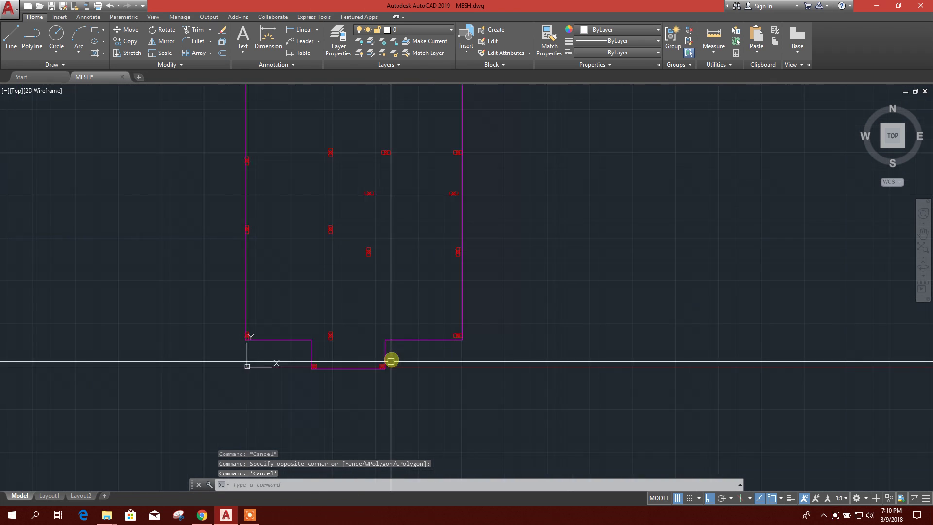
# Examine the red column outlines across the floor plan and the point marker at each column's centre
pyautogui.scroll(5, 327, 254)
pyautogui.click(282, 190)
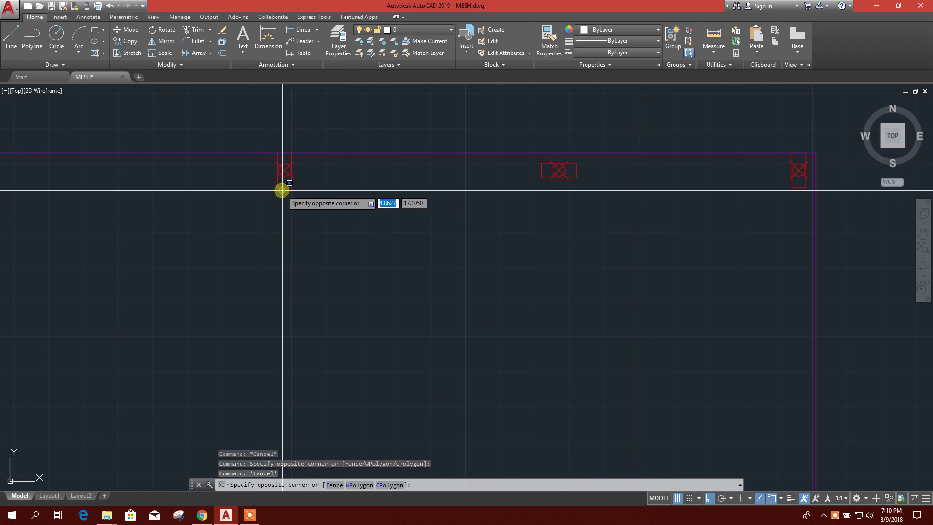
pyautogui.click(462, 287)
pyautogui.scroll(5, 475, 262)
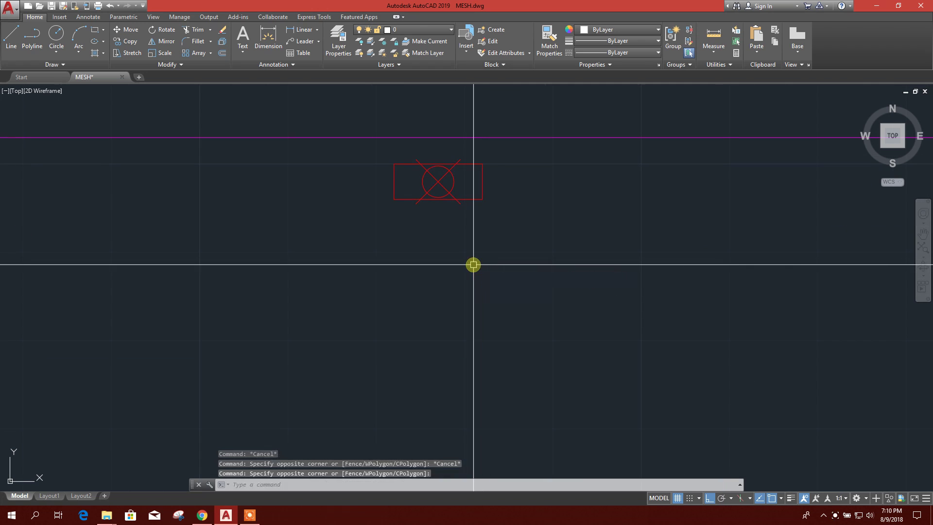
pyautogui.click(403, 196)
pyautogui.click(417, 202)
pyautogui.scroll(-6, 424, 224)
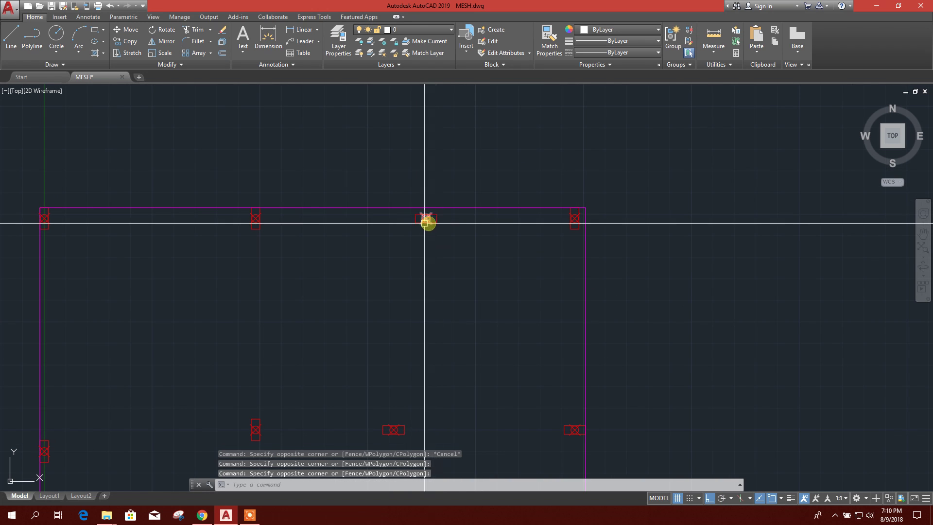
pyautogui.scroll(4, 438, 228)
pyautogui.scroll(-6, 400, 188)
pyautogui.moveTo(400, 188)
pyautogui.mouseDown(button='middle')
pyautogui.moveTo(316, 245)
pyautogui.moveTo(399, 190)
pyautogui.mouseUp(button='middle')
pyautogui.moveTo(384, 340); pyautogui.dragTo(373, 262, button='middle')
pyautogui.scroll(-2, 368, 272)
pyautogui.scroll(2, 387, 331)
pyautogui.moveTo(399, 353); pyautogui.dragTo(405, 370, button='middle')
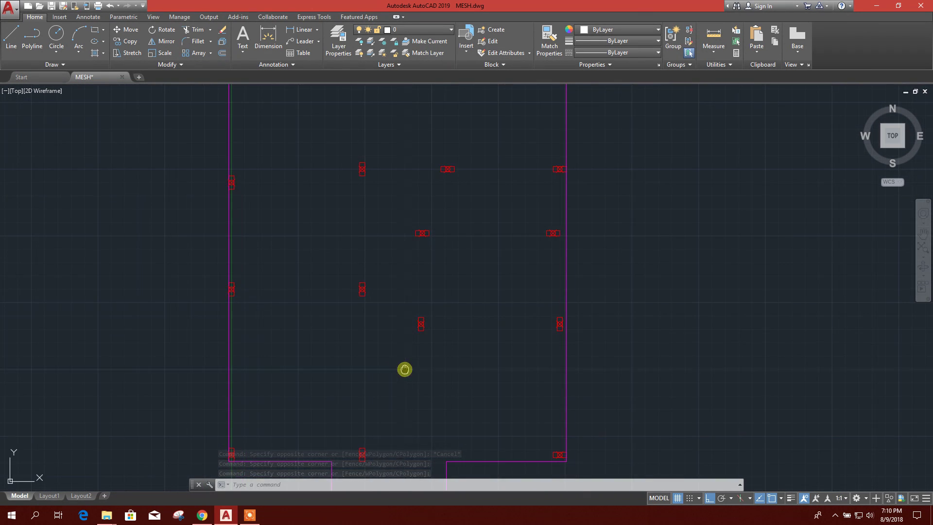
pyautogui.scroll(4, 348, 390)
pyautogui.scroll(-6, 401, 298)
pyautogui.scroll(4, 369, 241)
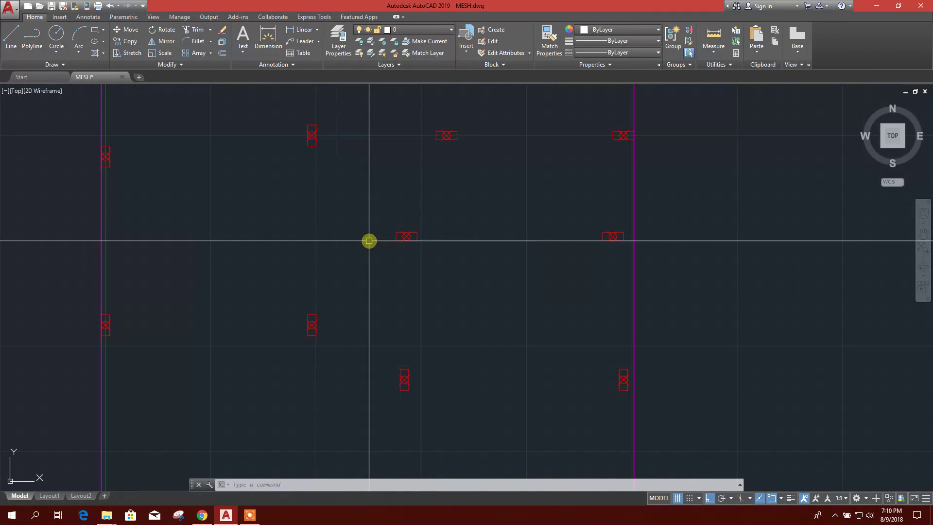
pyautogui.scroll(-3, 354, 256)
pyautogui.scroll(3, 381, 200)
pyautogui.scroll(-3, 362, 219)
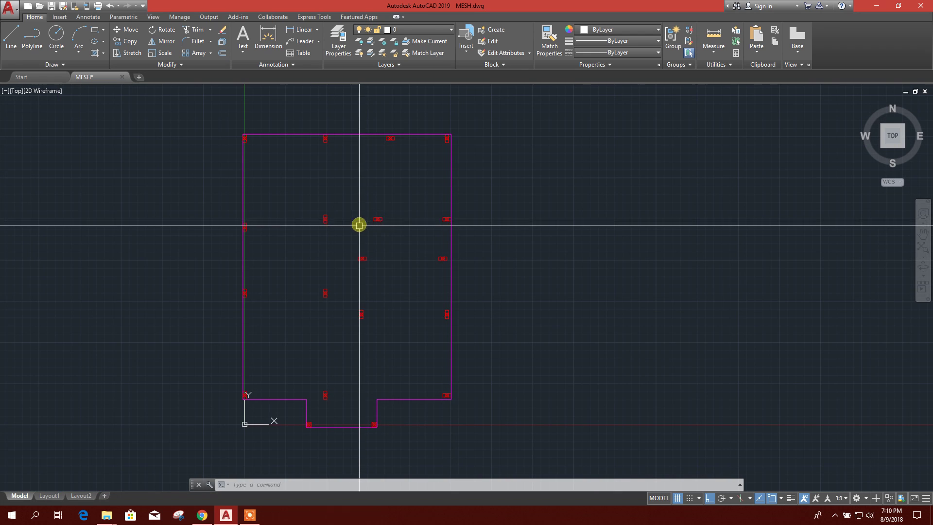
pyautogui.scroll(4, 350, 258)
pyautogui.scroll(-2, 339, 258)
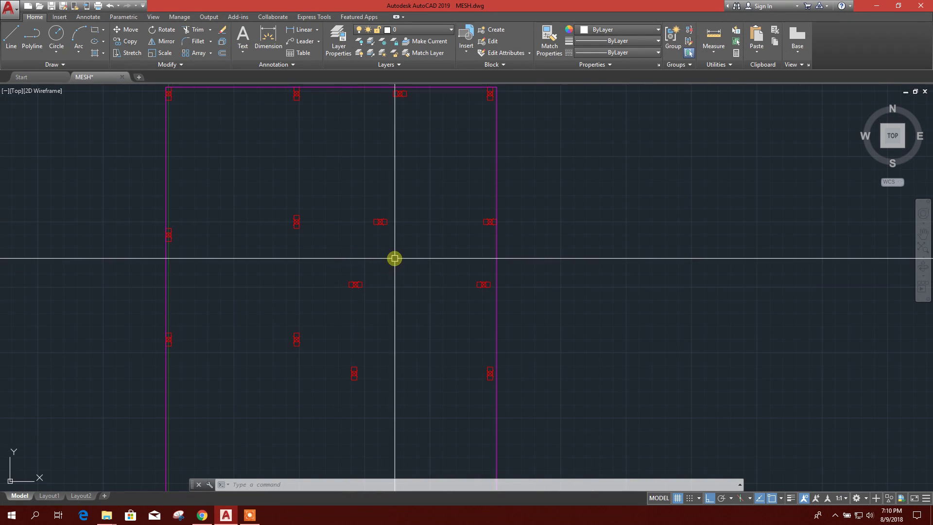
pyautogui.scroll(-2, 395, 258)
pyautogui.scroll(12, 377, 170)
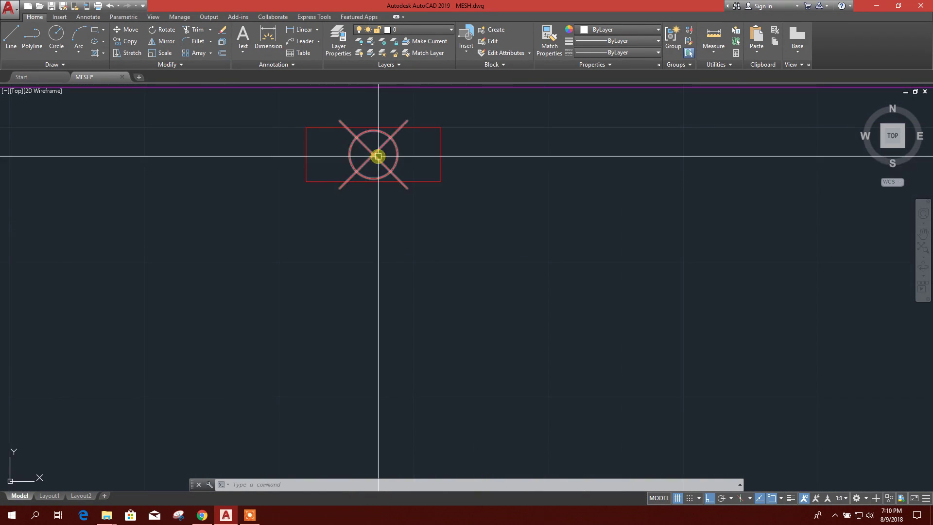
pyautogui.scroll(-10, 378, 156)
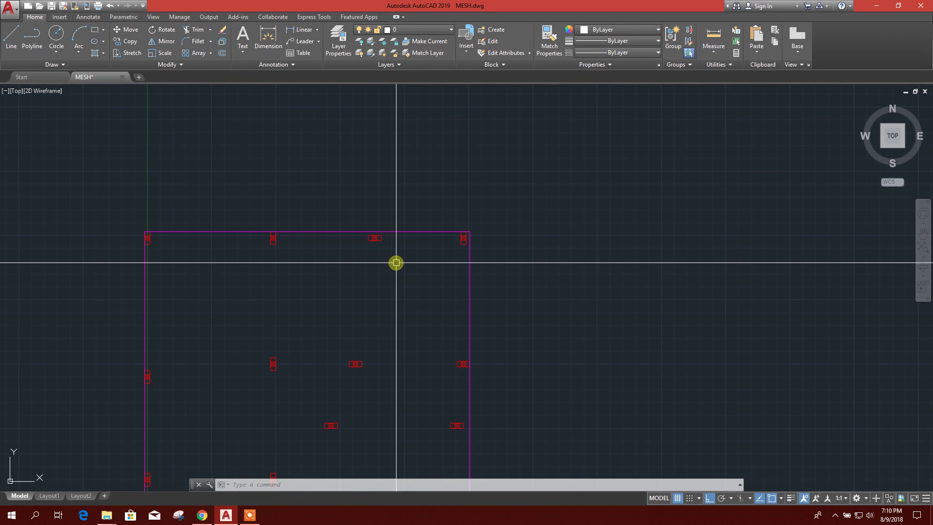
# Place a single point with the POINT command in the open slab area between the upper columns
pyautogui.write('I')
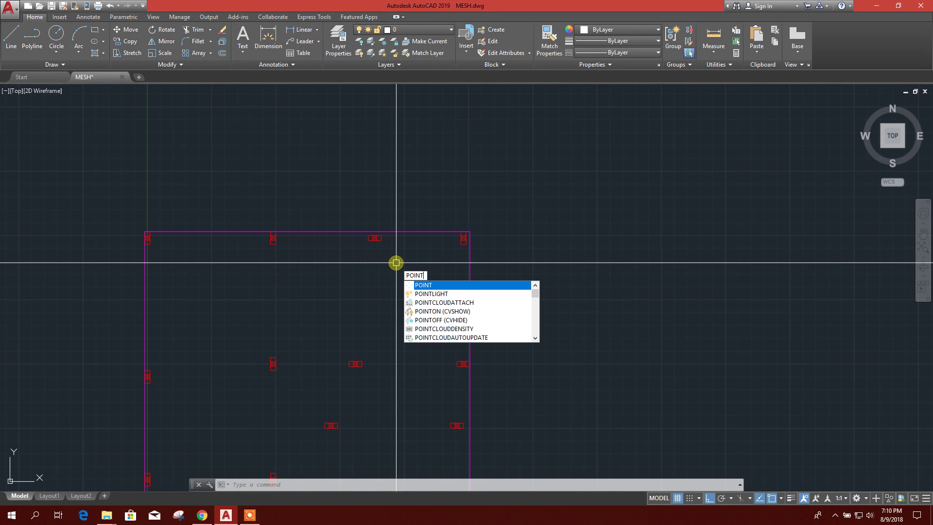
pyautogui.write('NT')
pyautogui.press('Return')
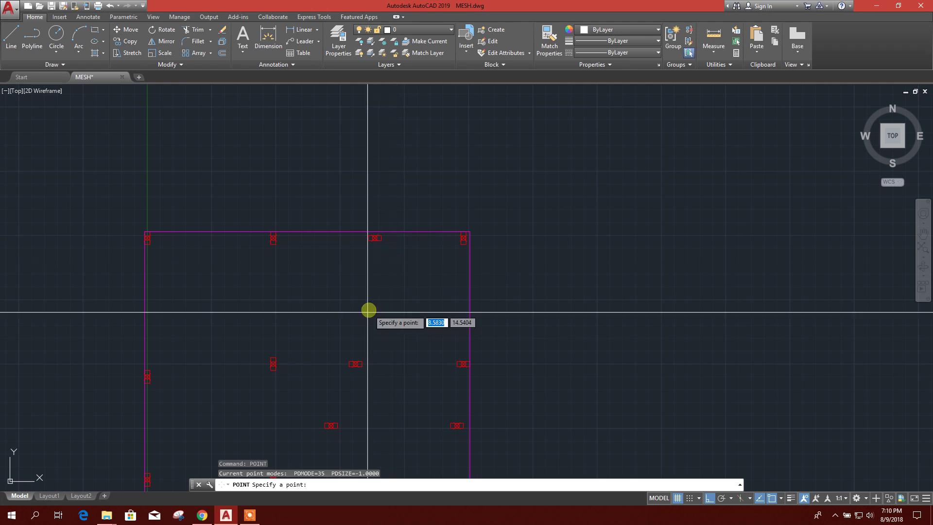
pyautogui.moveTo(403, 323); pyautogui.dragTo(369, 310, button='middle')
pyautogui.click(333, 290)
pyautogui.scroll(6, 336, 301)
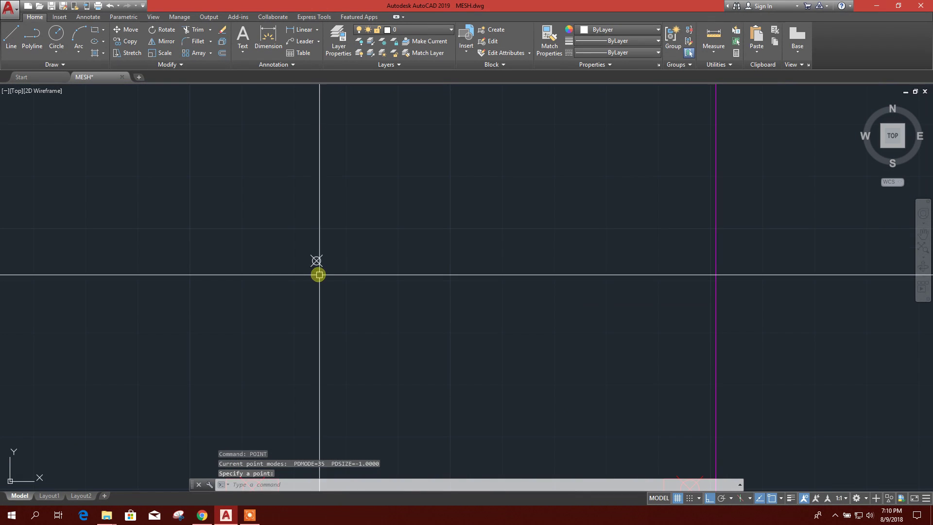
pyautogui.press('Escape')
pyautogui.press('Escape')
pyautogui.press('Escape')
pyautogui.scroll(-6, 339, 283)
pyautogui.scroll(4, 328, 287)
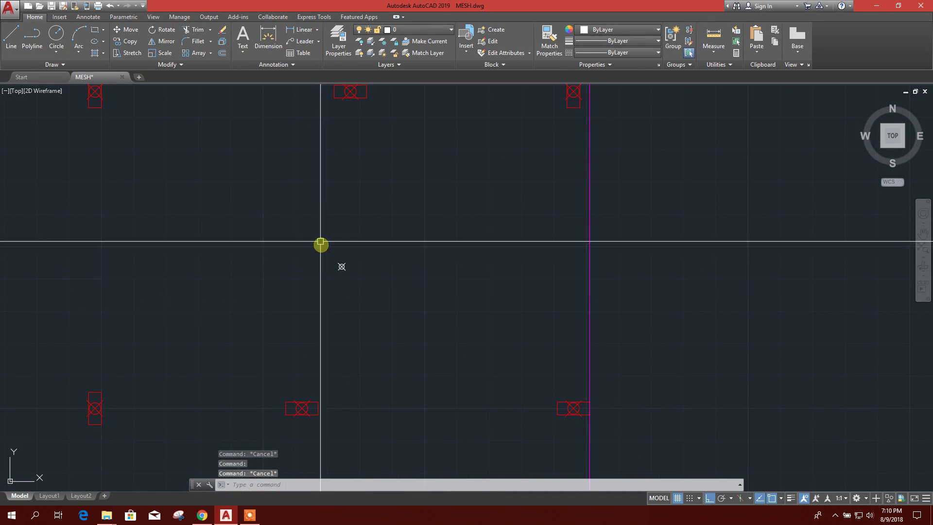
# Delete the freestanding point from the open slab area
pyautogui.click(323, 243)
pyautogui.click(377, 291)
pyautogui.press('Delete')
# Copy the rectangular outline of an interior column straight up into the open slab area
pyautogui.click(317, 403)
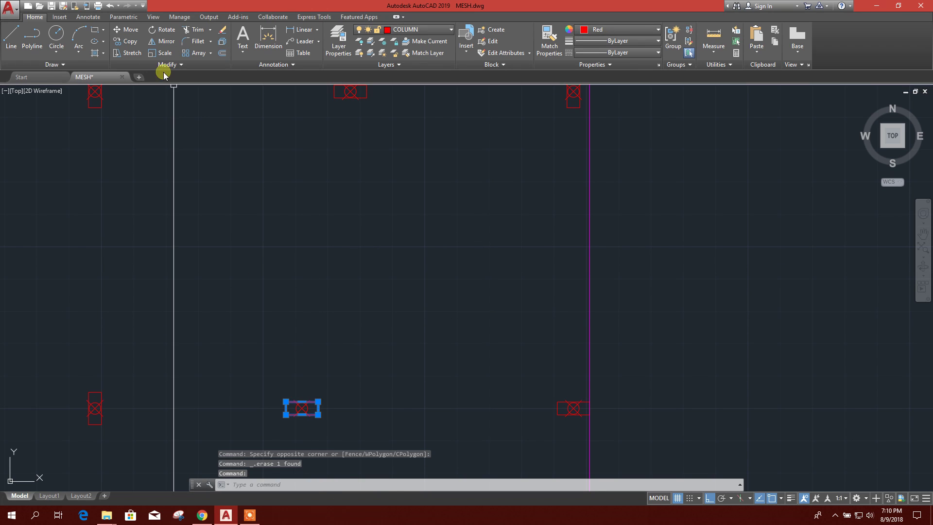
pyautogui.click(129, 44)
pyautogui.click(381, 354)
pyautogui.click(382, 235)
pyautogui.press('Escape')
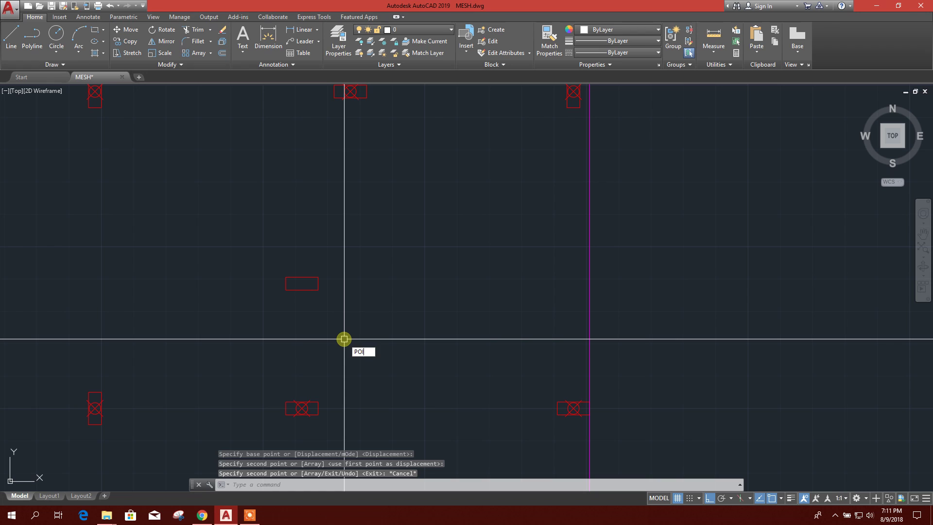
# Place a point at the centre of the copied column rectangle with the POINT command
pyautogui.write('T')
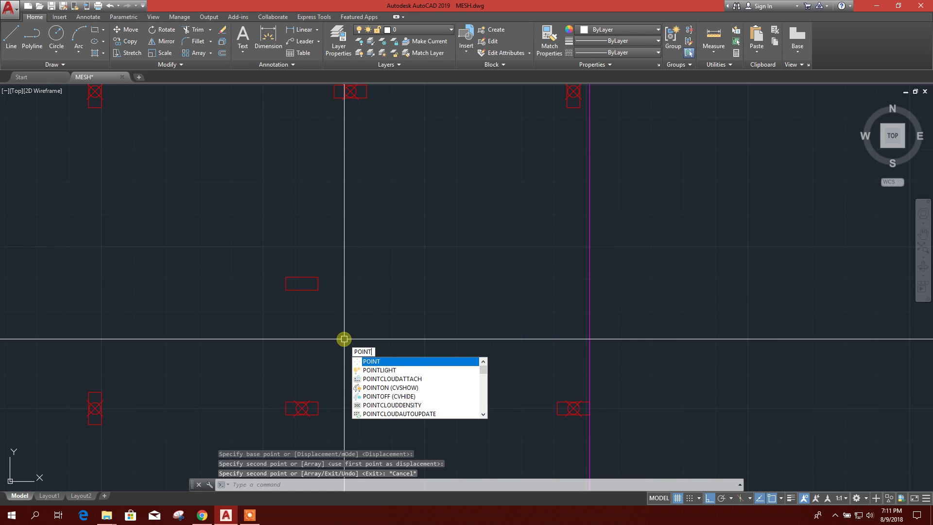
pyautogui.press('Return')
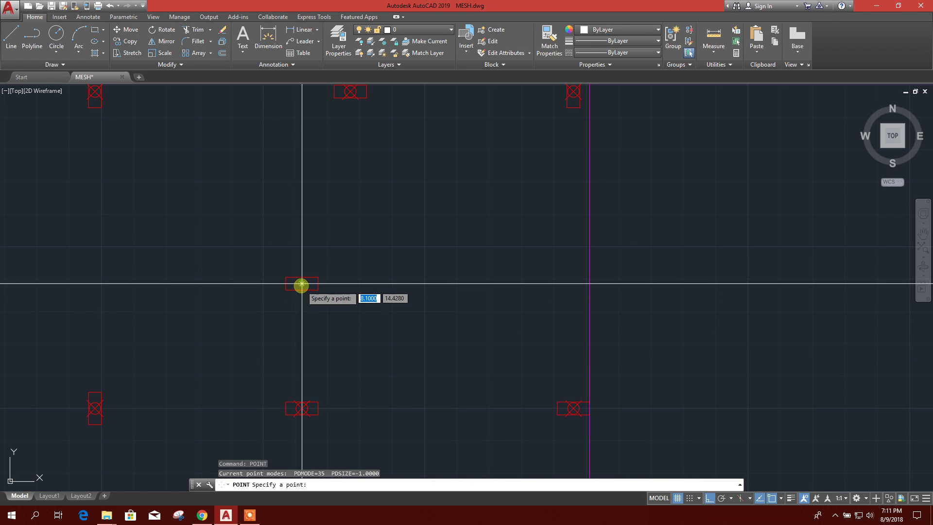
pyautogui.scroll(4, 301, 287)
pyautogui.click(301, 266)
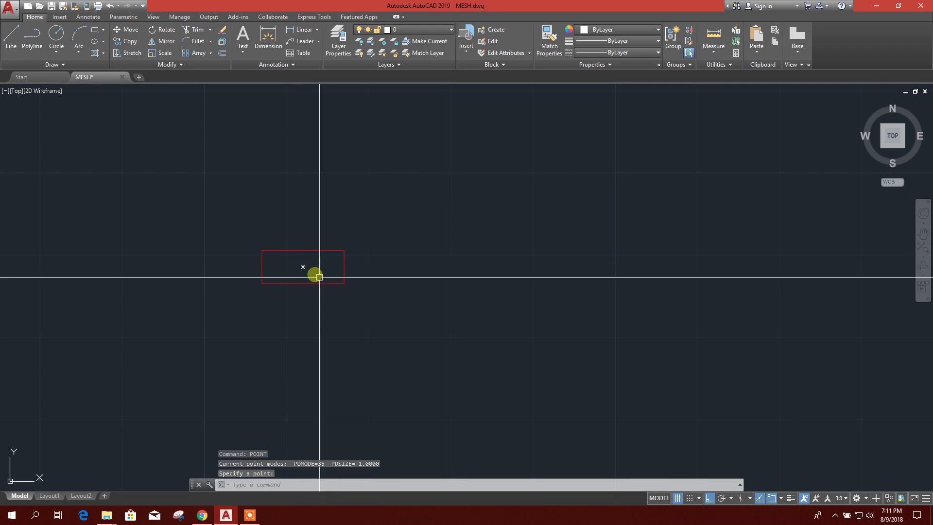
pyautogui.scroll(8, 301, 271)
pyautogui.scroll(-6, 343, 261)
# Delete the copied column rectangle together with its centre point
pyautogui.click(416, 301)
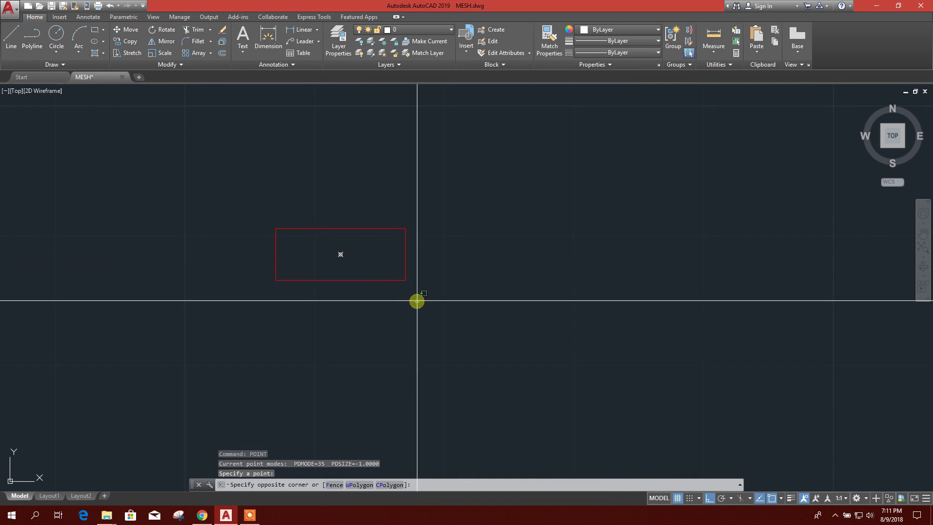
pyautogui.click(281, 175)
pyautogui.press('Delete')
pyautogui.scroll(-5, 292, 183)
pyautogui.scroll(-5, 331, 213)
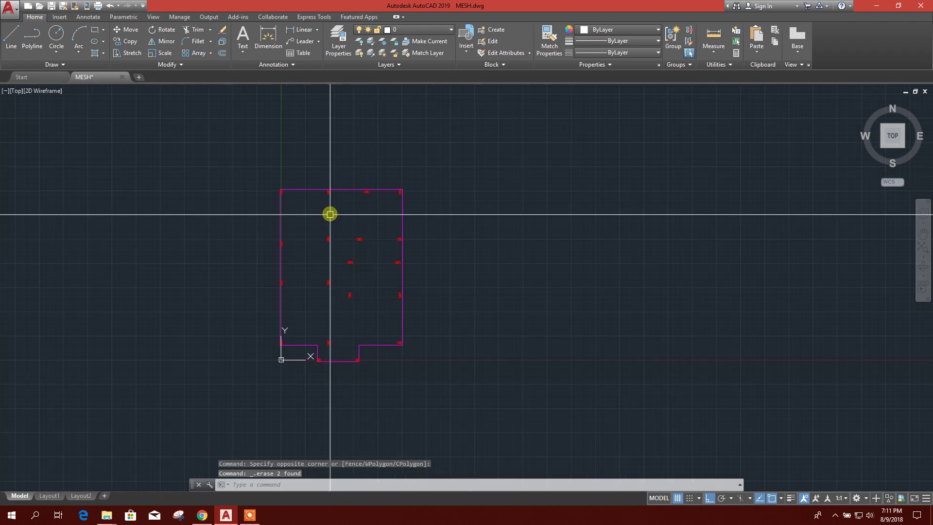
pyautogui.scroll(1, 336, 302)
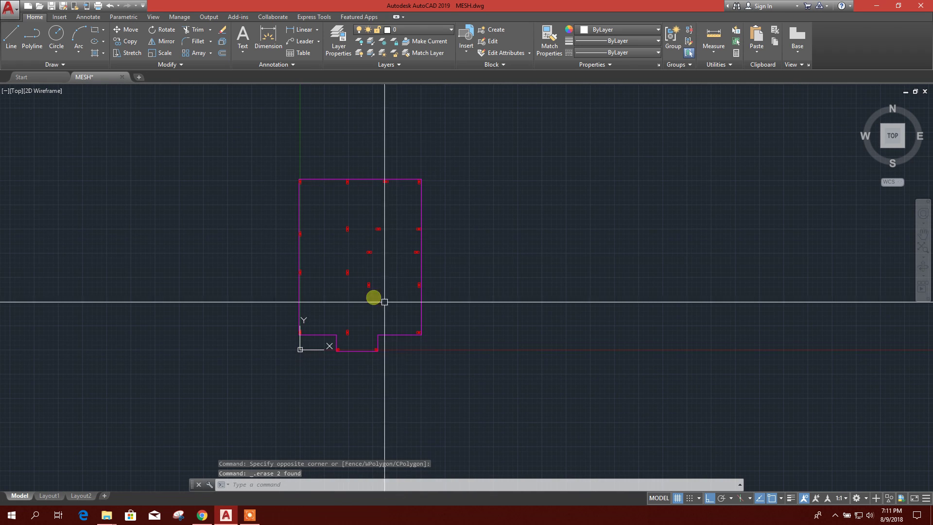
pyautogui.scroll(2, 392, 225)
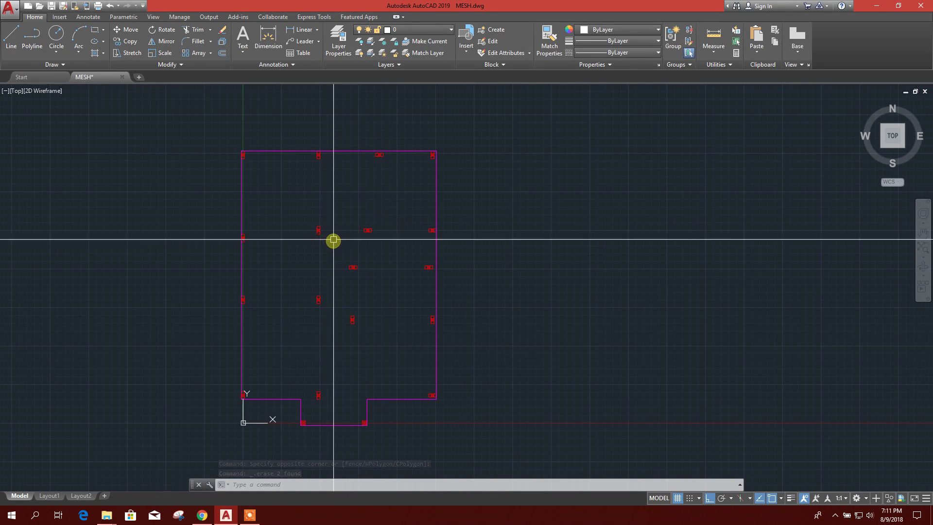
# Minimize the open windows and launch RAM Concept CONNECT Edition from the desktop
pyautogui.click(876, 6)
pyautogui.click(875, 6)
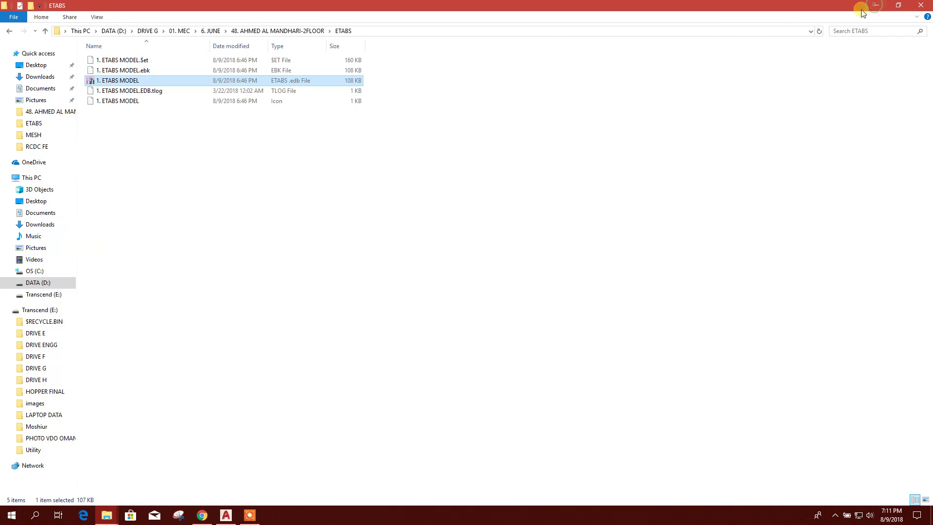
pyautogui.click(876, 5)
pyautogui.rightClick(28, 108)
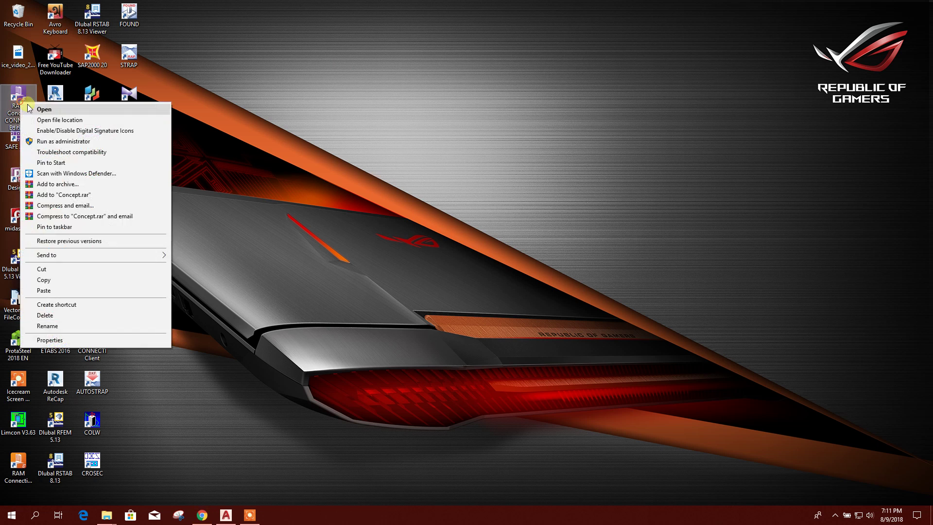
pyautogui.click(45, 109)
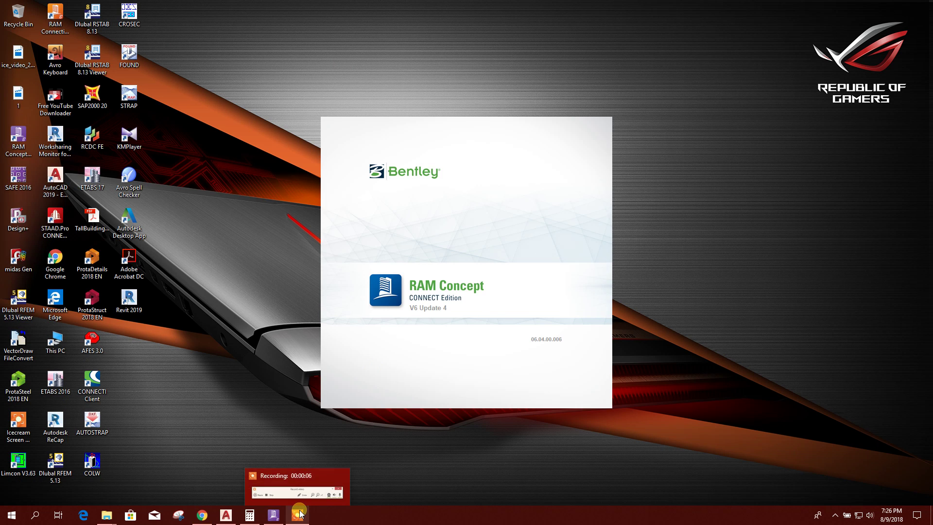
pyautogui.click(298, 514)
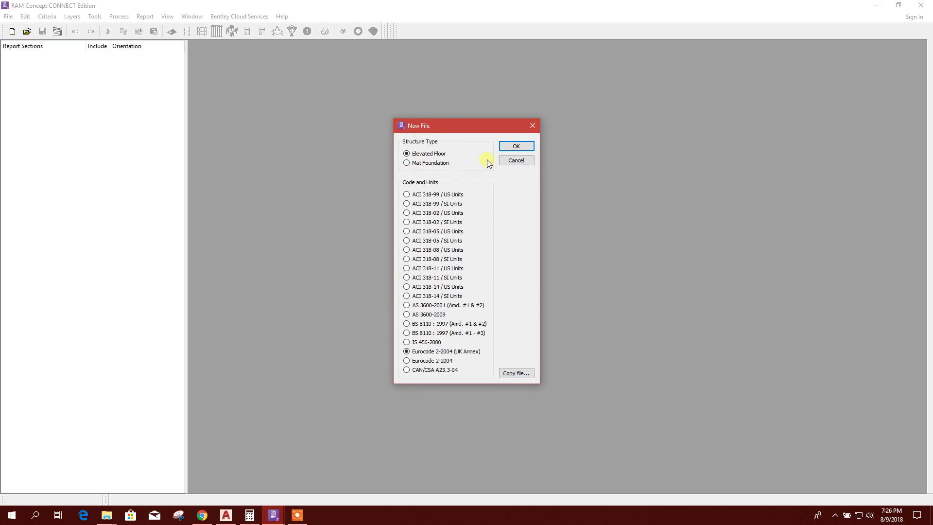
# Create a new file with the Elevated Floor structure type and the Eurocode 2-2004 (UK Annex) code
pyautogui.click(918, 198)
pyautogui.moveTo(471, 131); pyautogui.dragTo(413, 81)
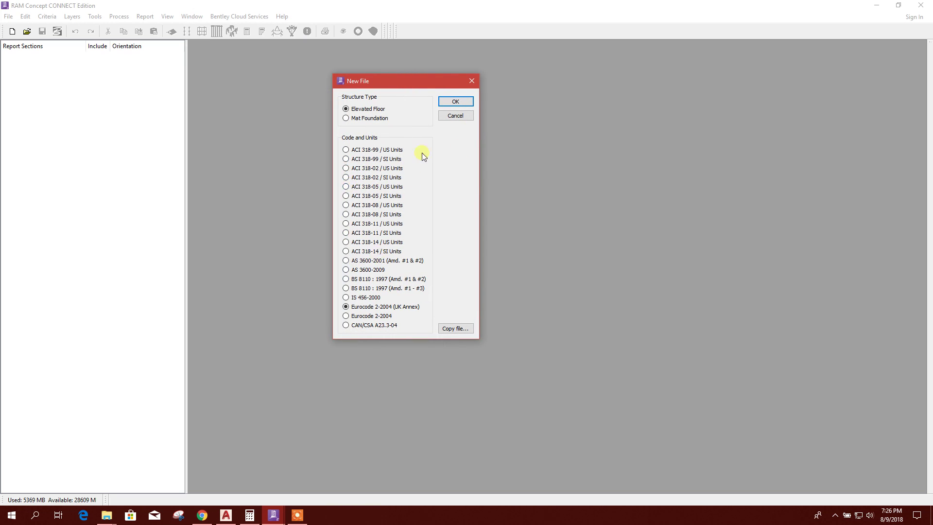
pyautogui.click(455, 102)
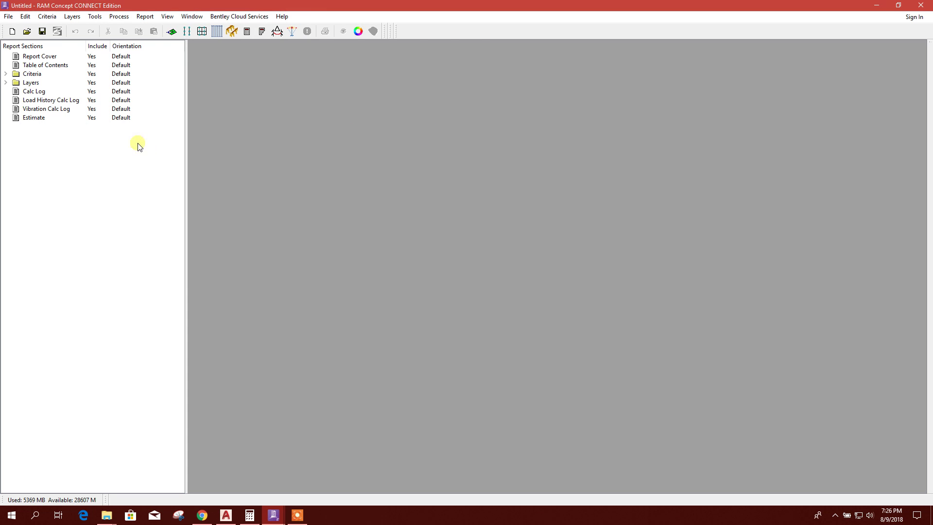
# Open the Standard Plan of the Drawing Import layer
pyautogui.click(7, 82)
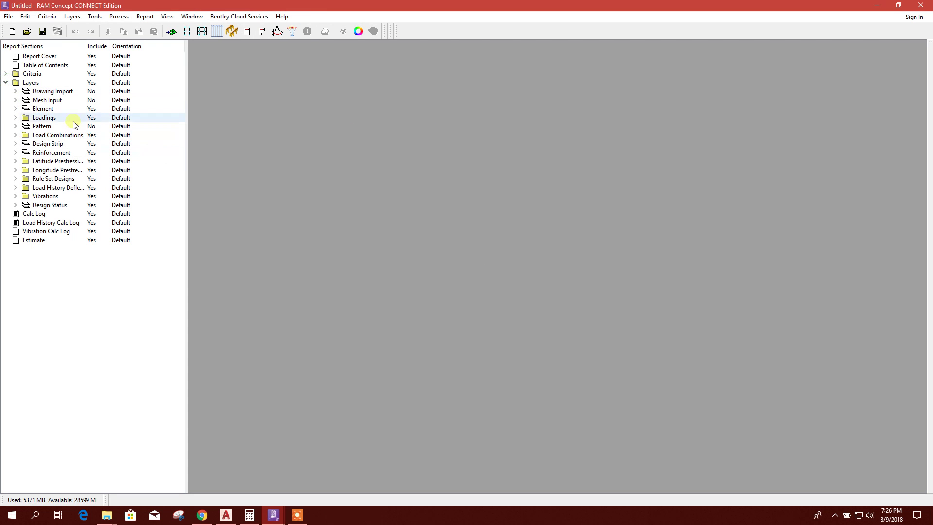
pyautogui.click(15, 92)
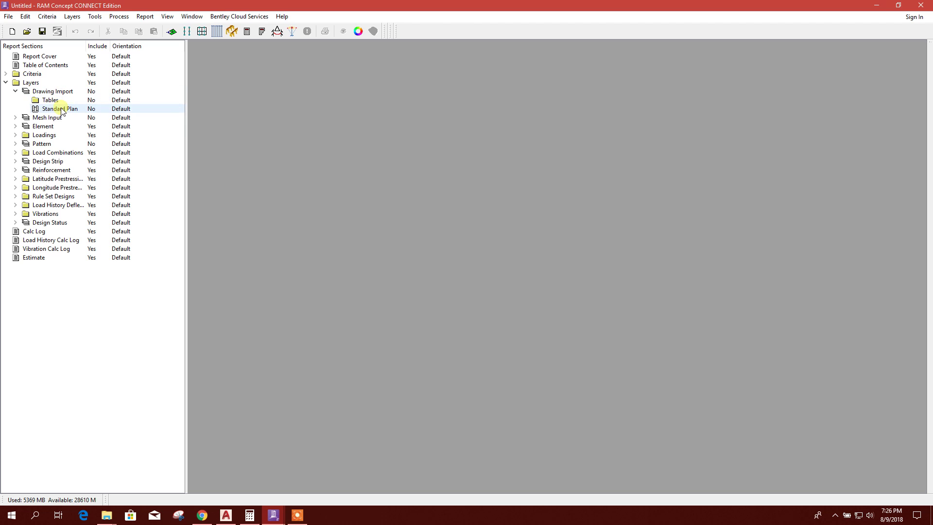
pyautogui.doubleClick(60, 109)
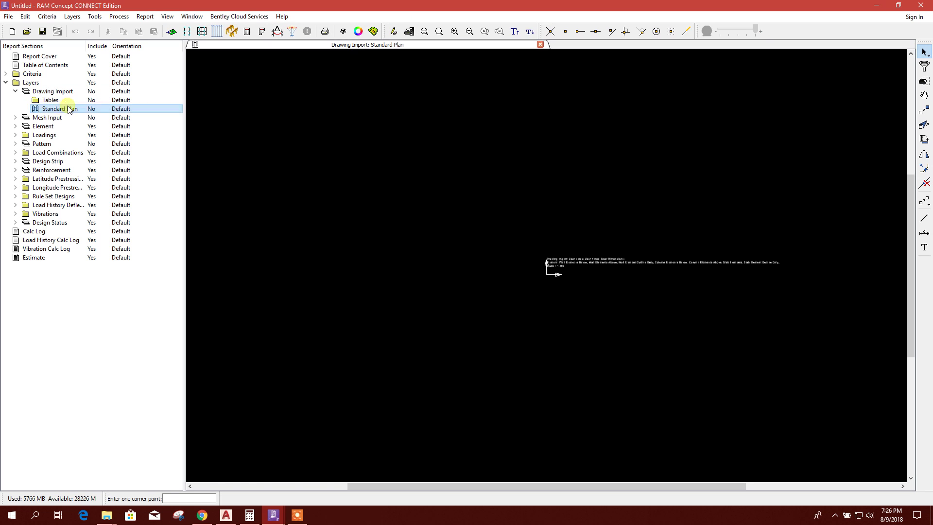
# Import the MESH AutoCAD drawing from the ETABS 2017 MESH folder into the model
pyautogui.click(9, 17)
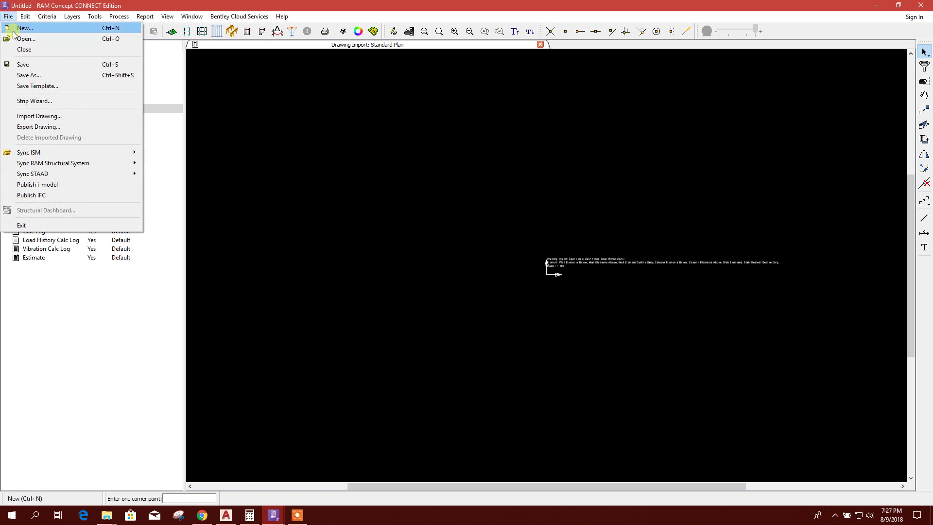
pyautogui.click(37, 125)
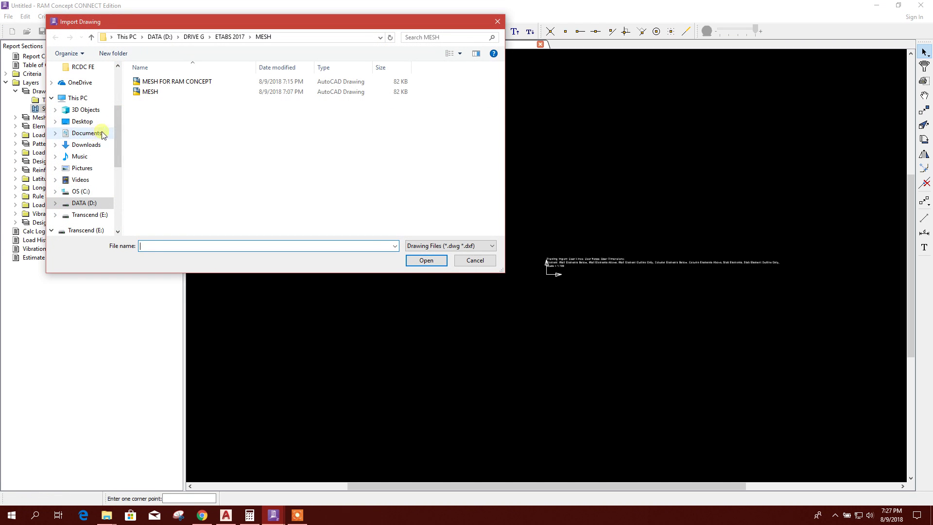
pyautogui.click(147, 91)
pyautogui.click(429, 262)
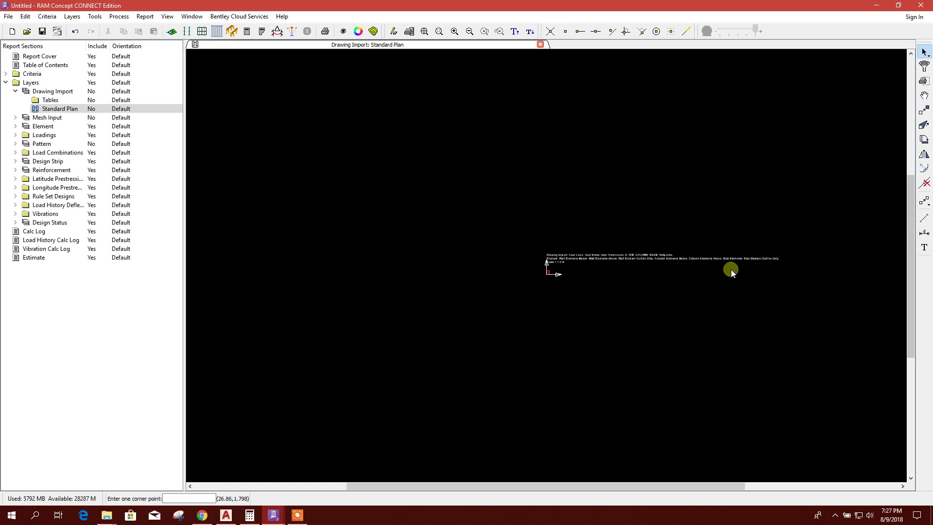
# Measure the distance between the upper and lower corner columns on the slab's left edge with a dimension, and undo that dimension
pyautogui.scroll(10, 557, 272)
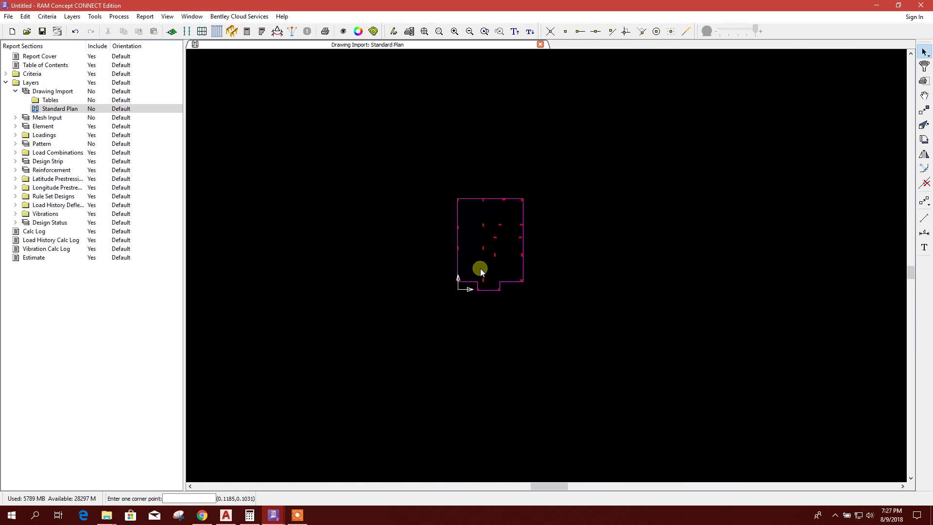
pyautogui.scroll(6, 481, 272)
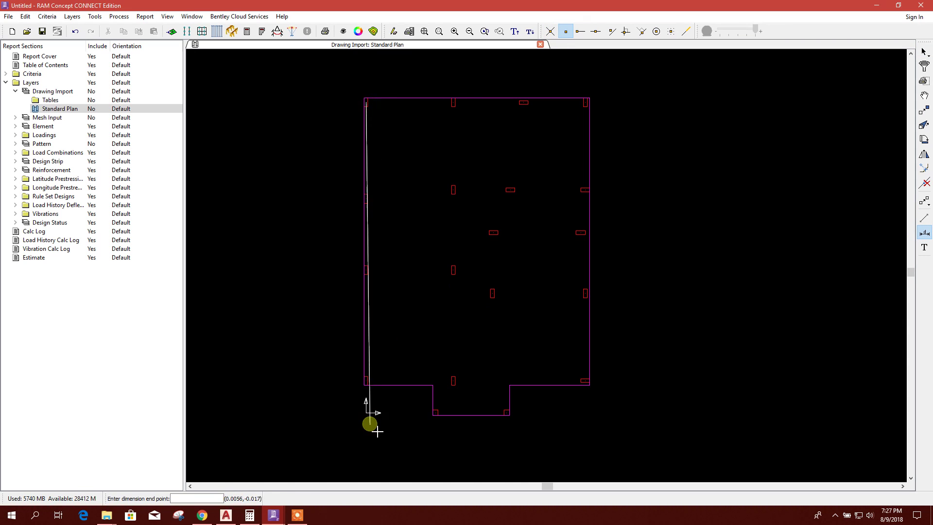
pyautogui.click(355, 343)
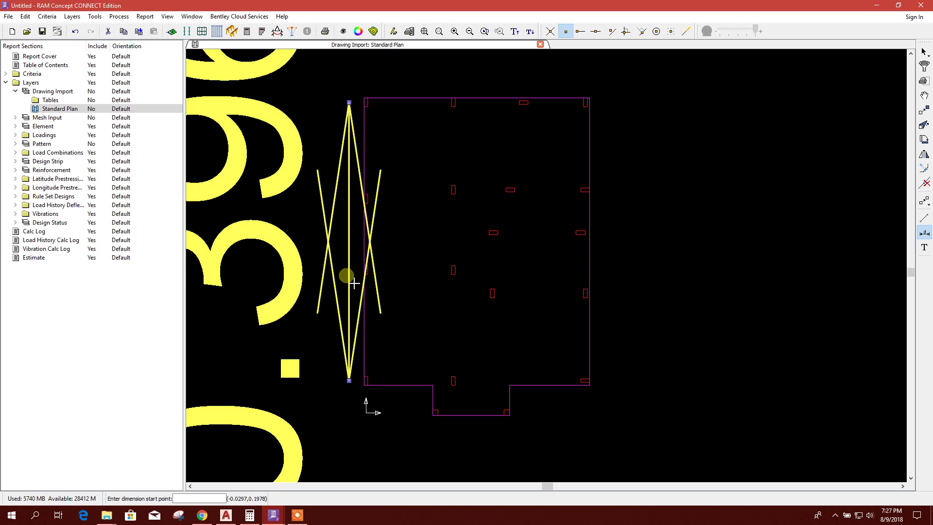
pyautogui.scroll(-2, 354, 283)
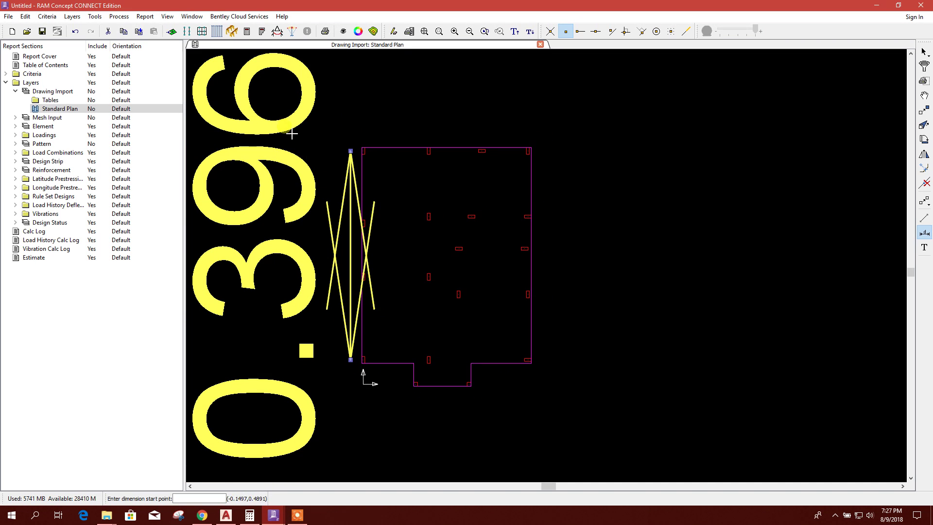
pyautogui.click(75, 31)
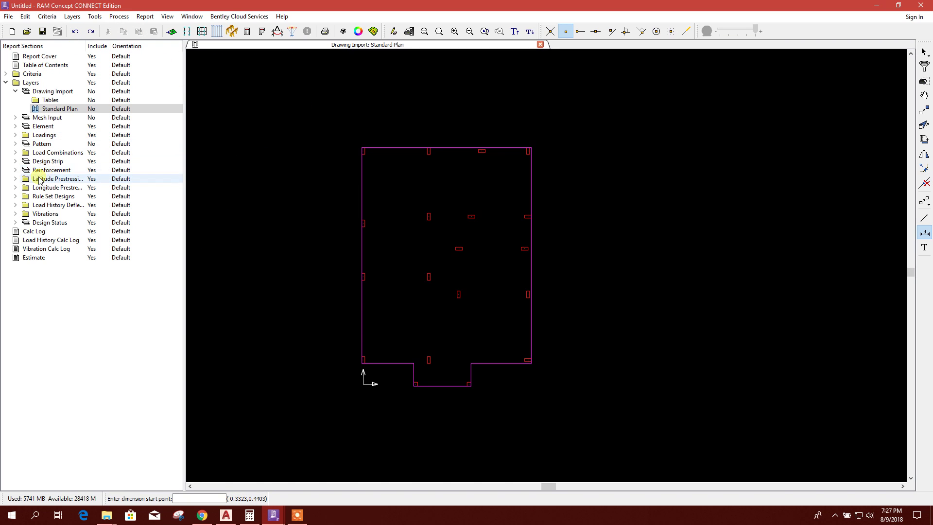
# Check the model's units under Criteria and return to the Standard Plan
pyautogui.click(6, 75)
pyautogui.doubleClick(39, 83)
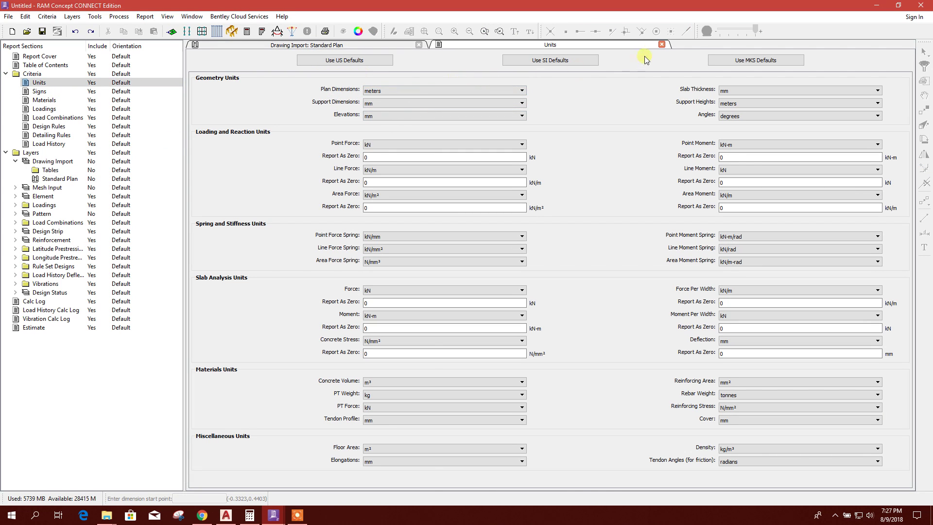
pyautogui.click(662, 45)
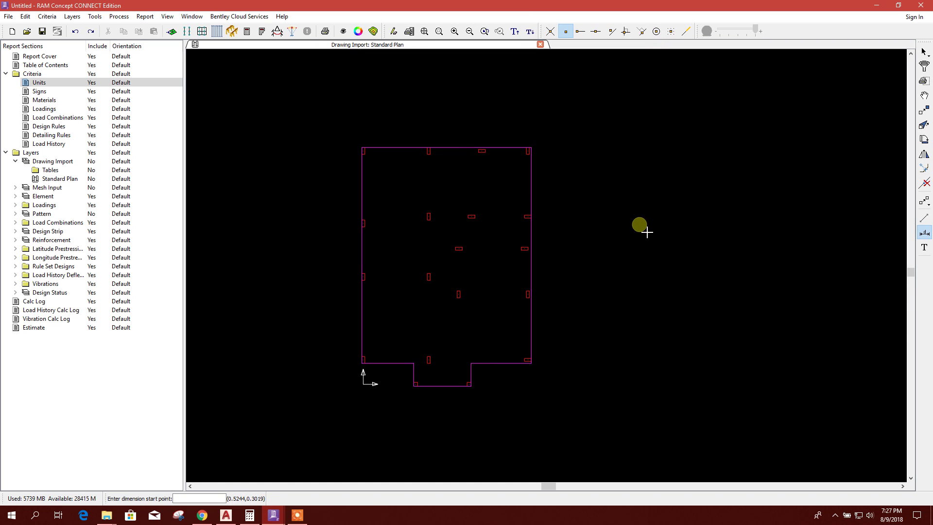
pyautogui.moveTo(628, 228); pyautogui.dragTo(610, 237, button='middle')
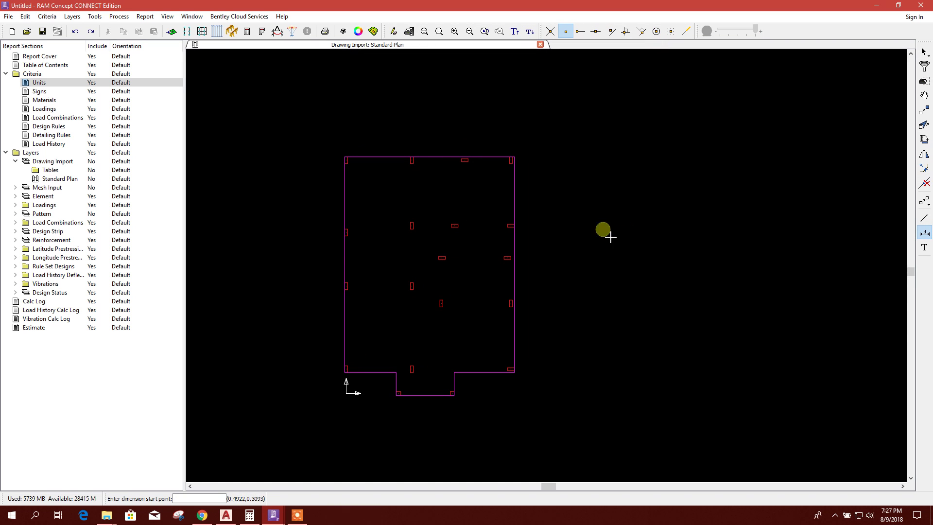
# Switch to AutoCAD and open the recent MESH drawing
pyautogui.click(227, 517)
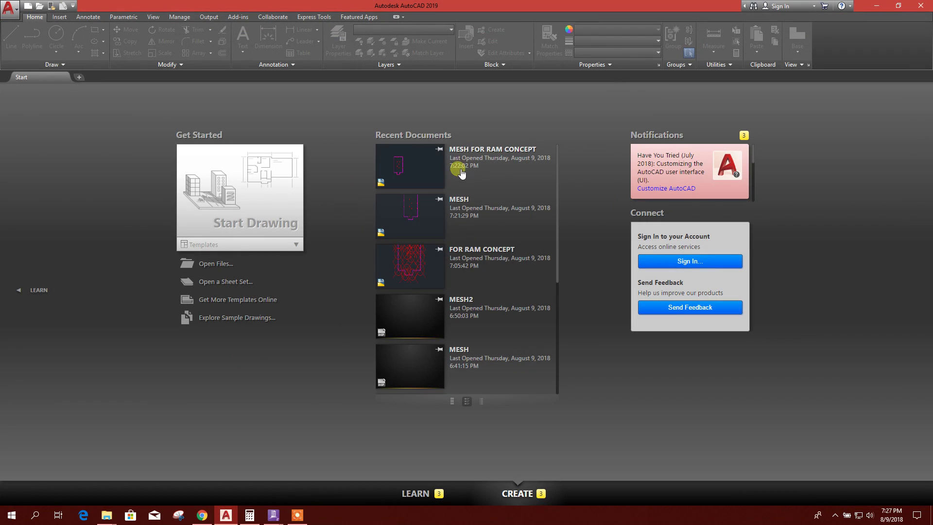
pyautogui.click(462, 201)
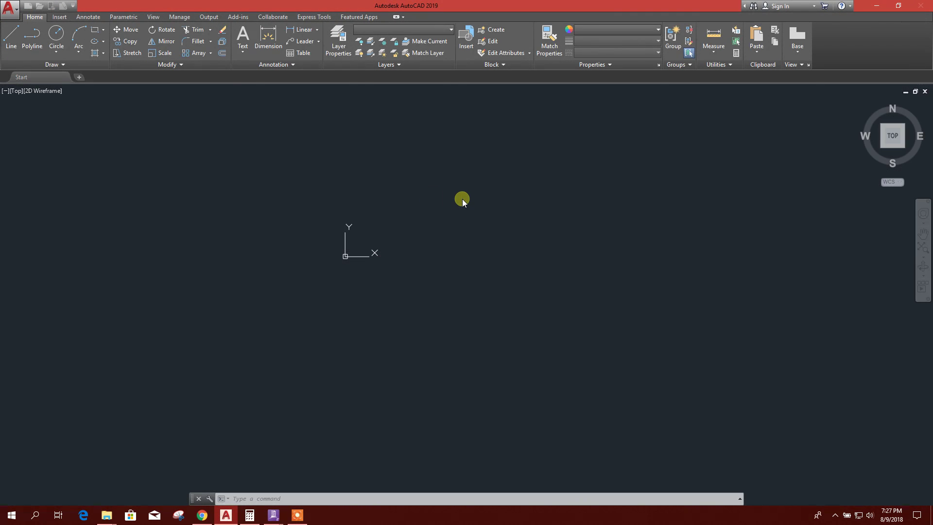
pyautogui.scroll(8, 360, 233)
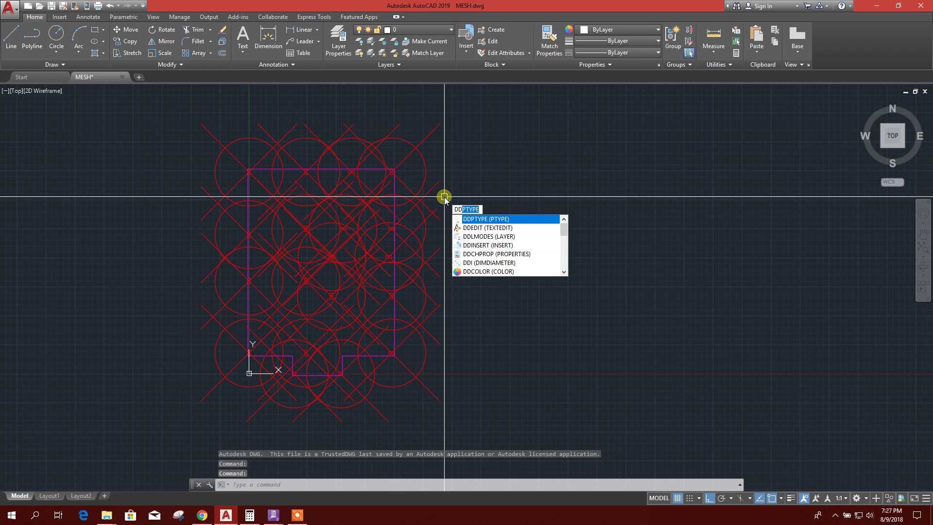
pyautogui.write('TP')
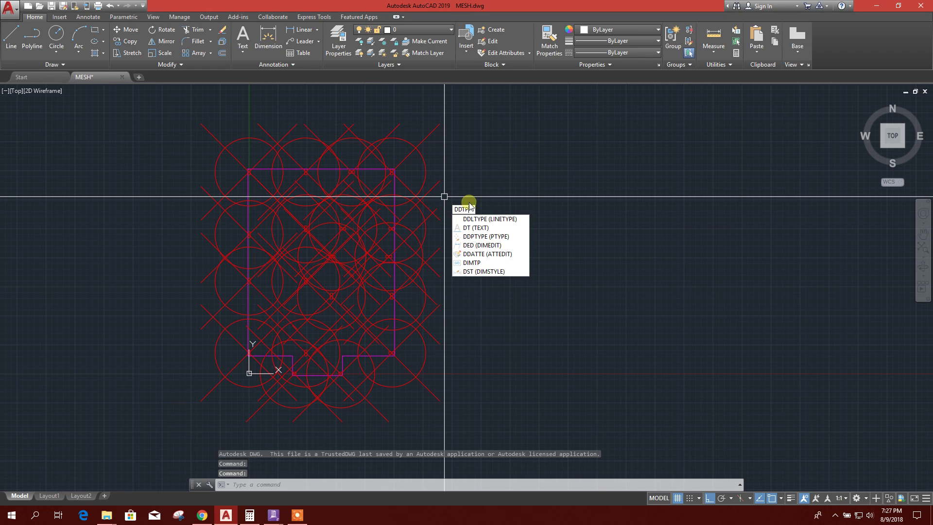
pyautogui.click(480, 218)
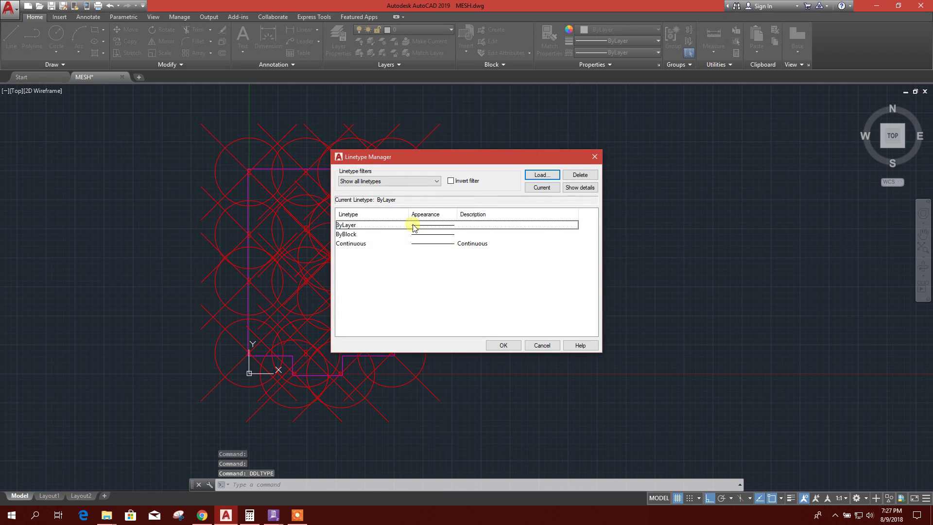
pyautogui.click(595, 158)
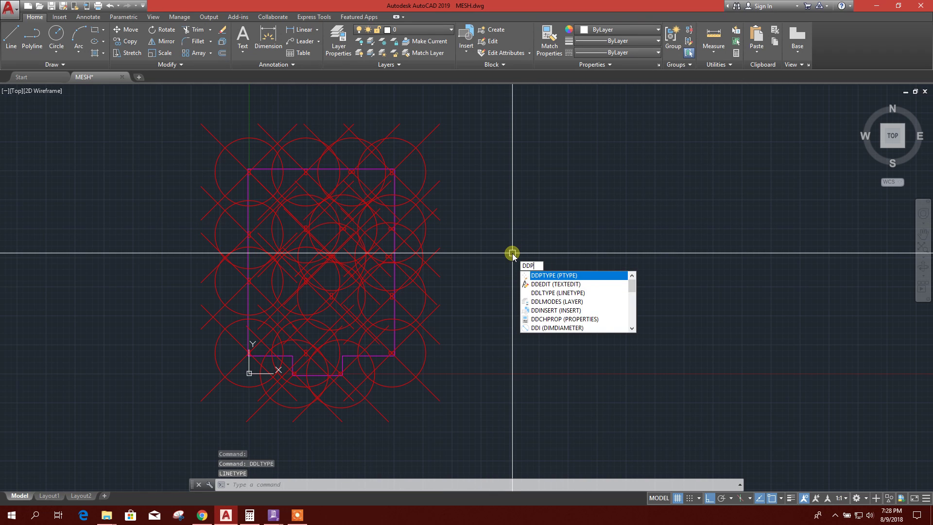
# Run DDPTYPE and accept the crossed-circle point style at 5% size relative to the screen to regenerate the column points
pyautogui.write('TYPE')
pyautogui.click(546, 276)
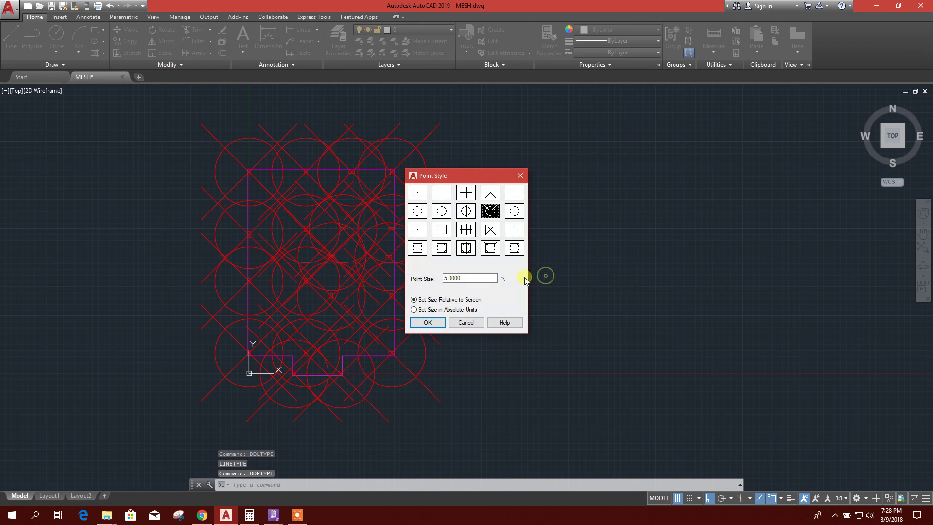
pyautogui.click(427, 322)
pyautogui.scroll(5, 337, 238)
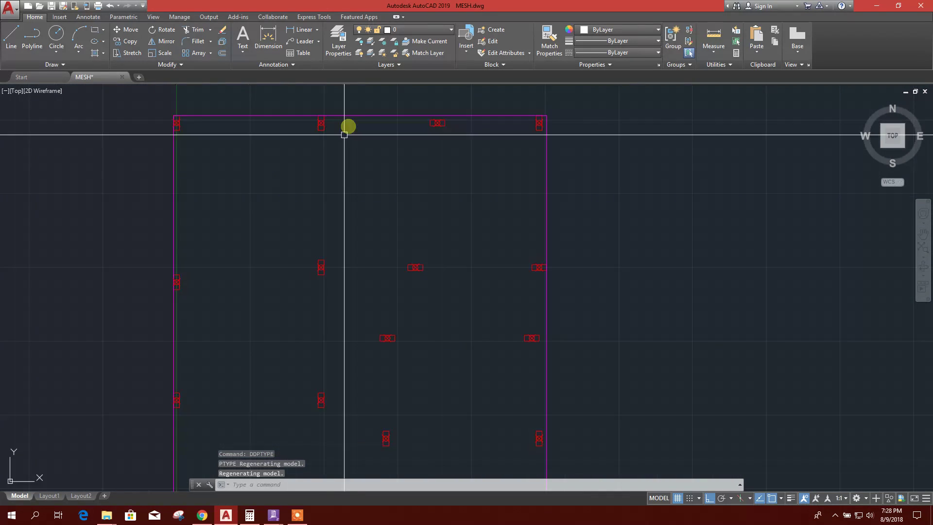
pyautogui.scroll(-4, 363, 346)
pyautogui.scroll(6, 338, 330)
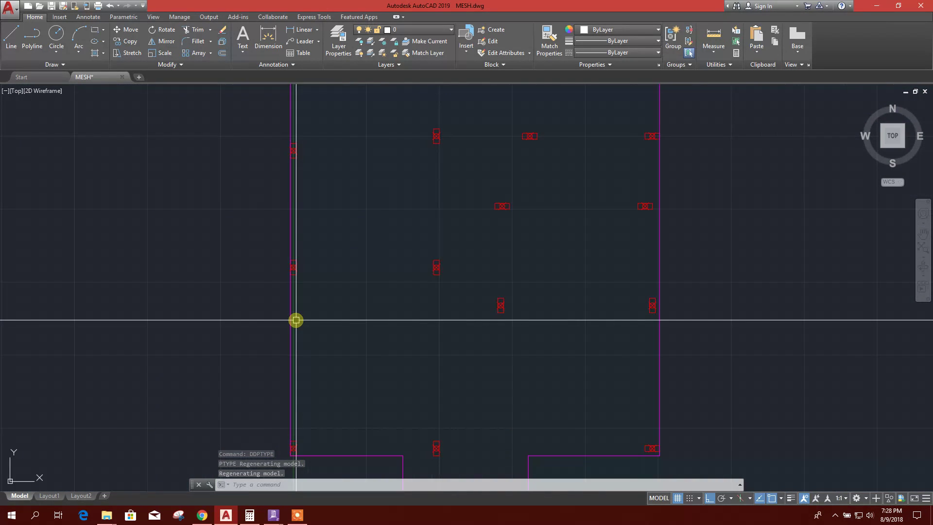
pyautogui.scroll(-4, 299, 323)
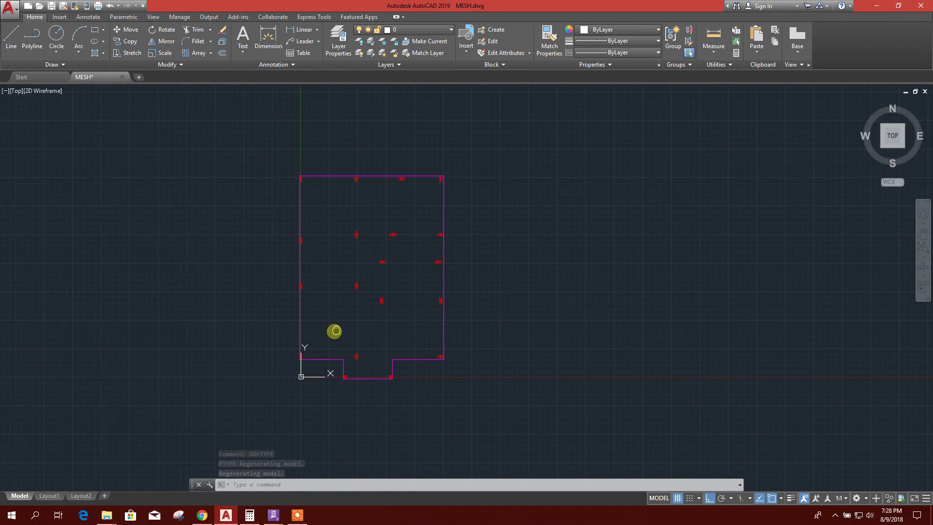
# Measure the vertical distance between the upper and lower left corner columns with a linear dimension beside the slab's left edge
pyautogui.click(306, 31)
pyautogui.scroll(4, 308, 170)
pyautogui.click(283, 190)
pyautogui.scroll(-3, 282, 192)
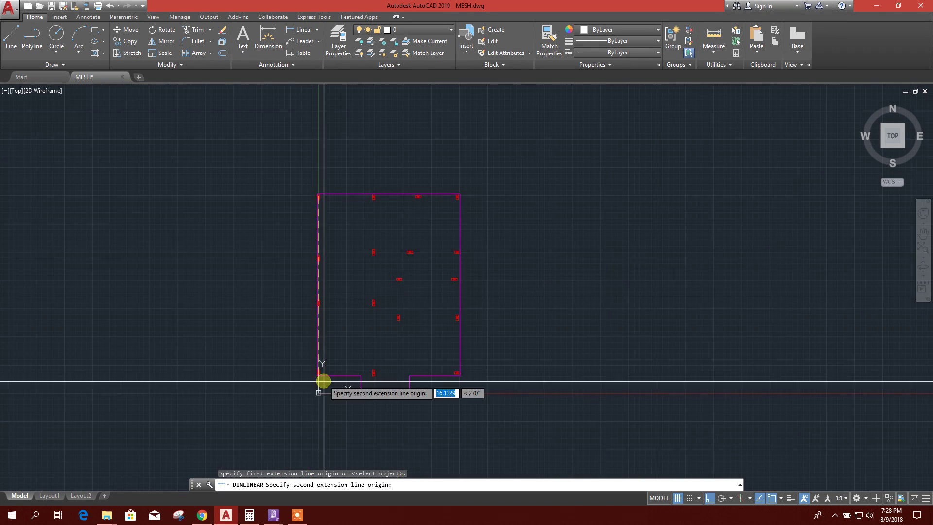
pyautogui.scroll(3, 324, 381)
pyautogui.click(345, 273)
pyautogui.scroll(-3, 339, 286)
pyautogui.click(316, 253)
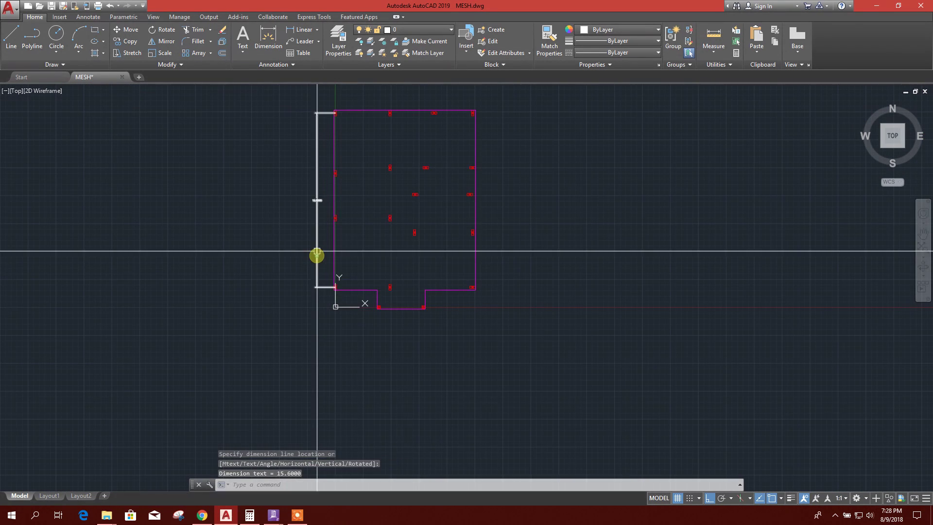
pyautogui.scroll(4, 317, 253)
pyautogui.scroll(-3, 348, 241)
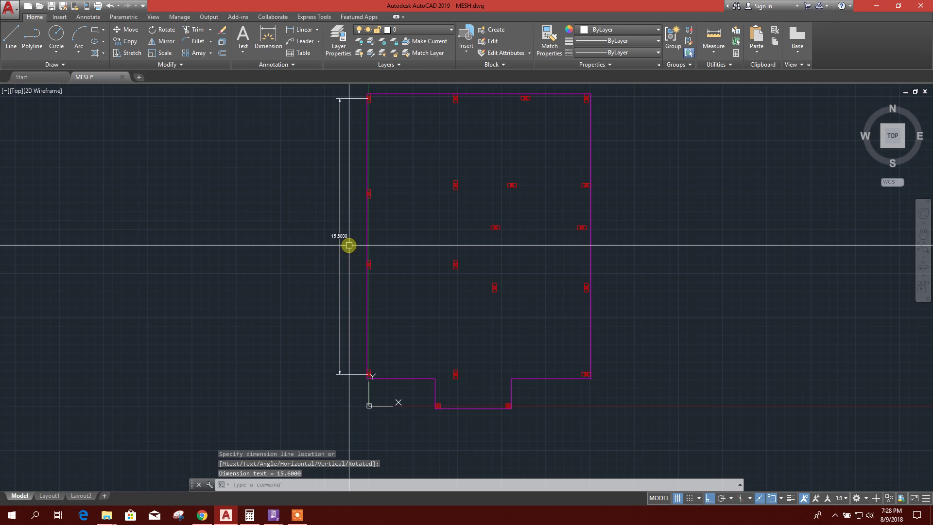
# Delete the linear dimension beside the slab's left edge
pyautogui.click(349, 246)
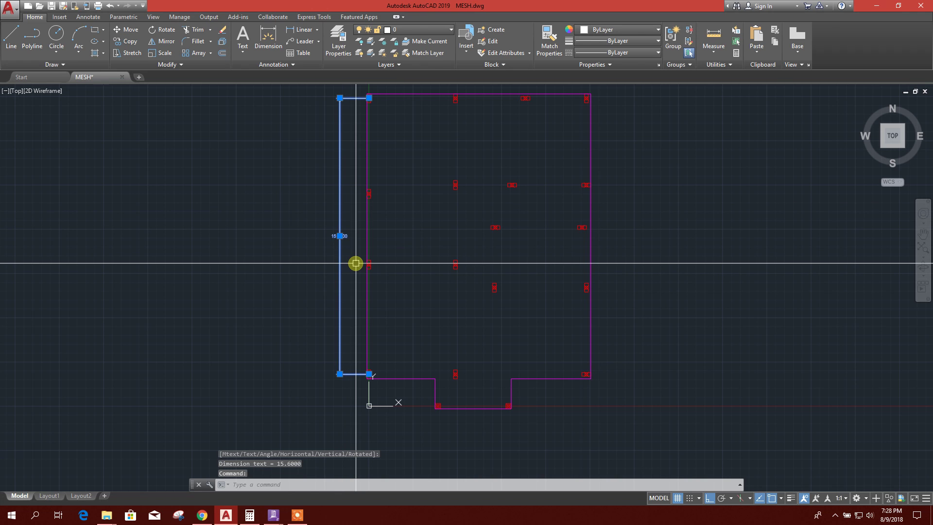
pyautogui.press('Delete')
pyautogui.press('Escape')
pyautogui.scroll(-4, 394, 285)
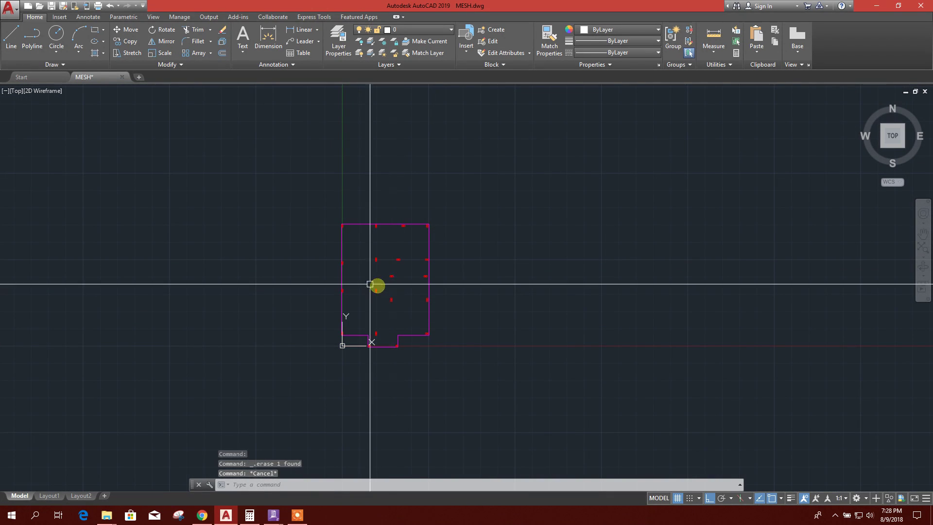
pyautogui.scroll(4, 351, 283)
pyautogui.scroll(-2, 369, 246)
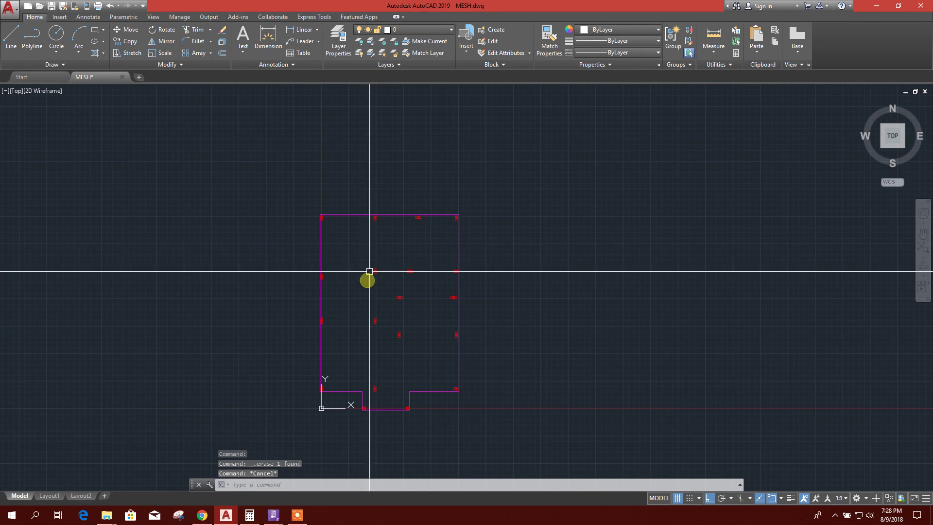
pyautogui.scroll(-2, 369, 271)
pyautogui.scroll(2, 354, 316)
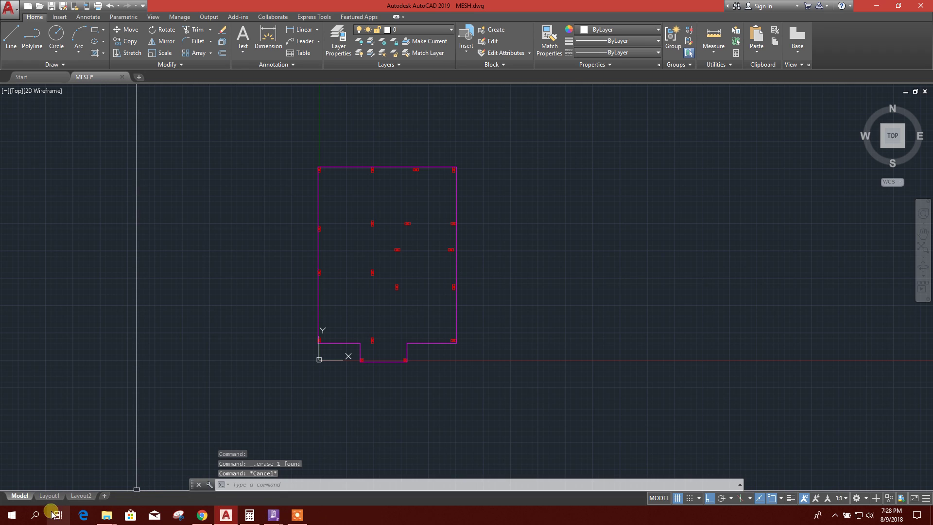
# Switch to Calculator, clear the previous result and divide 15.6 by 0.396 to obtain the scale factor
pyautogui.click(249, 515)
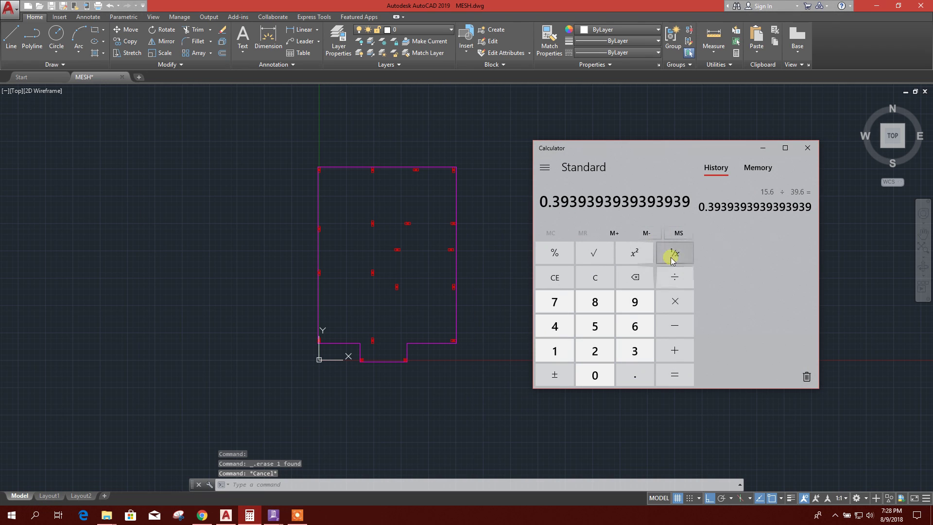
pyautogui.click(596, 279)
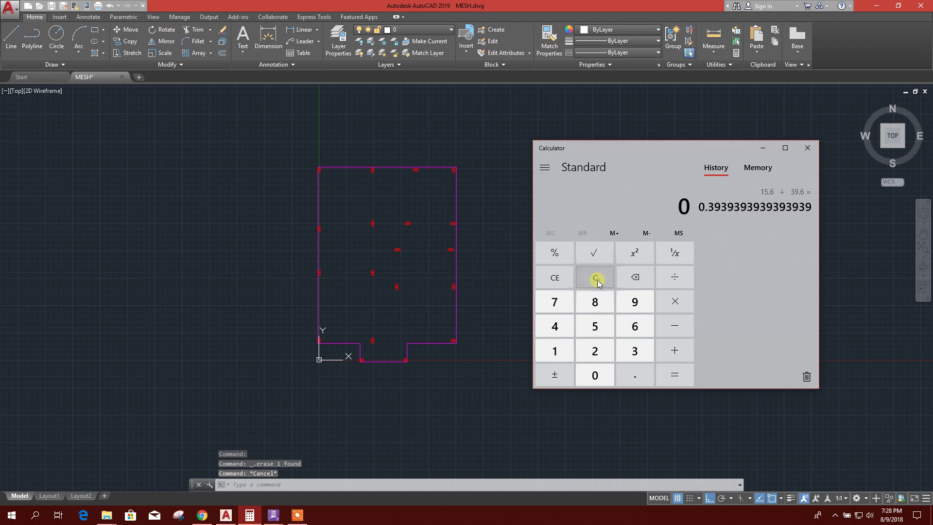
pyautogui.click(563, 352)
pyautogui.click(595, 327)
pyautogui.click(634, 373)
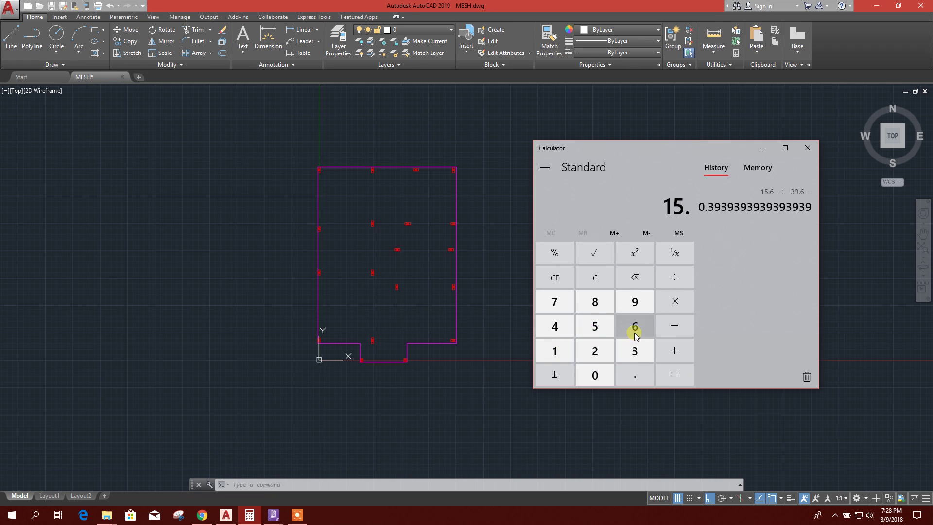
pyautogui.click(634, 334)
pyautogui.click(674, 278)
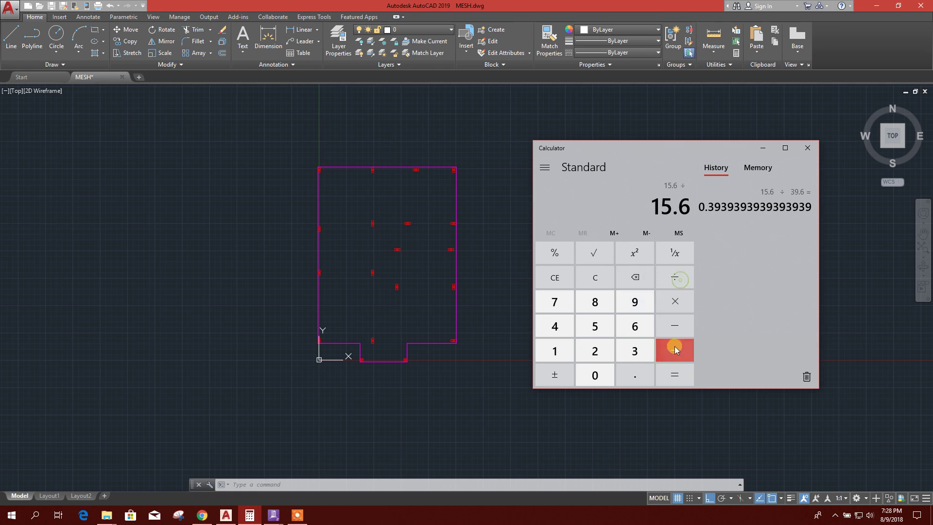
pyautogui.click(593, 374)
pyautogui.click(630, 375)
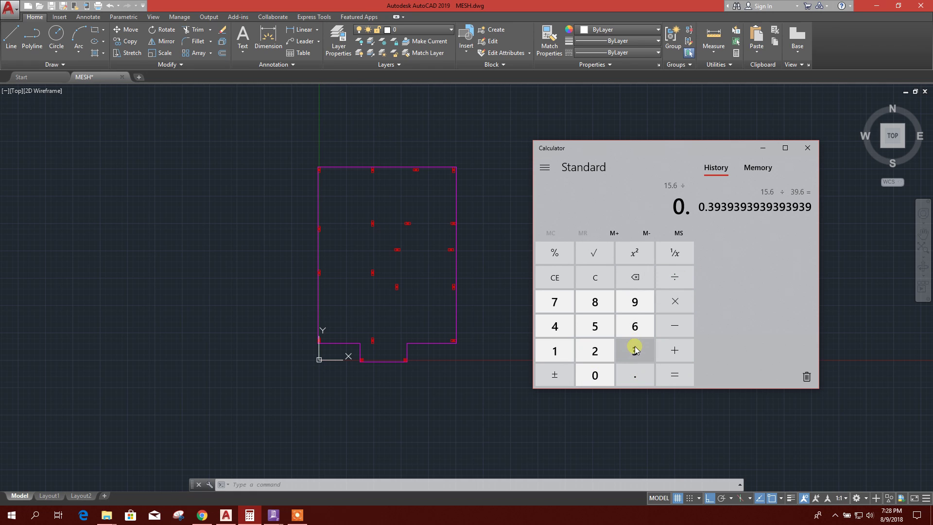
pyautogui.click(636, 349)
pyautogui.click(637, 300)
pyautogui.click(638, 324)
pyautogui.click(680, 376)
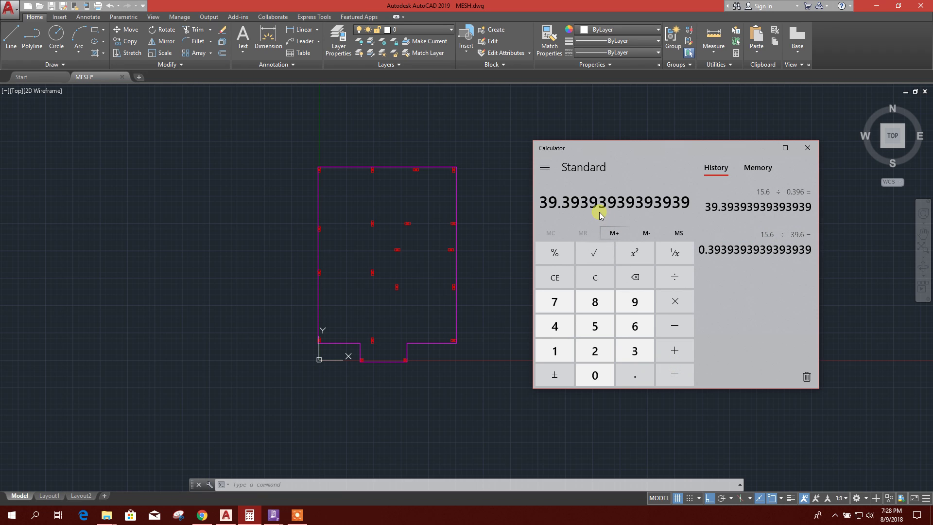
# Copy the calculated scale factor and minimize Calculator
pyautogui.rightClick(616, 204)
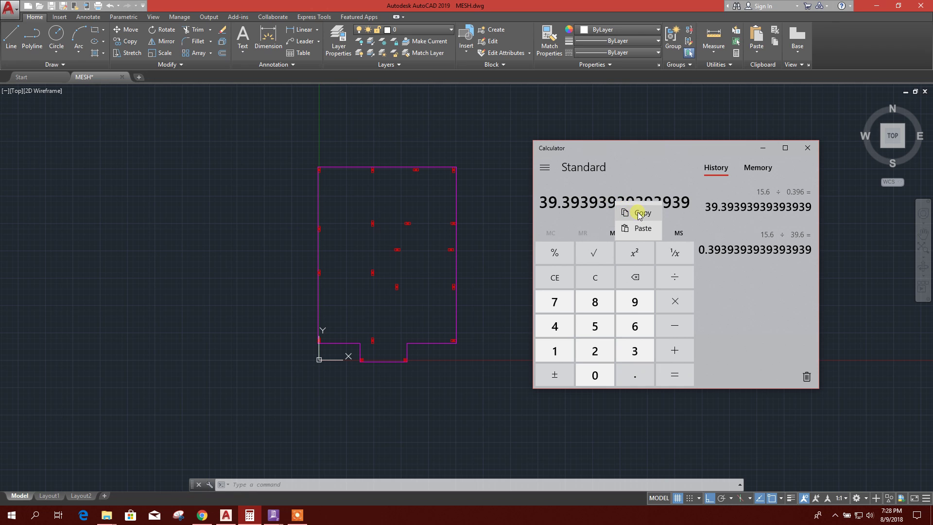
pyautogui.click(640, 213)
pyautogui.click(762, 148)
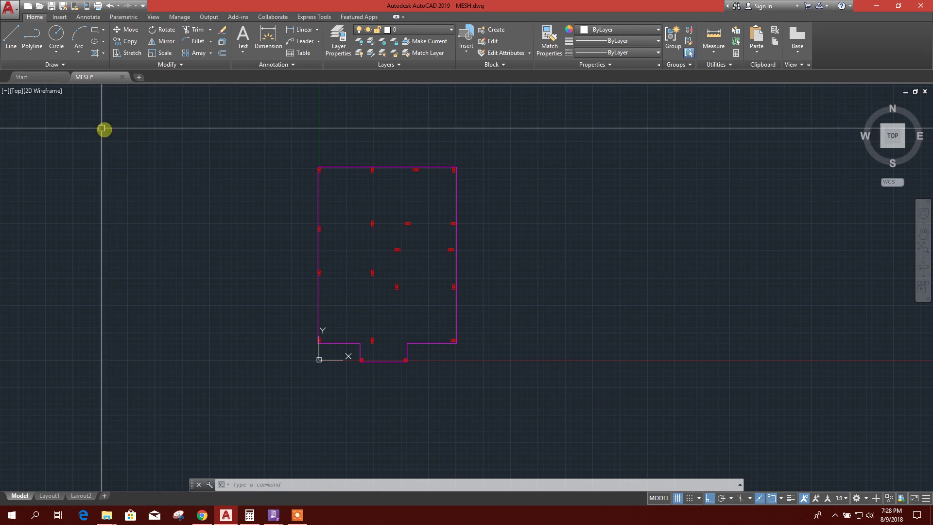
# Save the drawing as MESH FOR RAM CONCEPT in AutoCAD 2007/LT2007 format, replacing the existing file
pyautogui.click(8, 9)
pyautogui.press('Escape')
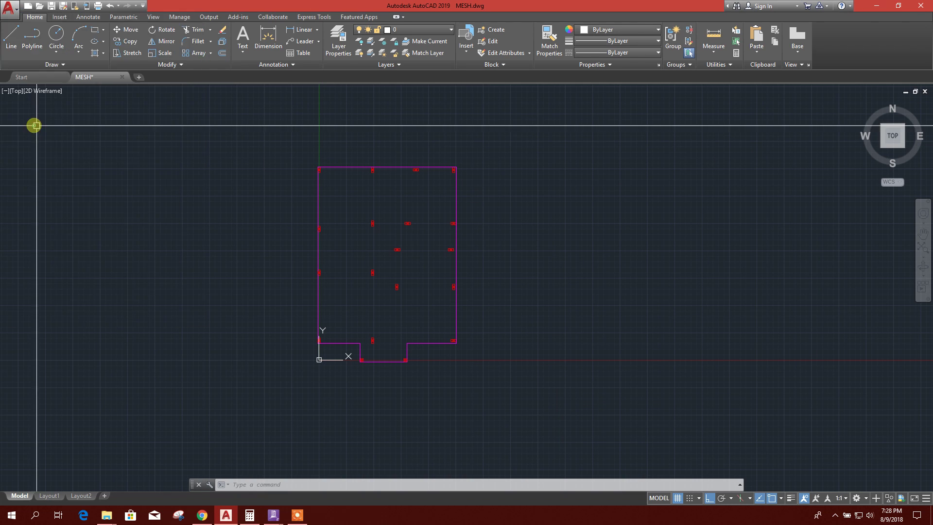
pyautogui.click(318, 130)
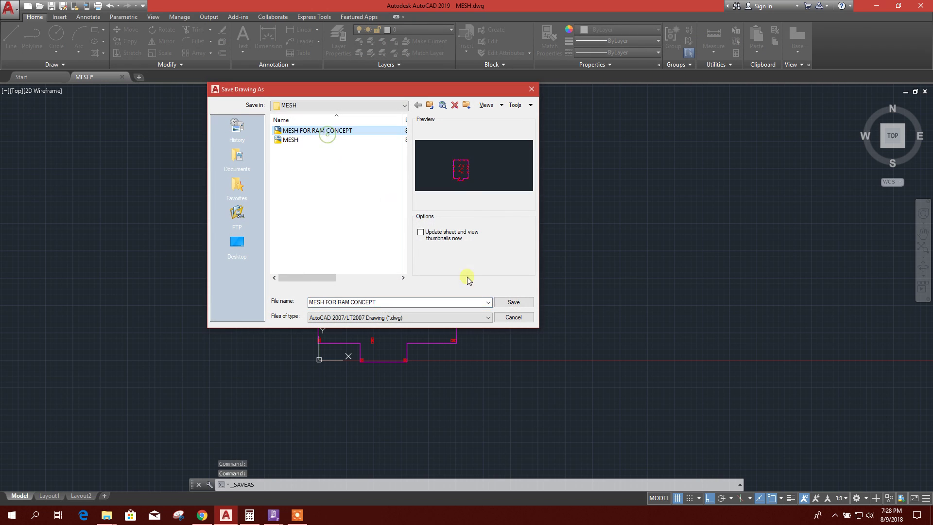
pyautogui.click(509, 303)
pyautogui.click(368, 232)
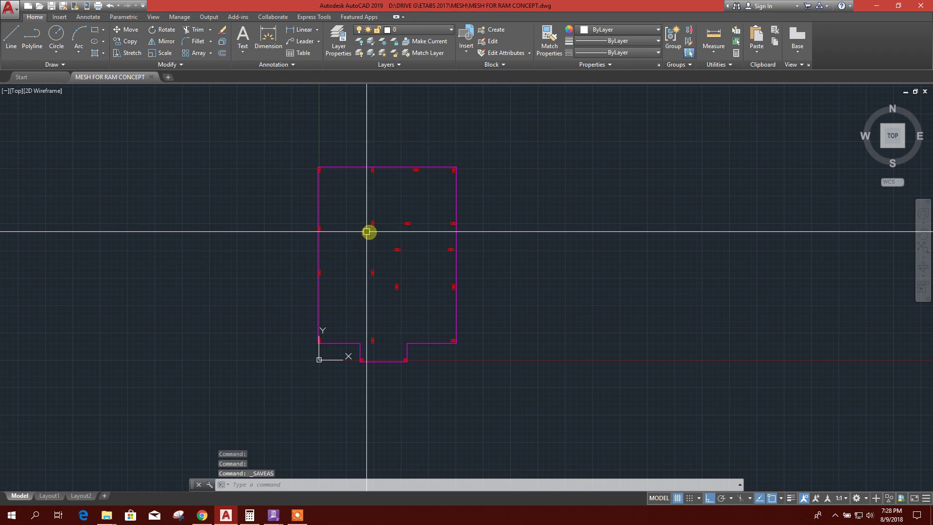
pyautogui.click(535, 404)
pyautogui.click(261, 135)
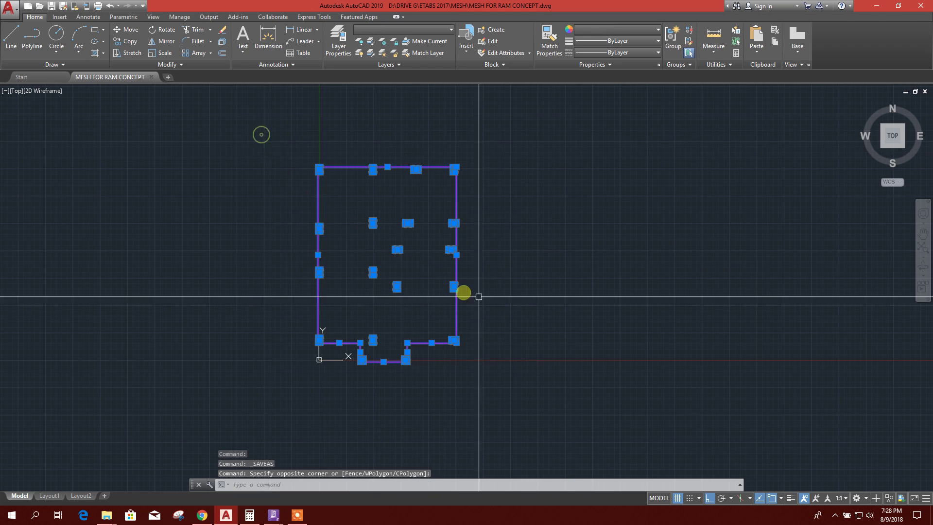
pyautogui.press('Escape')
# Draw a horizontal helper line starting at 0,0 and running away from the slab in the negative X direction
pyautogui.write('l')
pyautogui.press('Return')
pyautogui.scroll(2, 292, 361)
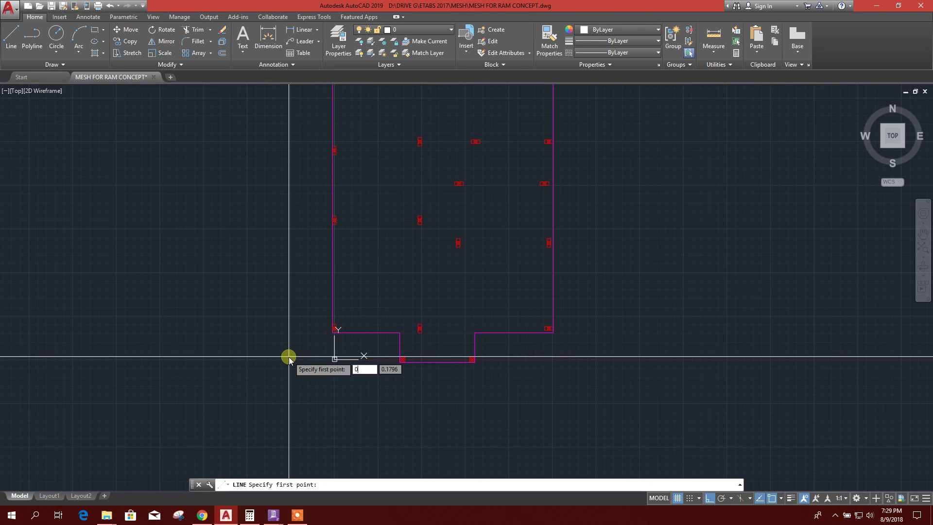
pyautogui.write('0')
pyautogui.press('Tab')
pyautogui.press('Return')
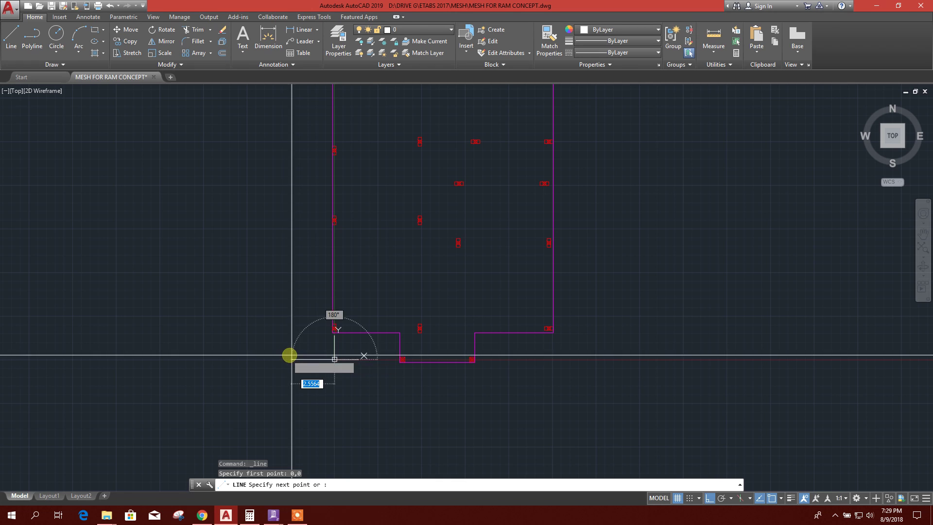
pyautogui.press('Escape')
pyautogui.click(353, 372)
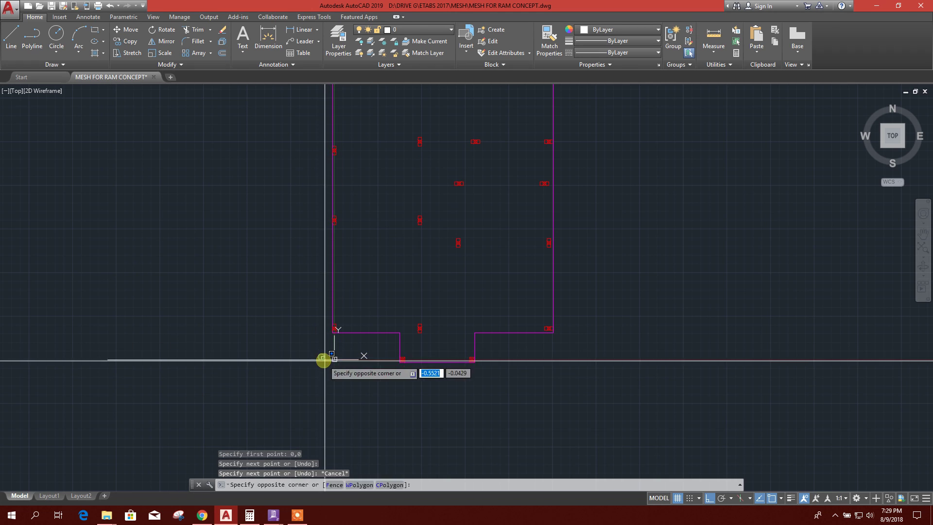
pyautogui.click(319, 363)
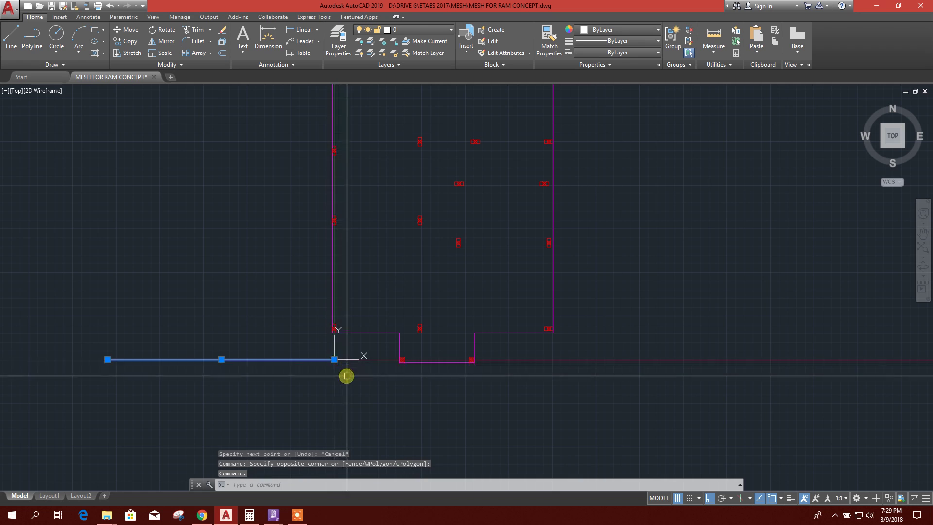
pyautogui.press('Escape')
# Scale the slab outline and all columns, without the helper line, about the origin by the copied factor 39.39393939393939
pyautogui.scroll(-6, 334, 372)
pyautogui.click(327, 286)
pyautogui.click(440, 400)
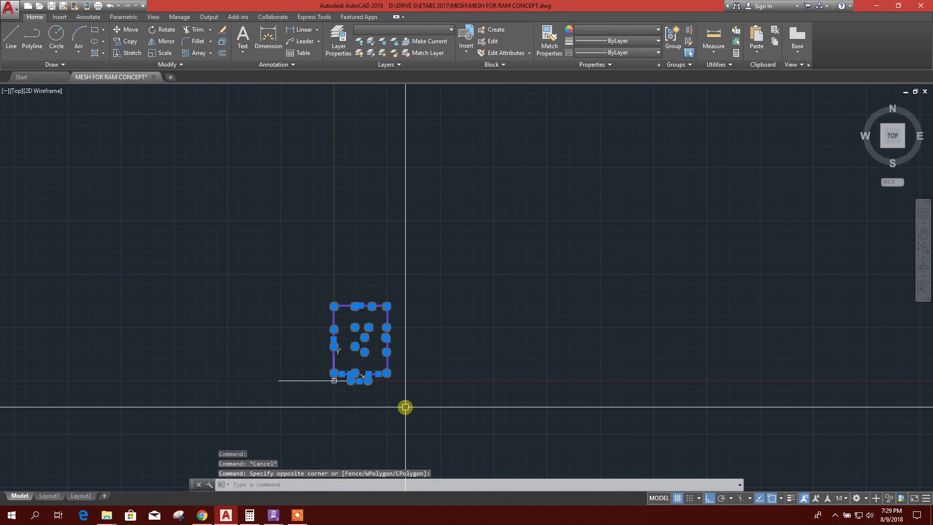
pyautogui.press('Return')
pyautogui.scroll(6, 405, 407)
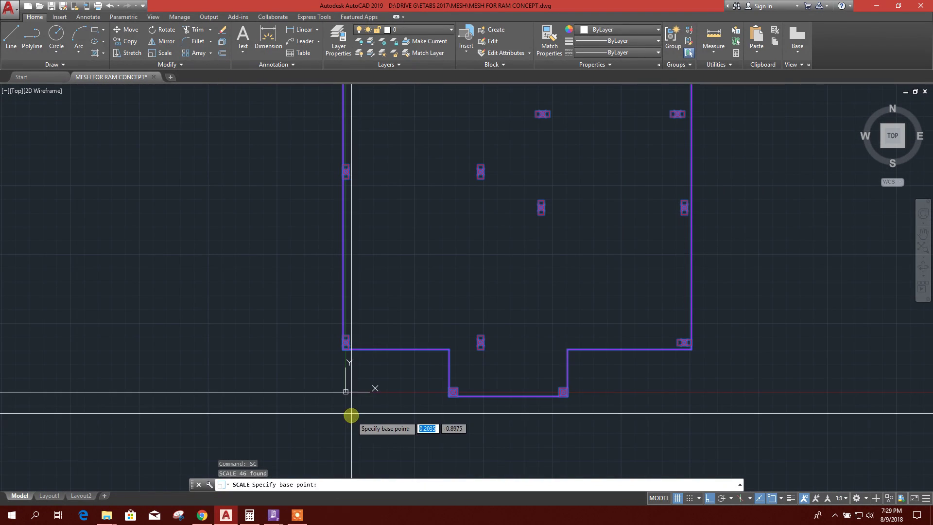
pyautogui.click(388, 403)
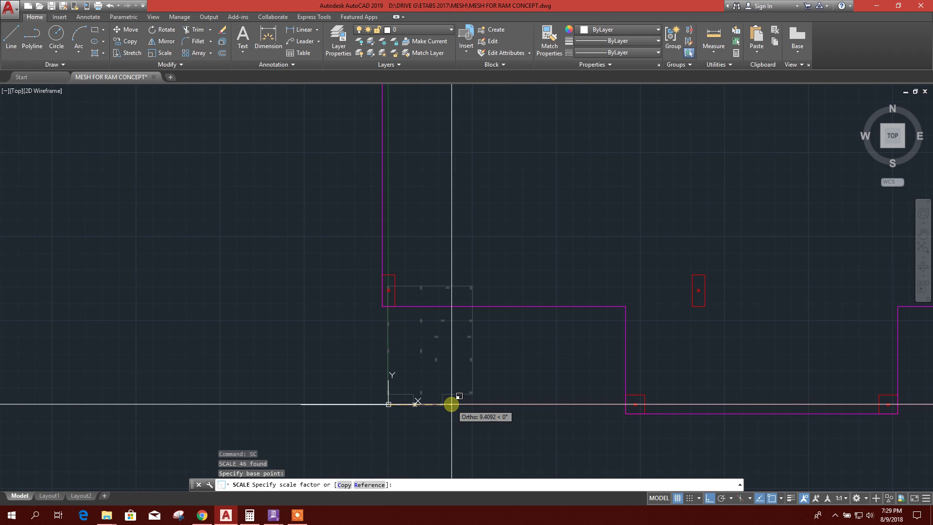
pyautogui.rightClick(441, 484)
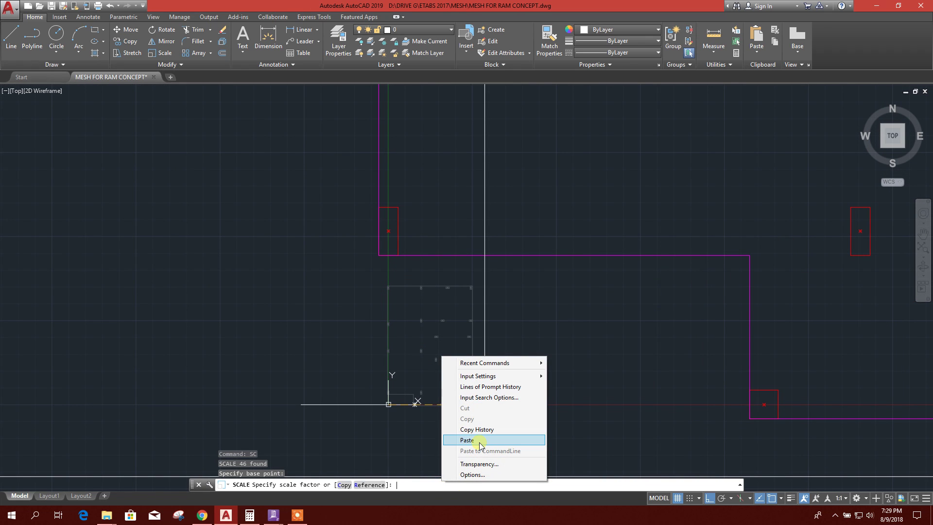
pyautogui.click(479, 441)
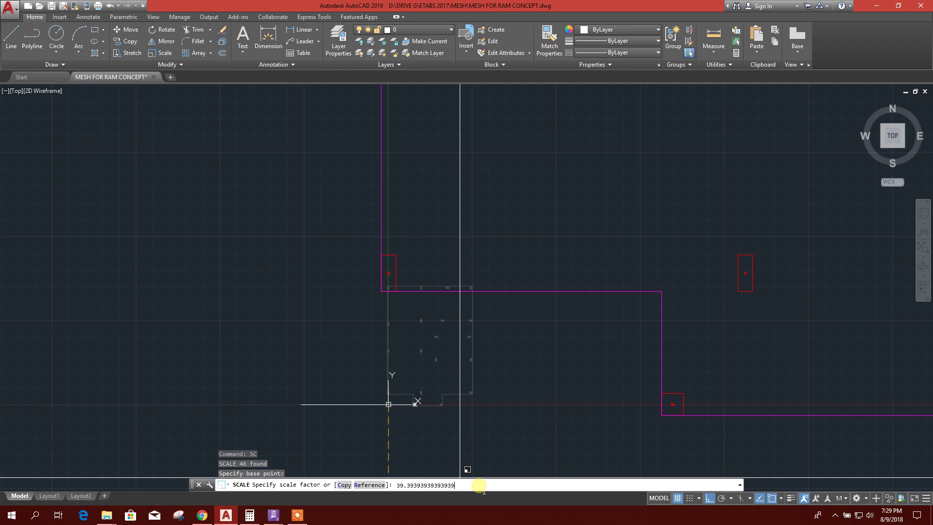
pyautogui.press('Return')
# Delete the horizontal helper line that ends at the origin
pyautogui.scroll(5, 382, 379)
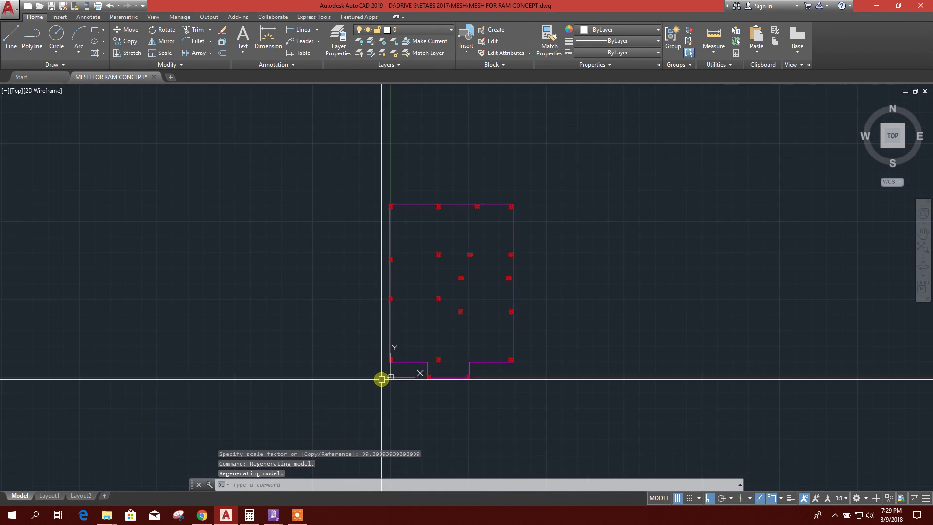
pyautogui.scroll(3, 382, 380)
pyautogui.click(381, 374)
pyautogui.click(347, 360)
pyautogui.press('Delete')
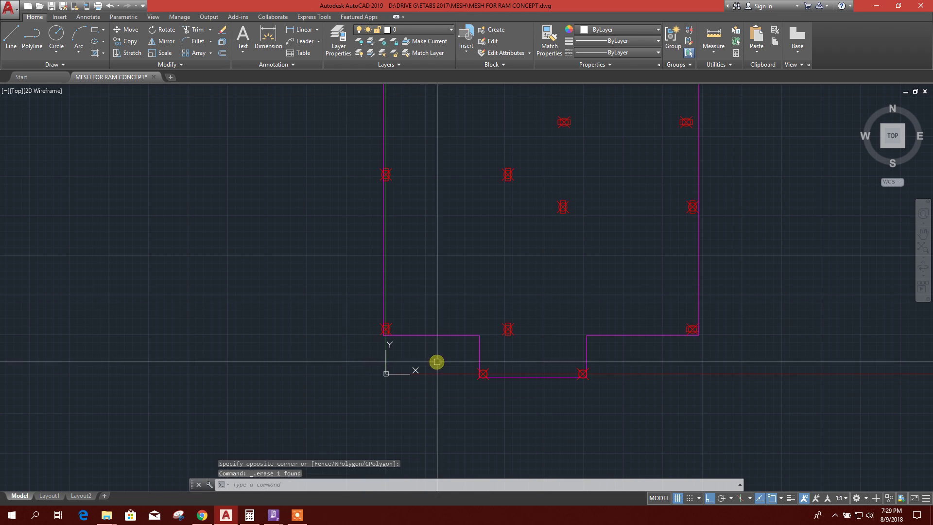
# Save the scaled MESH FOR RAM CONCEPT drawing and close it
pyautogui.scroll(-3, 594, 358)
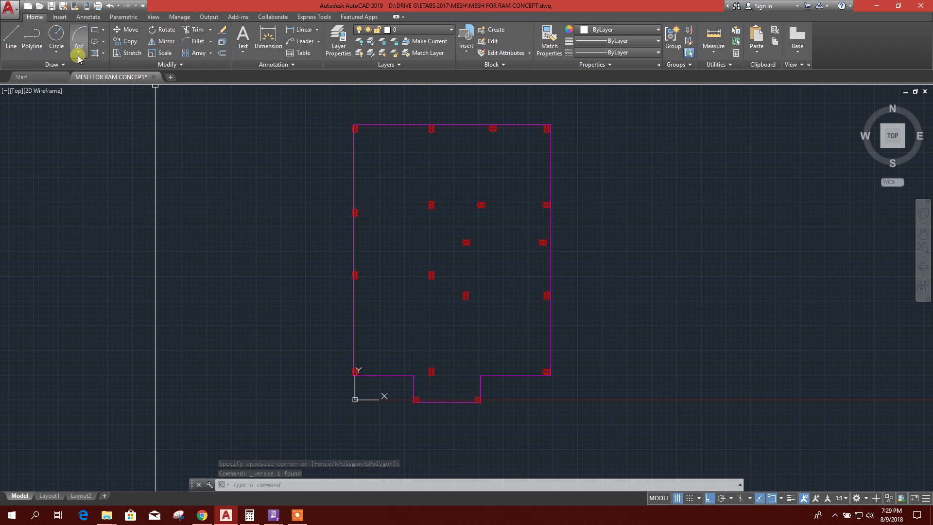
pyautogui.click(50, 7)
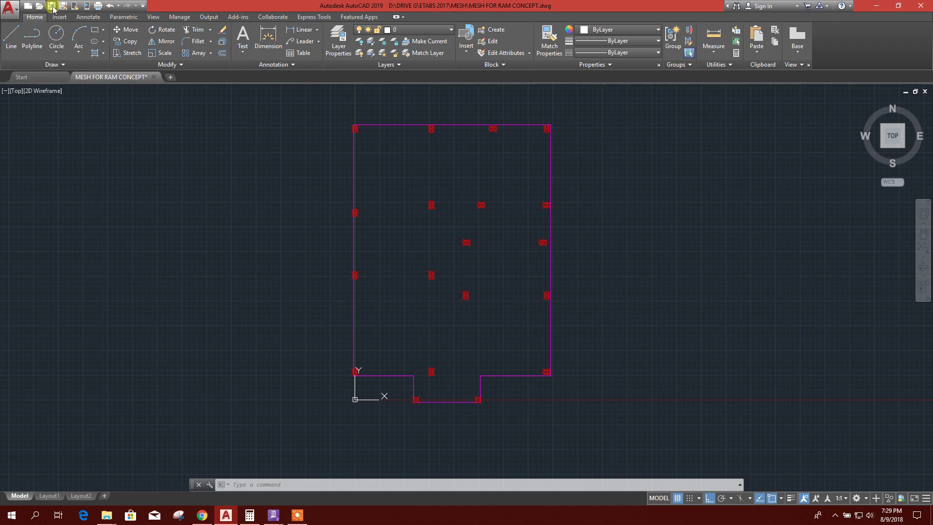
pyautogui.click(152, 76)
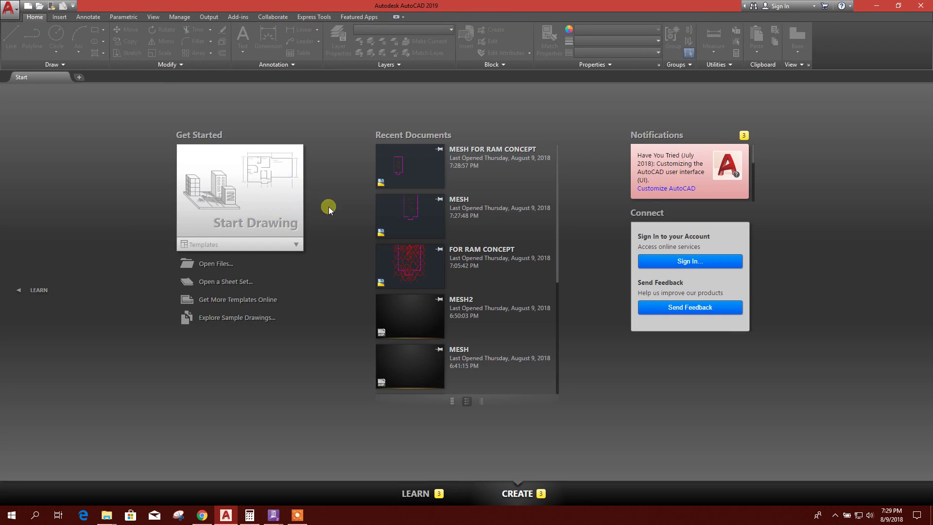
# Switch to RAM Concept and close both open untitled models without saving their changes
pyautogui.moveTo(294, 508)
pyautogui.click(322, 472)
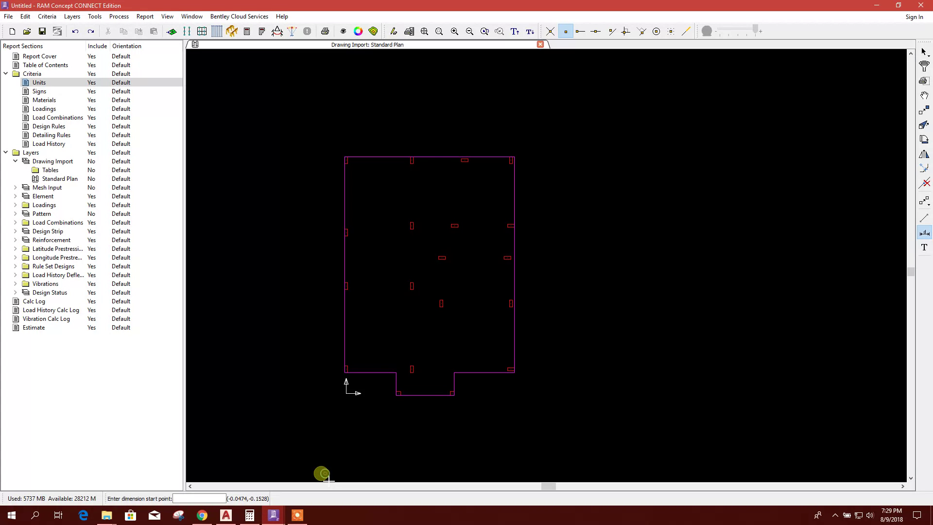
pyautogui.click(921, 5)
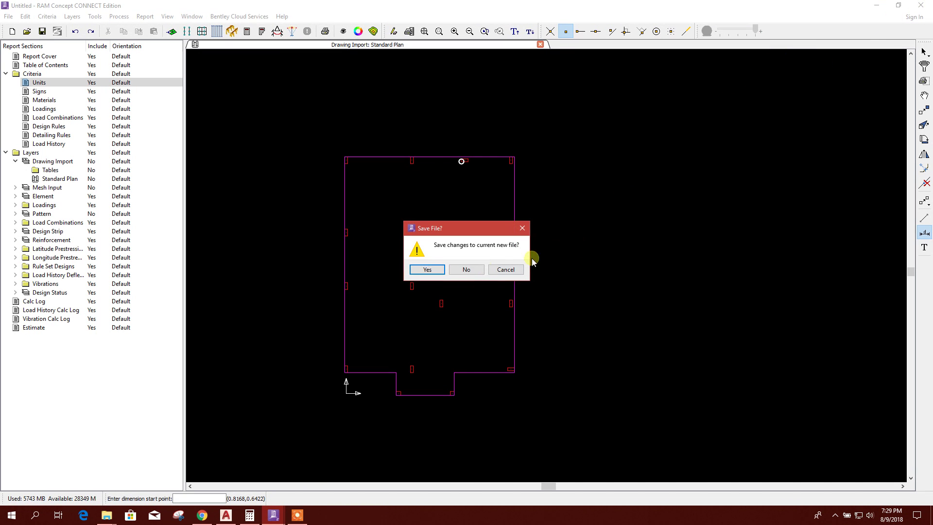
pyautogui.click(468, 269)
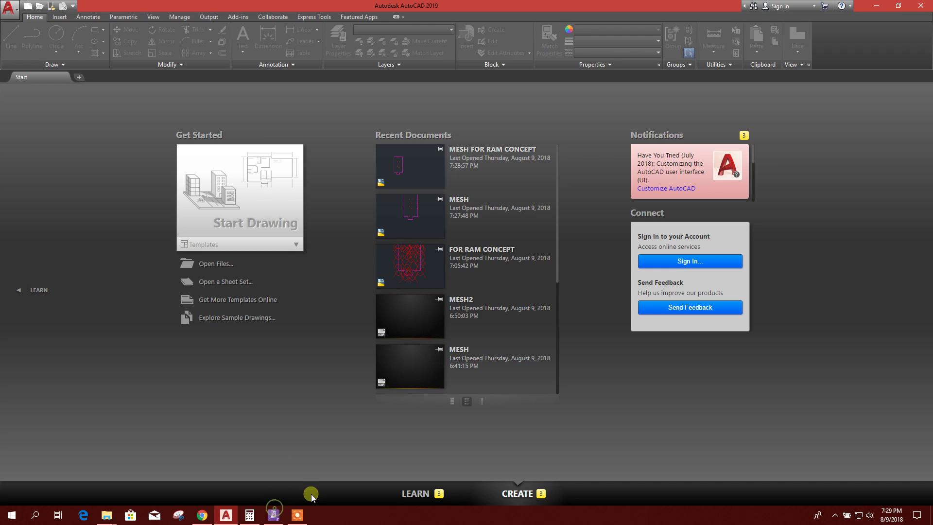
pyautogui.click(274, 514)
pyautogui.click(921, 6)
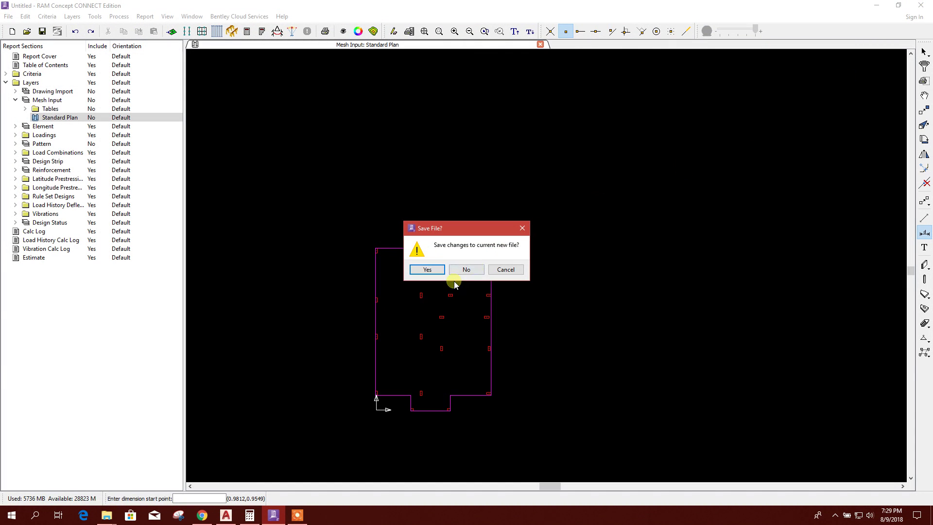
pyautogui.click(466, 270)
# Minimize AutoCAD, launch RAM Concept again and dismiss the Bentley sign-in window
pyautogui.click(874, 6)
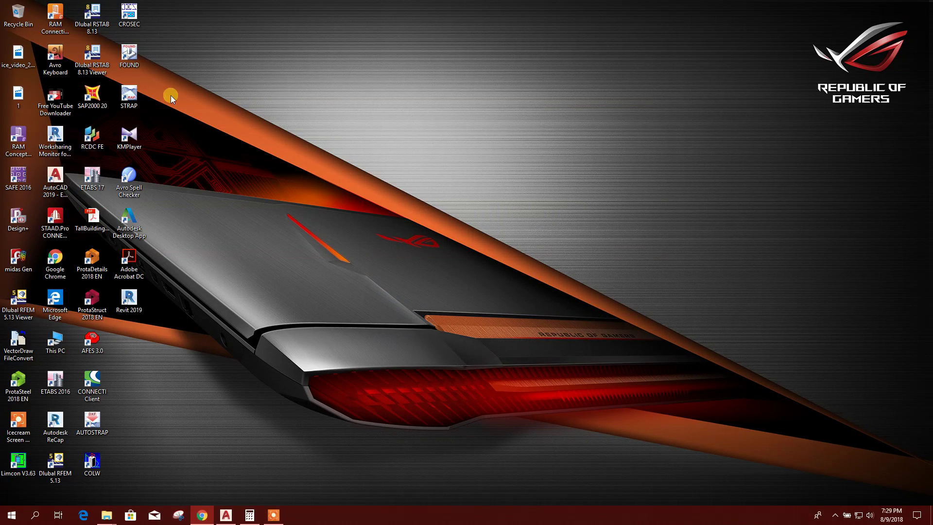
pyautogui.doubleClick(19, 141)
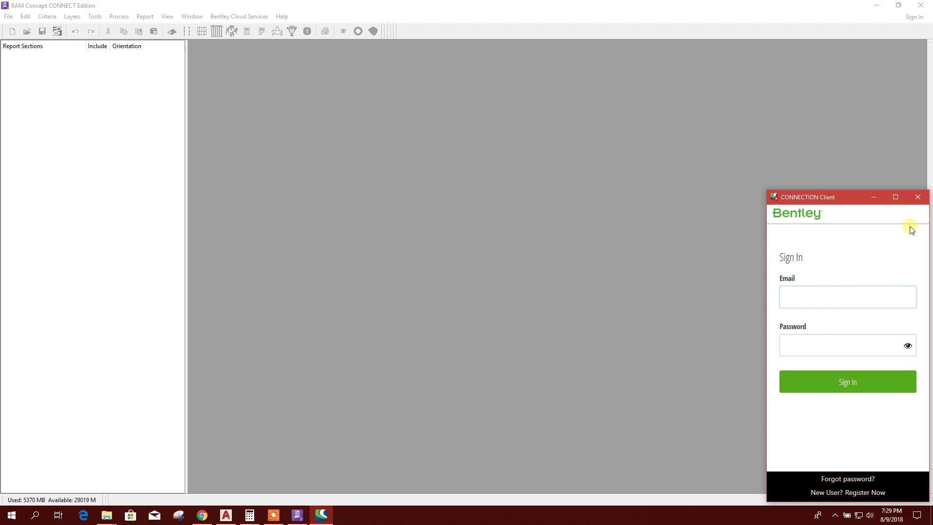
pyautogui.click(919, 197)
# Create a new Elevated Floor file with Eurocode 2-2004 (UK Annex) and expand its Drawing Import layer
pyautogui.click(12, 32)
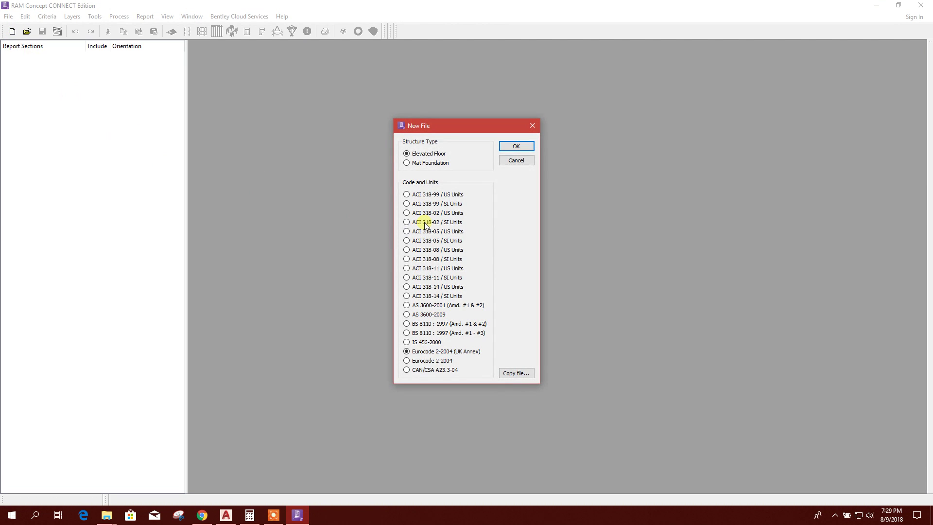
pyautogui.click(516, 146)
pyautogui.click(6, 82)
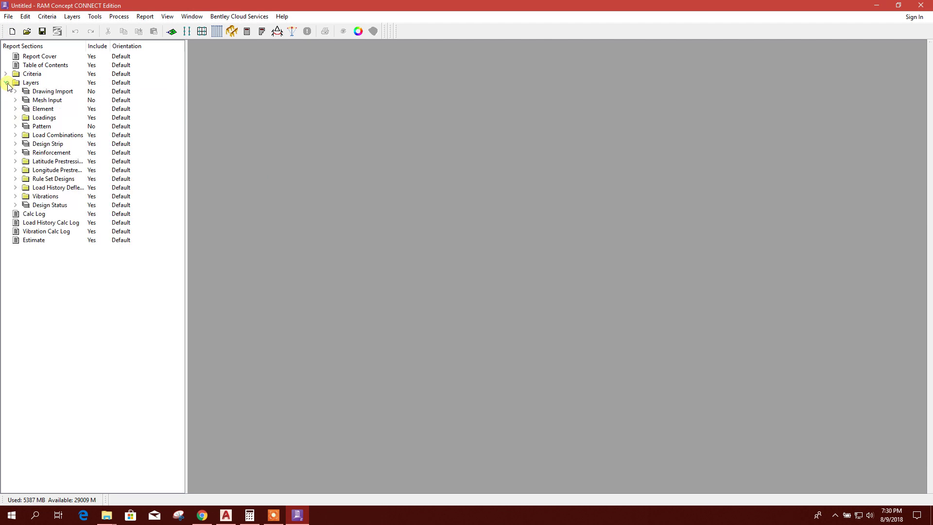
pyautogui.click(15, 91)
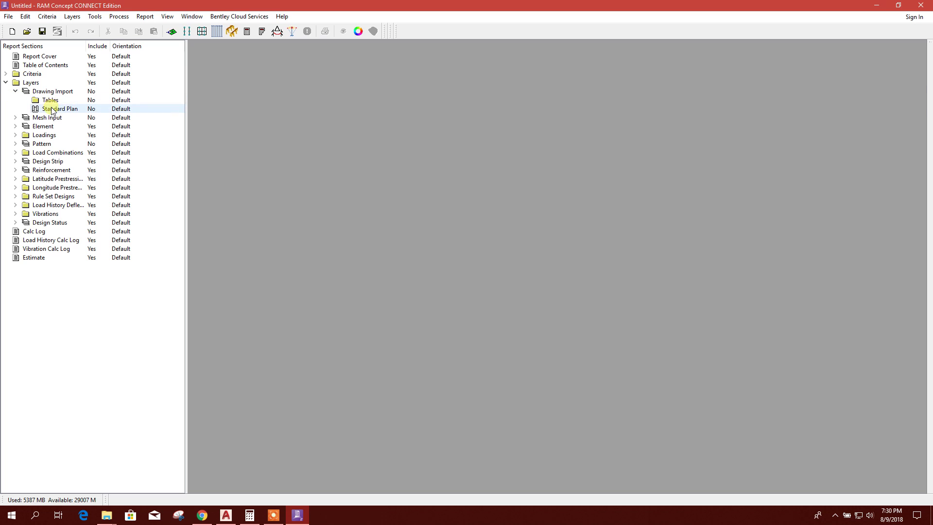
# Open the Drawing Import standard plan and import the MESH FOR RAM CONCEPT drawing into it
pyautogui.doubleClick(52, 109)
pyautogui.click(8, 16)
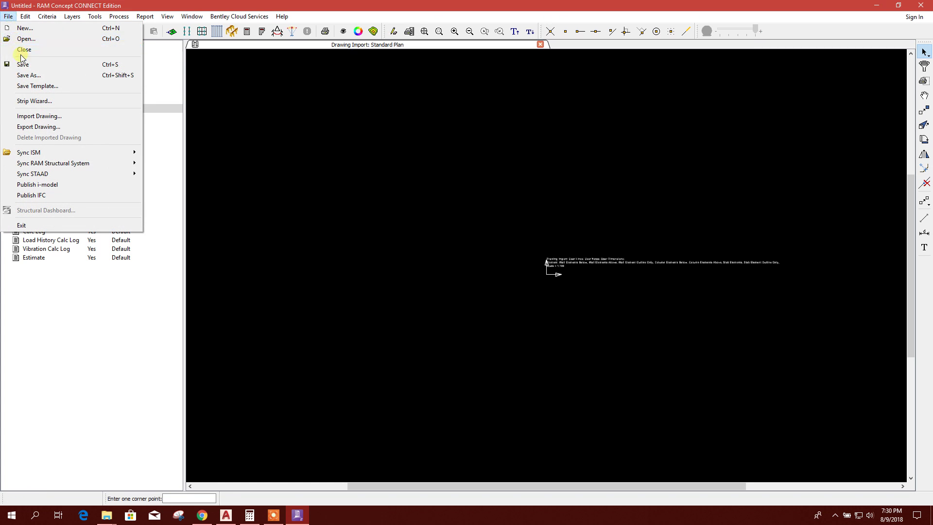
pyautogui.click(39, 115)
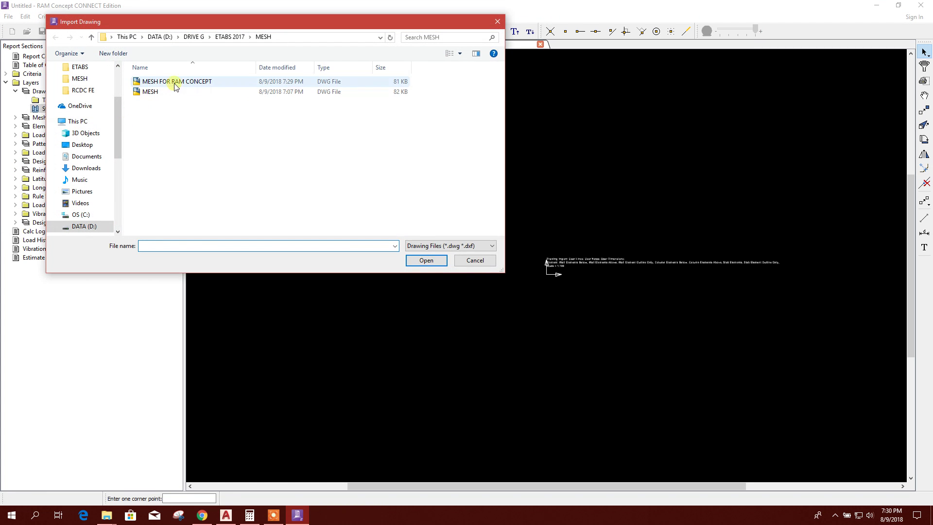
pyautogui.click(175, 81)
pyautogui.click(426, 261)
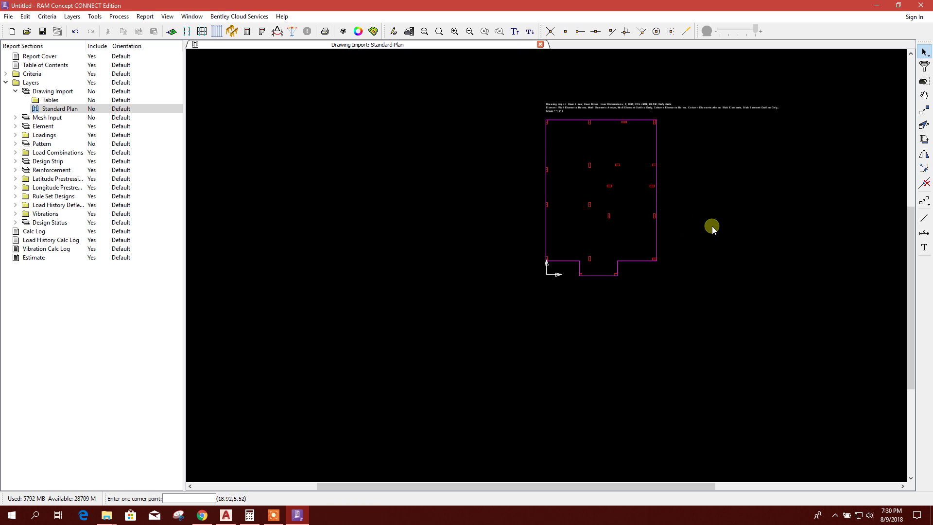
# With point snapping on, dimension the plan's left side between its upper and lower corner columns to check the scale, and undo the dimension
pyautogui.click(925, 233)
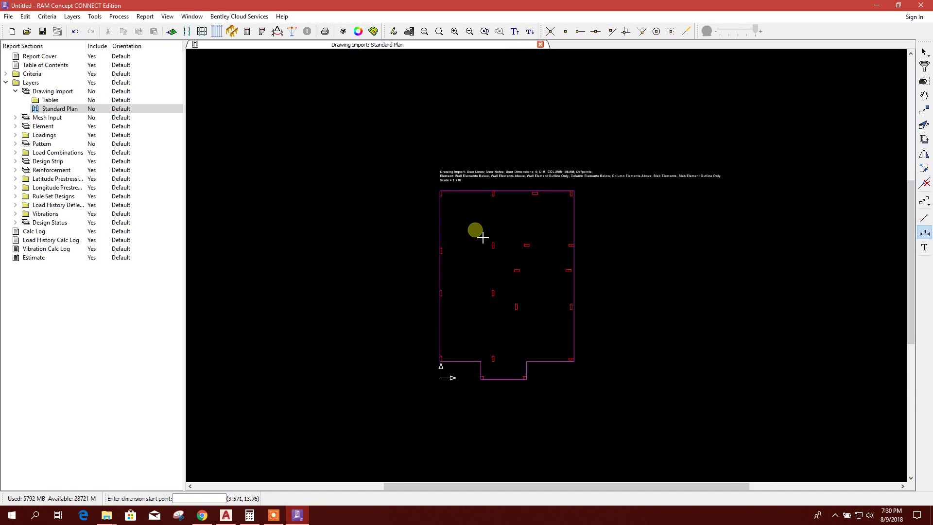
pyautogui.scroll(2, 454, 212)
pyautogui.click(565, 32)
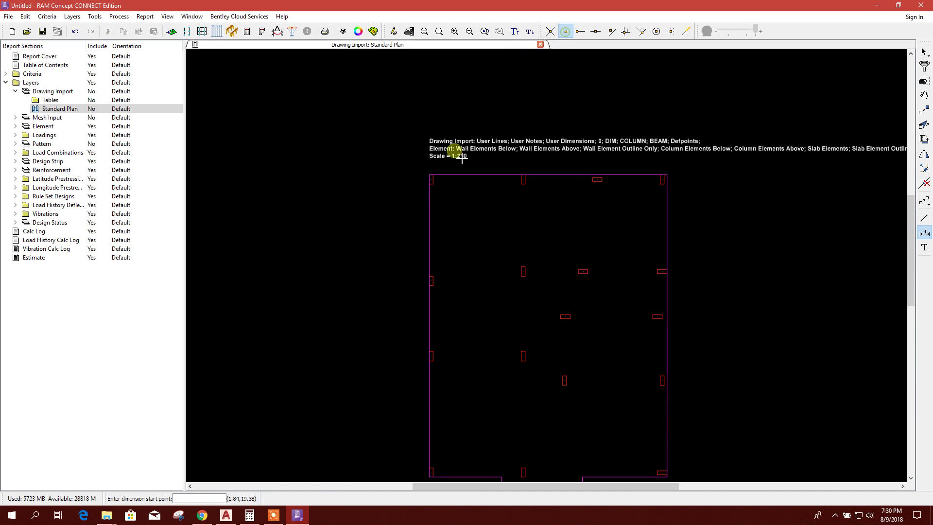
pyautogui.click(438, 184)
pyautogui.scroll(-1, 448, 251)
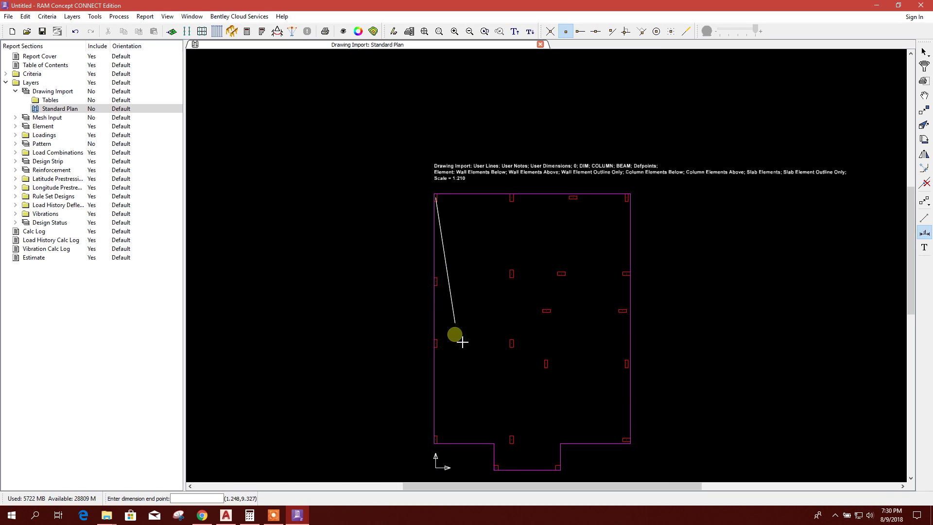
pyautogui.click(413, 435)
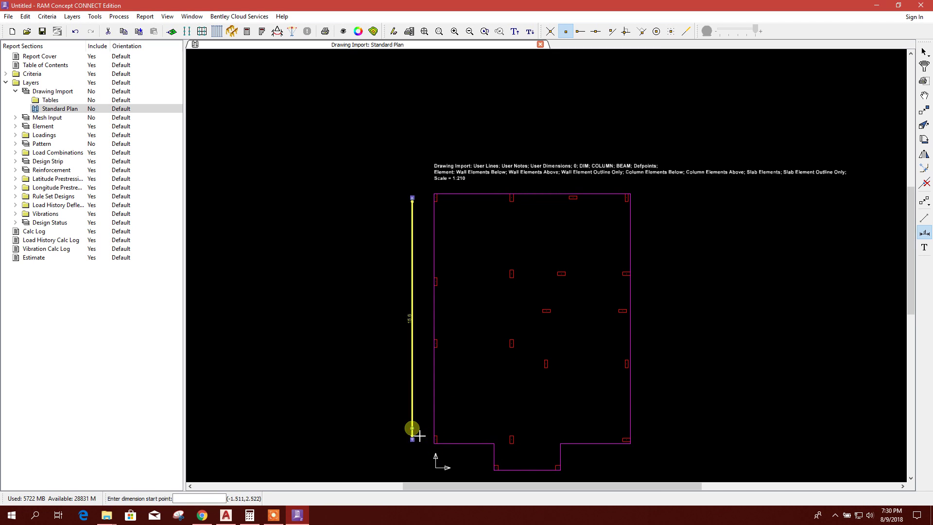
pyautogui.scroll(3, 413, 326)
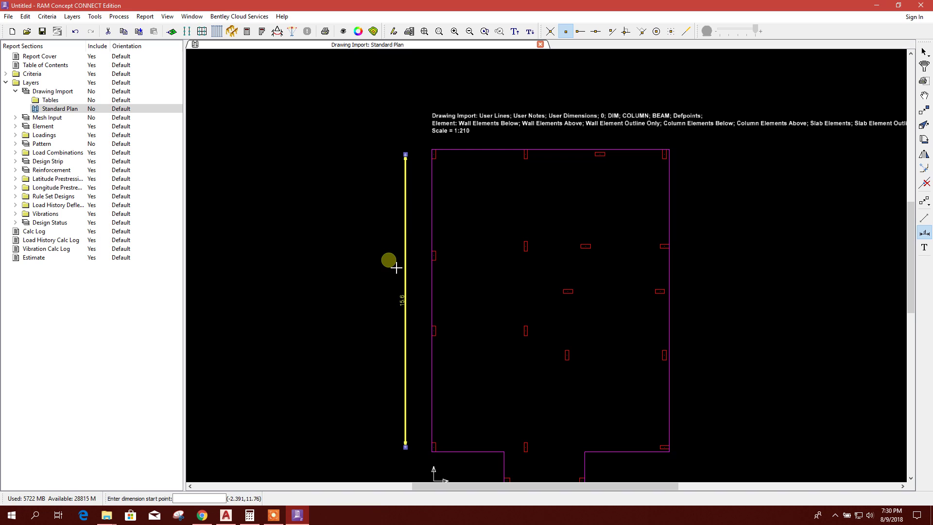
pyautogui.click(75, 31)
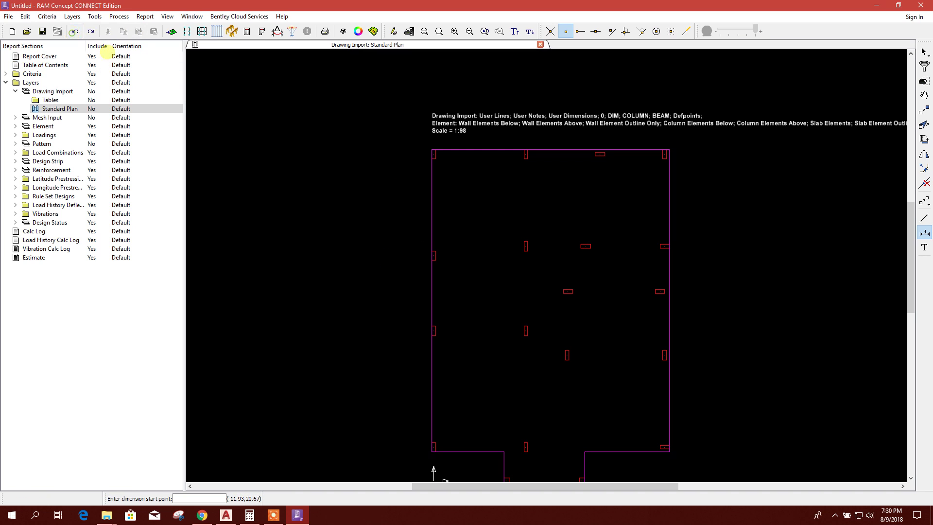
pyautogui.scroll(-2, 393, 220)
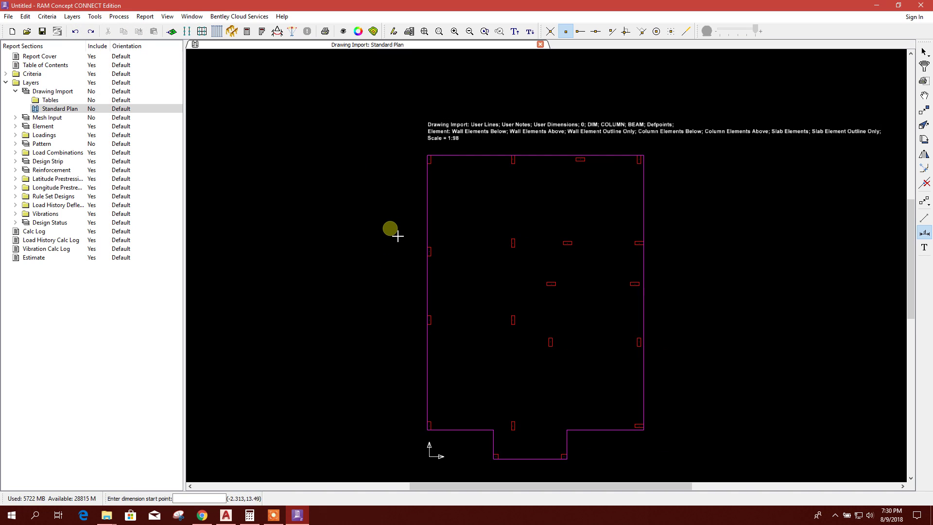
pyautogui.scroll(-1, 461, 292)
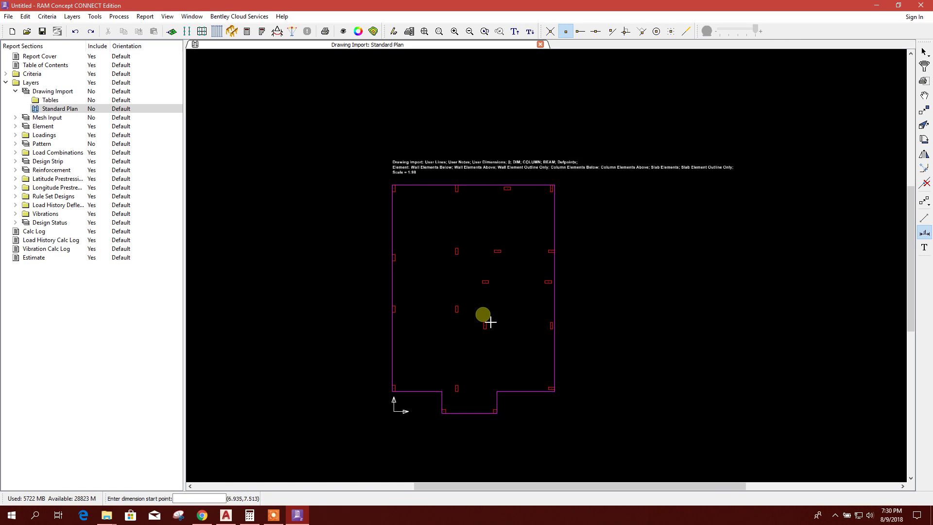
pyautogui.scroll(2, 463, 296)
pyautogui.scroll(-1, 438, 267)
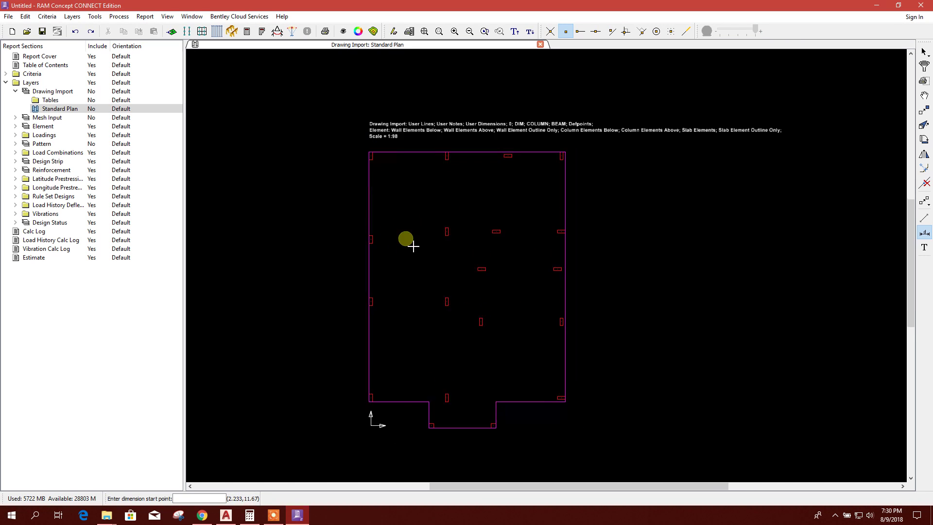
pyautogui.moveTo(410, 246); pyautogui.dragTo(412, 219, button='middle')
pyautogui.moveTo(551, 364); pyautogui.dragTo(544, 368, button='middle')
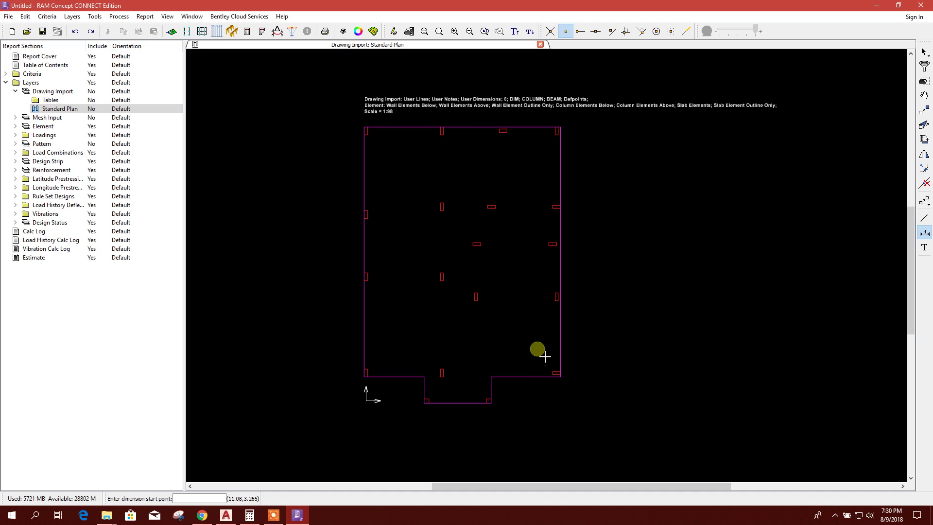
# Open the Mesh Input standard plan and make the imported COLUMN and BEAM drawing layers visible in it
pyautogui.click(16, 118)
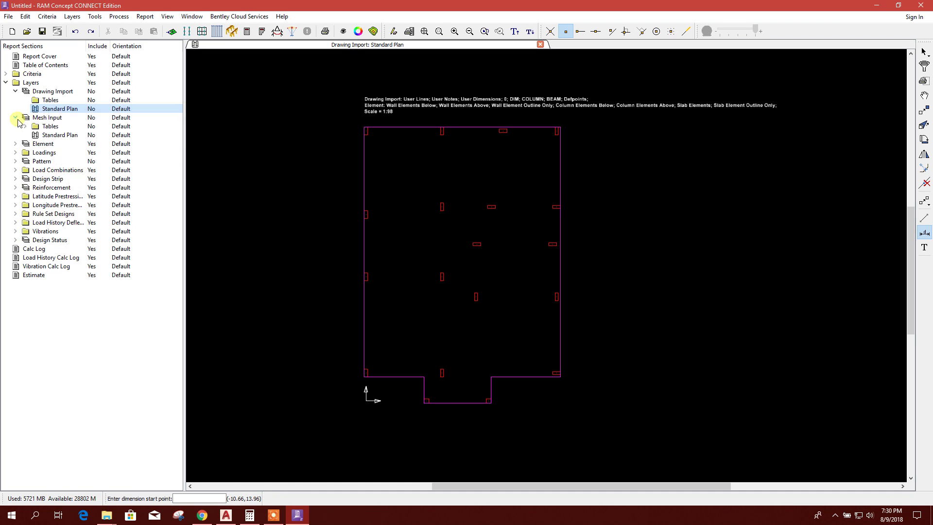
pyautogui.doubleClick(56, 136)
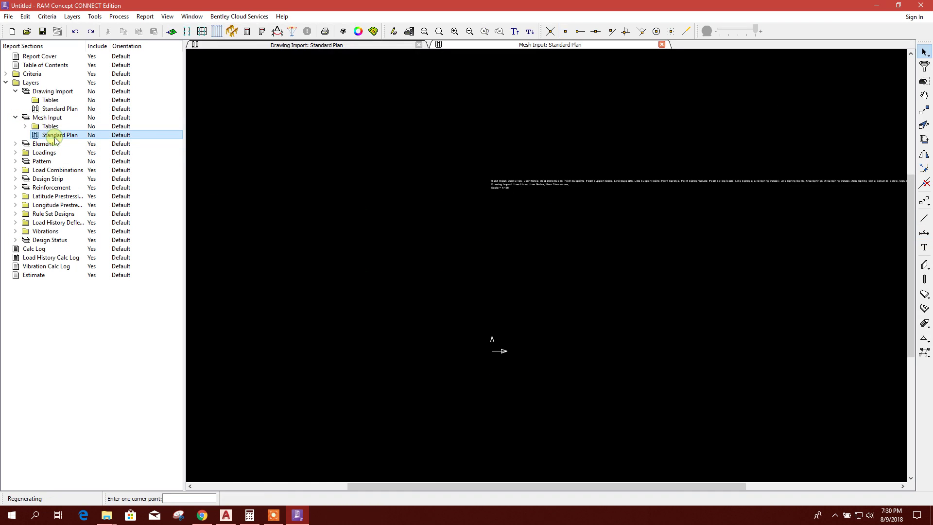
pyautogui.click(343, 31)
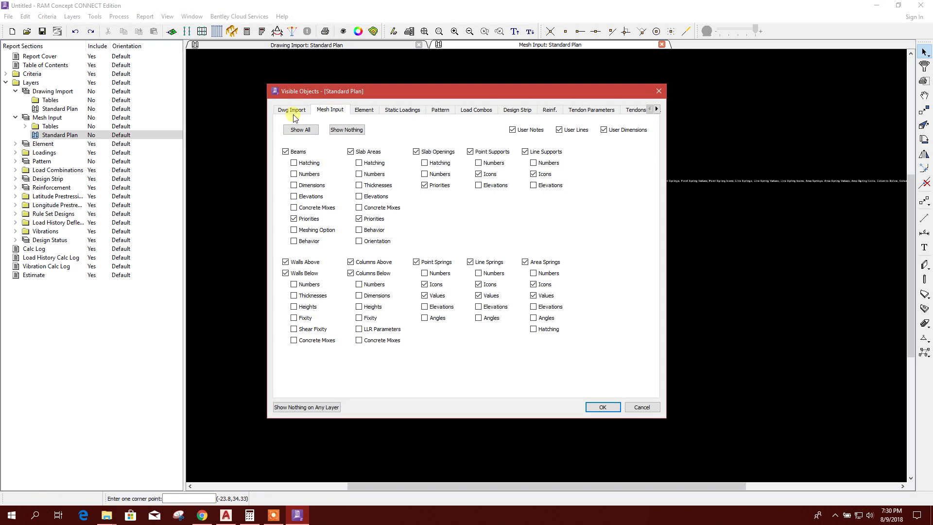
pyautogui.click(293, 113)
pyautogui.click(288, 186)
pyautogui.click(287, 178)
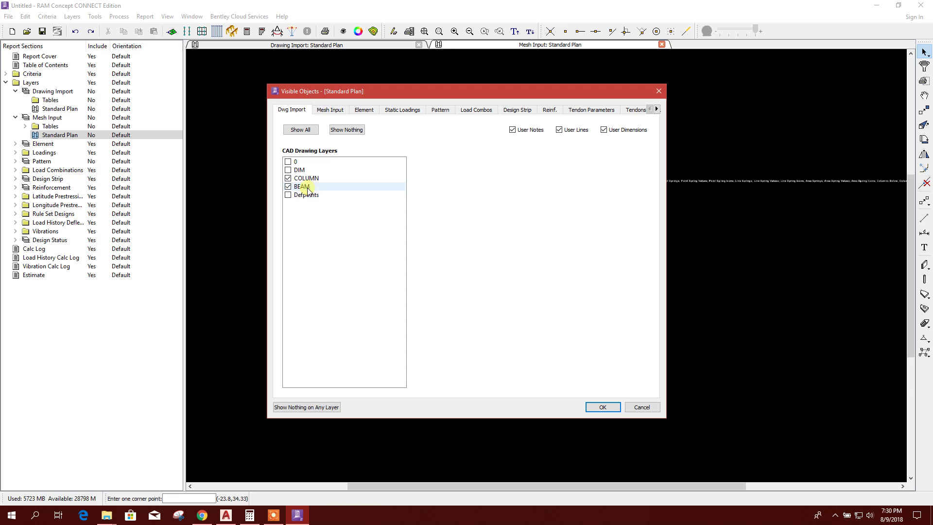
pyautogui.click(603, 407)
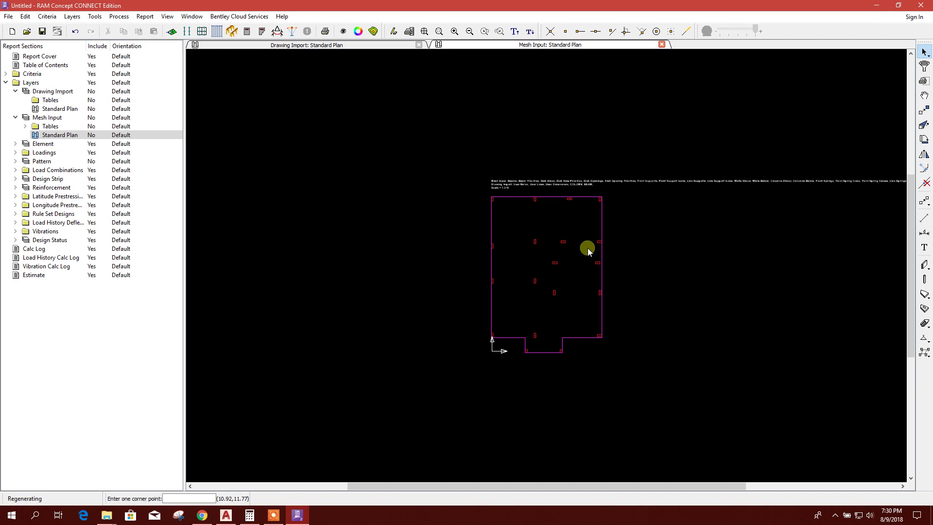
pyautogui.scroll(3, 588, 247)
pyautogui.scroll(1, 548, 249)
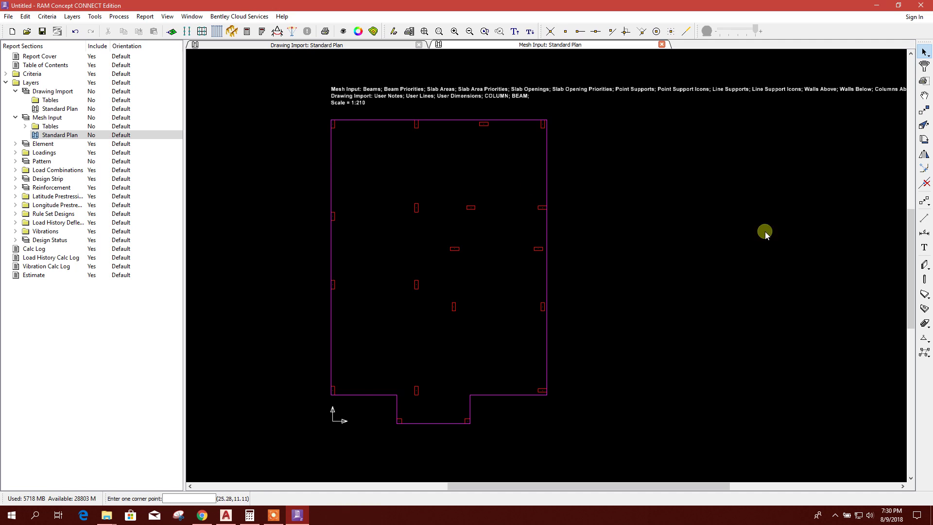
# Accept the default slab area properties and draw a closed slab area through all eight corners of the imported outline, snapping to intersections
pyautogui.doubleClick(924, 295)
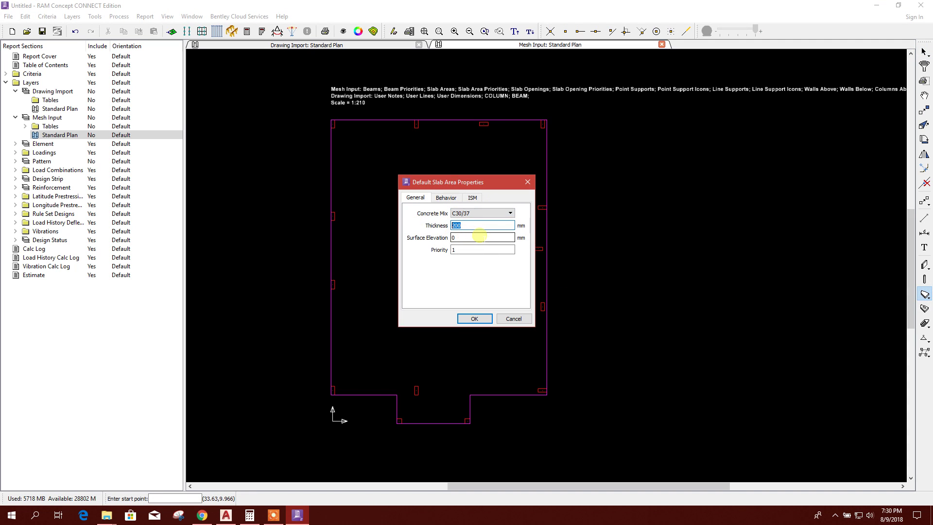
pyautogui.click(474, 318)
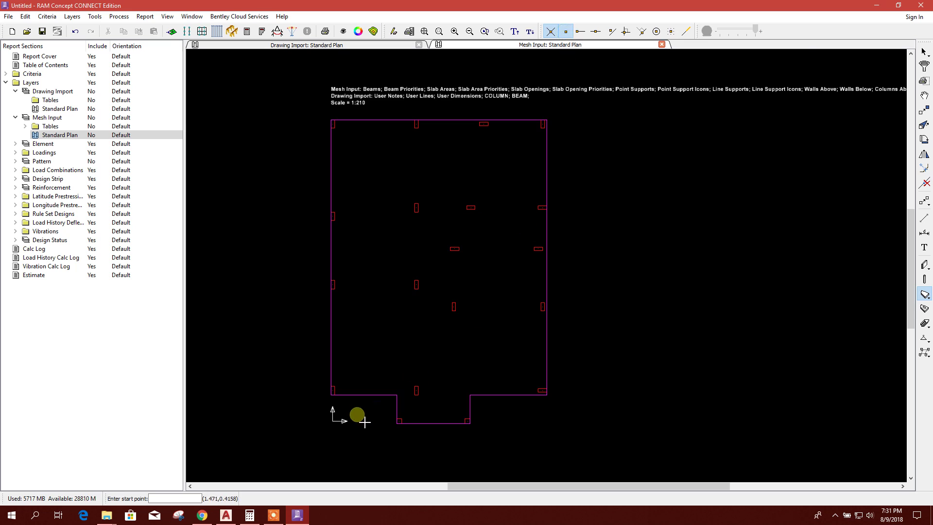
pyautogui.scroll(1, 360, 419)
pyautogui.click(332, 396)
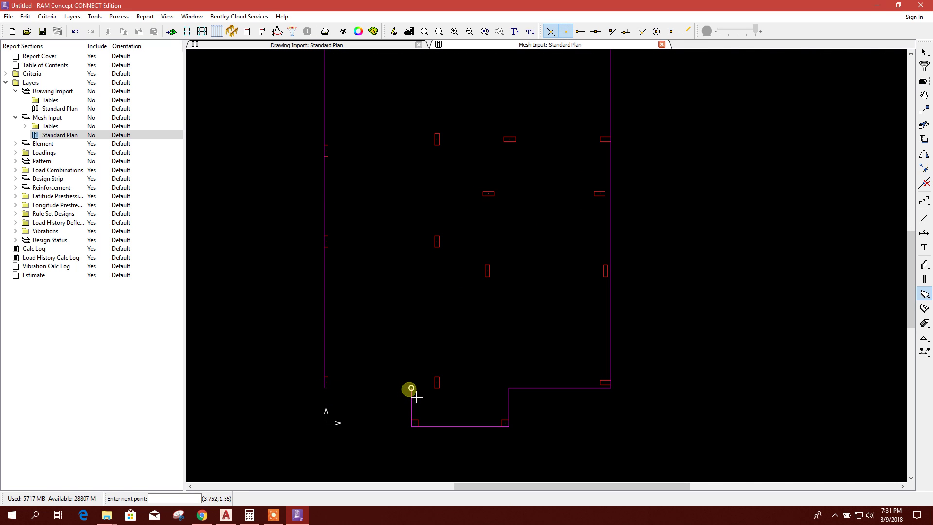
pyautogui.click(420, 435)
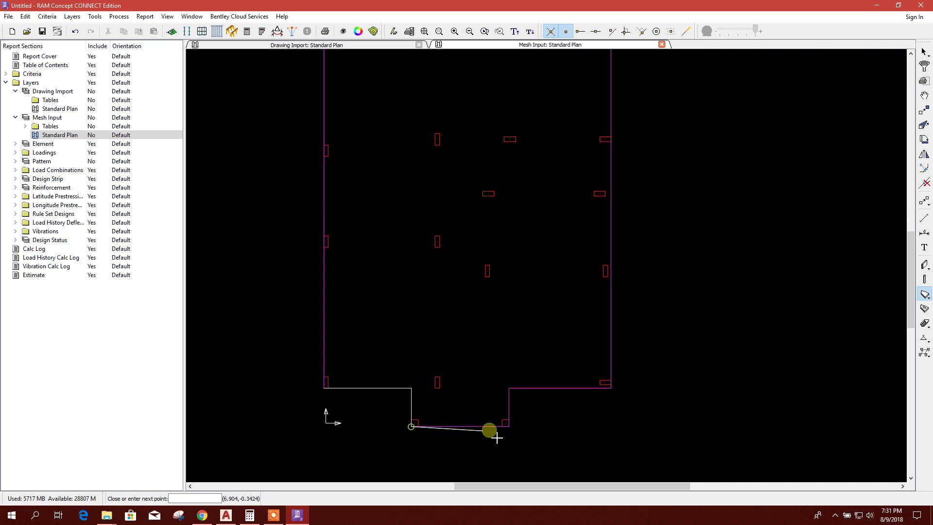
pyautogui.click(520, 432)
pyautogui.click(518, 394)
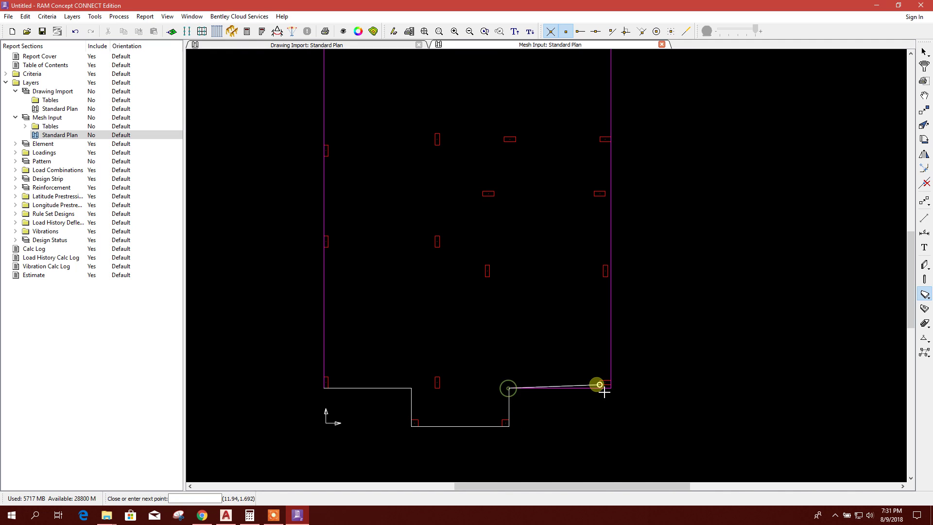
pyautogui.click(629, 414)
pyautogui.scroll(-2, 594, 128)
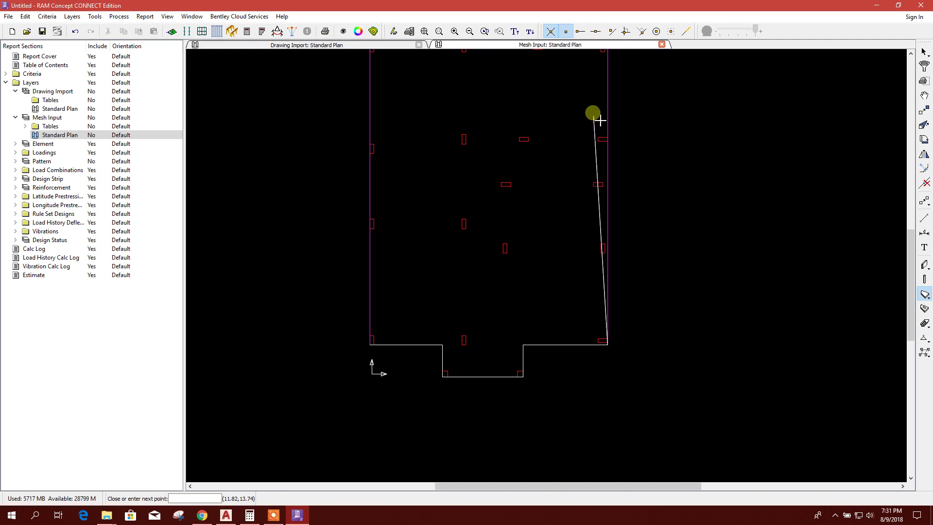
pyautogui.scroll(2, 610, 54)
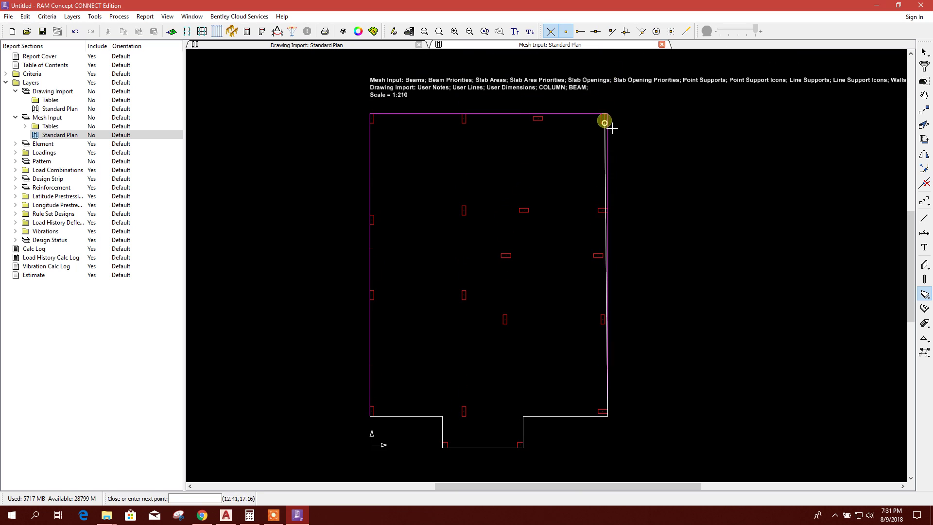
pyautogui.click(607, 115)
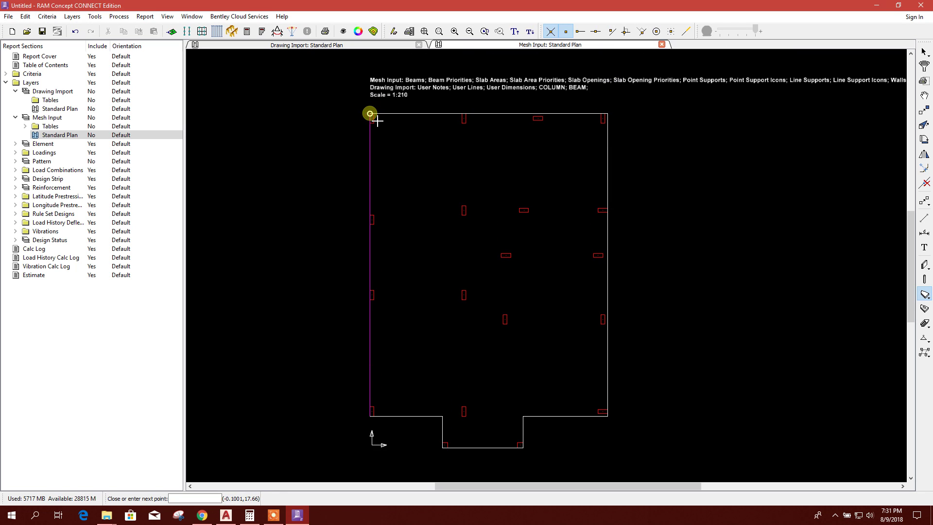
pyautogui.click(378, 121)
pyautogui.click(378, 423)
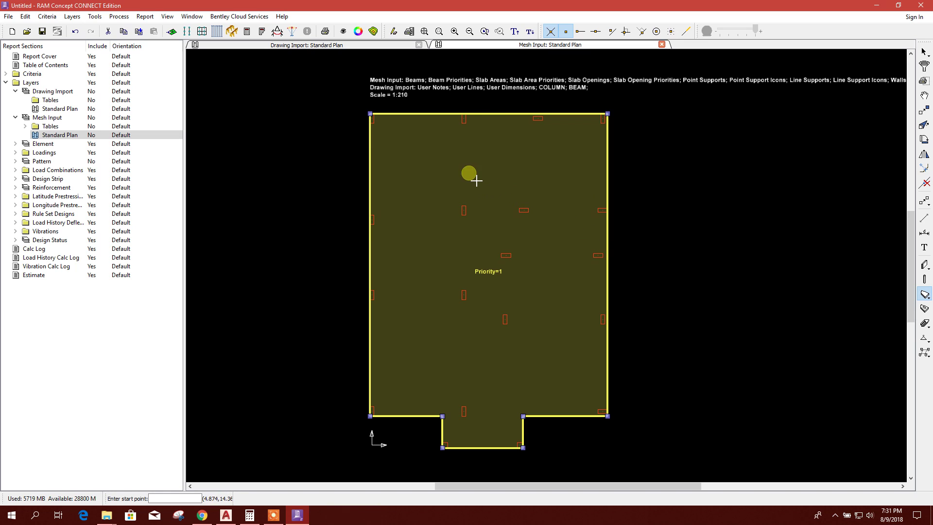
# Set the default column properties to a width of 500 mm and a depth of 200 mm
pyautogui.click(925, 281)
pyautogui.doubleClick(925, 281)
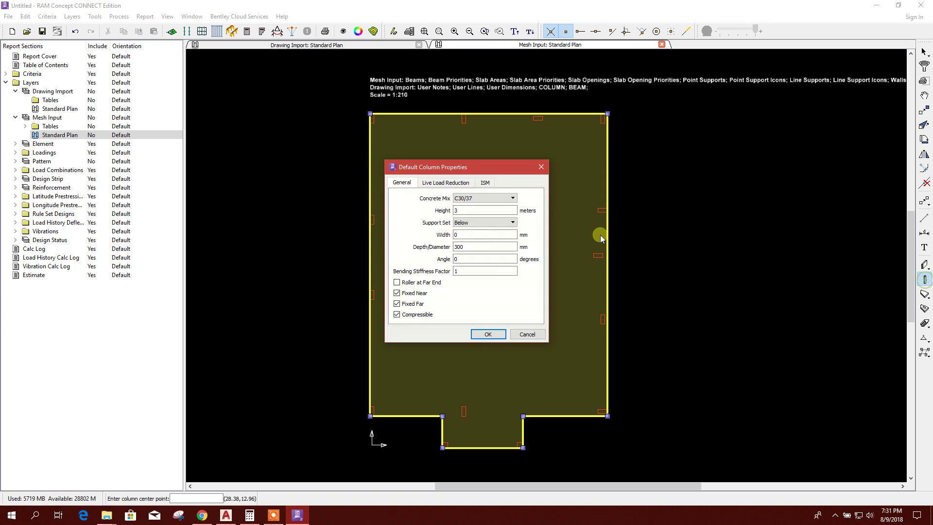
pyautogui.doubleClick(471, 234)
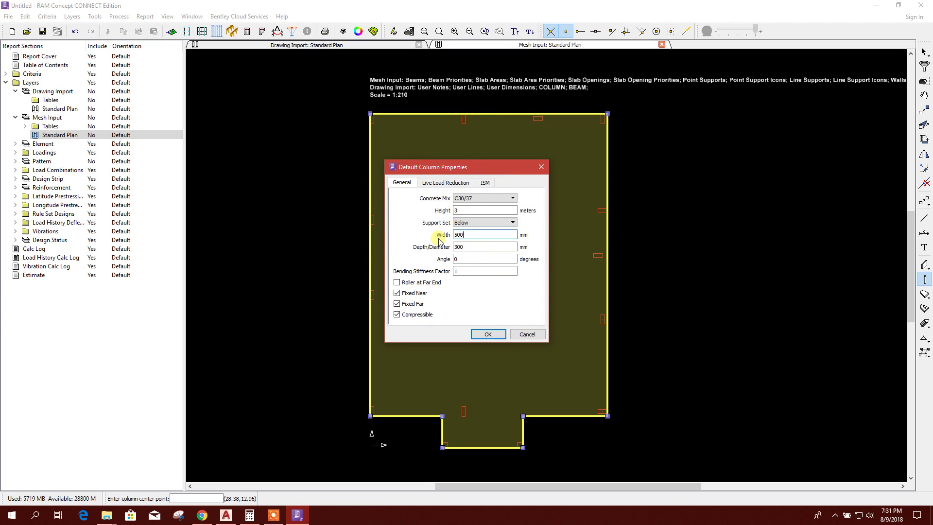
pyautogui.doubleClick(474, 247)
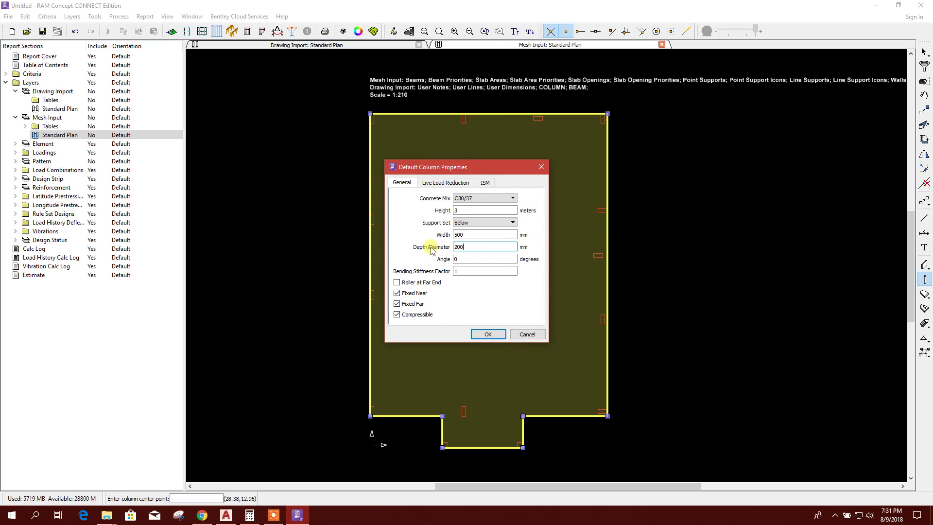
pyautogui.click(483, 335)
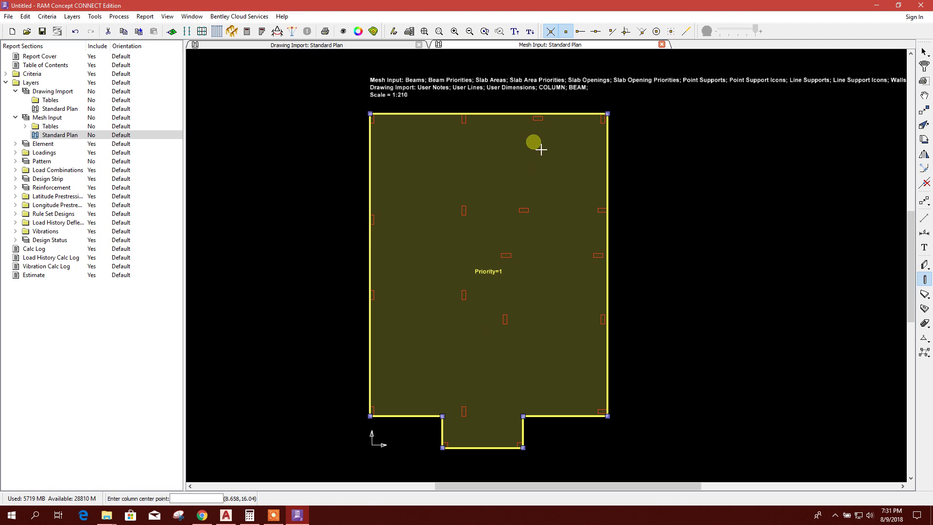
# Place 500 x 200 mm columns at the centres of all six horizontally oriented column outlines, including the one at the lower-right slab corner
pyautogui.scroll(2, 546, 130)
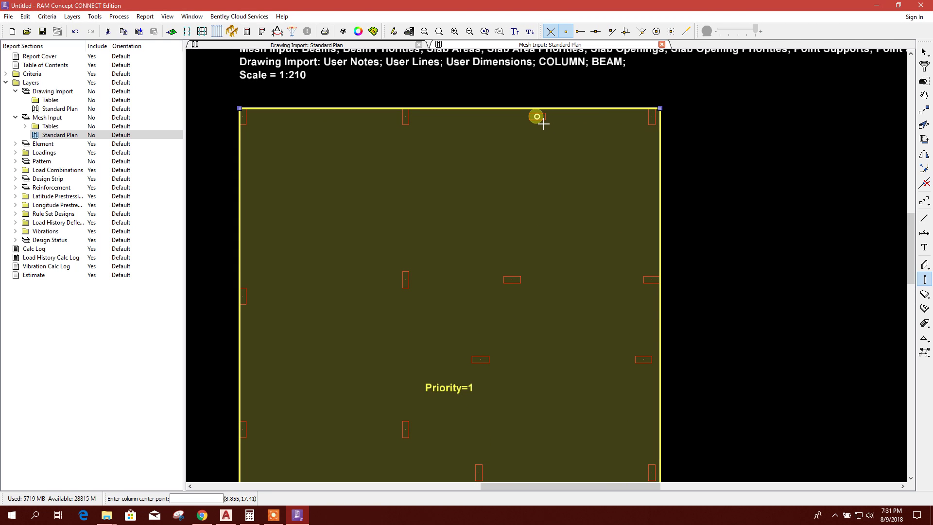
pyautogui.click(543, 124)
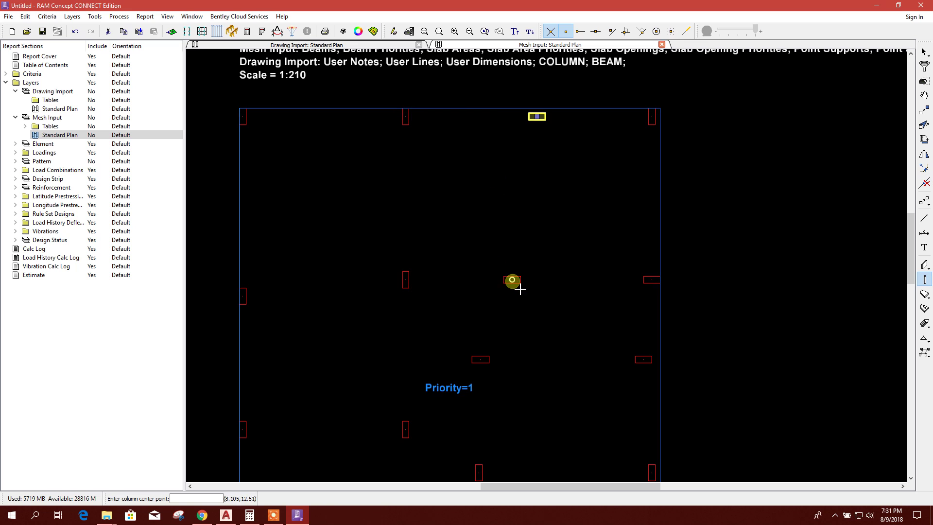
pyautogui.click(518, 287)
pyautogui.click(489, 368)
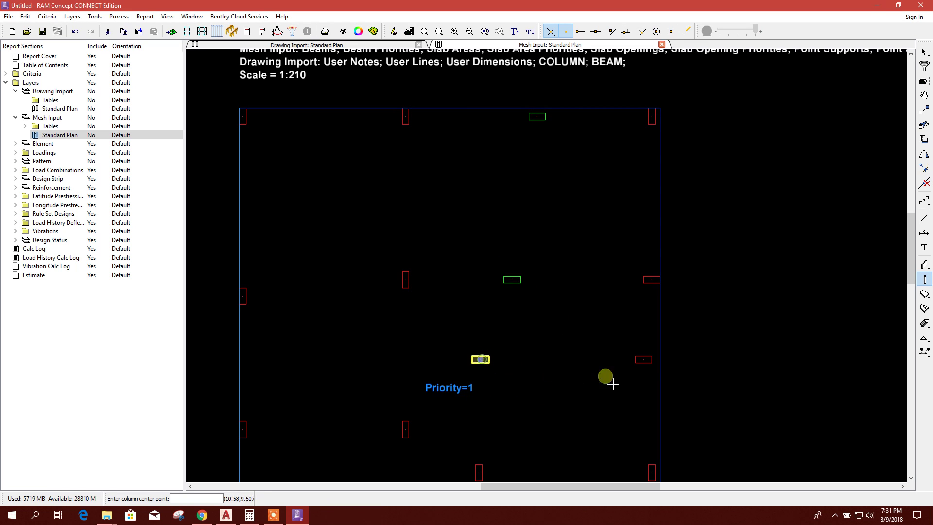
pyautogui.click(650, 368)
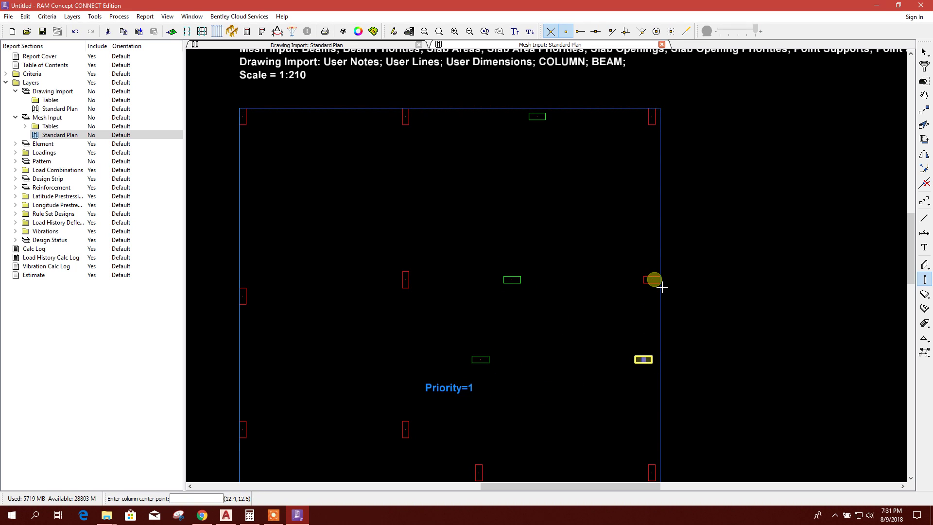
pyautogui.scroll(-4, 525, 387)
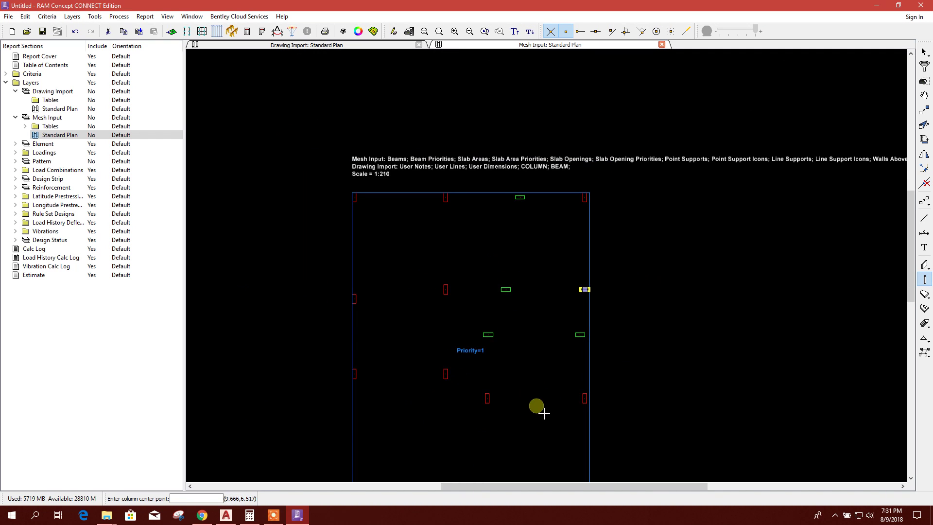
pyautogui.moveTo(553, 237)
pyautogui.mouseDown(button='middle')
pyautogui.moveTo(552, 223)
pyautogui.moveTo(553, 347)
pyautogui.mouseUp(button='middle')
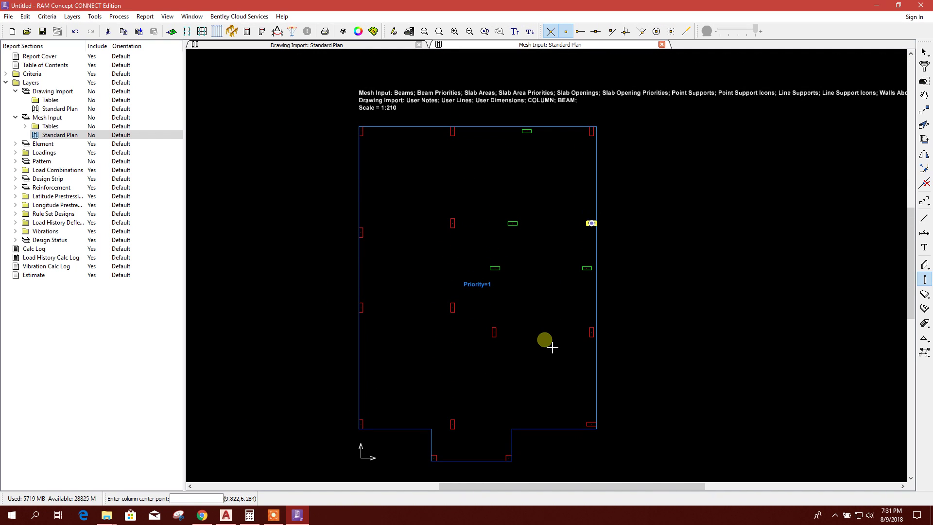
pyautogui.scroll(2, 596, 432)
pyautogui.click(592, 421)
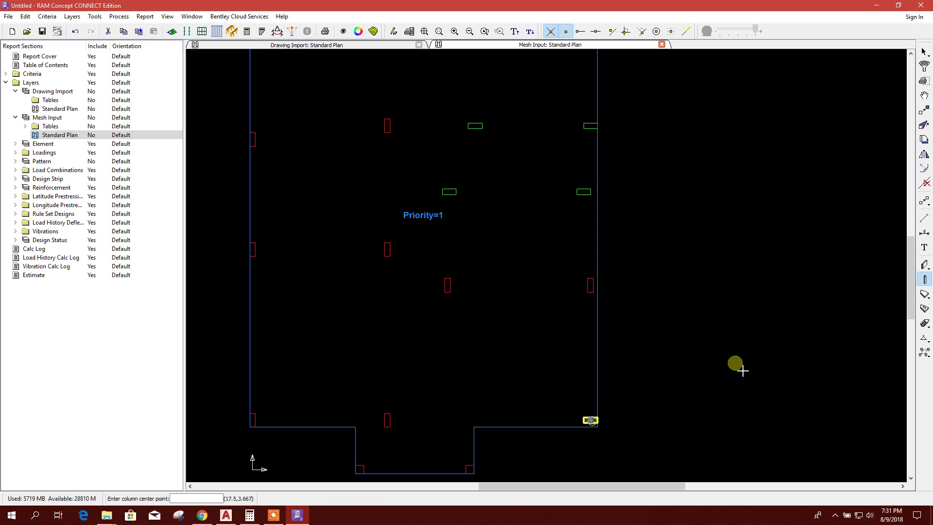
# Set the default column properties to a width of 200 mm and a depth of 500 mm
pyautogui.doubleClick(925, 281)
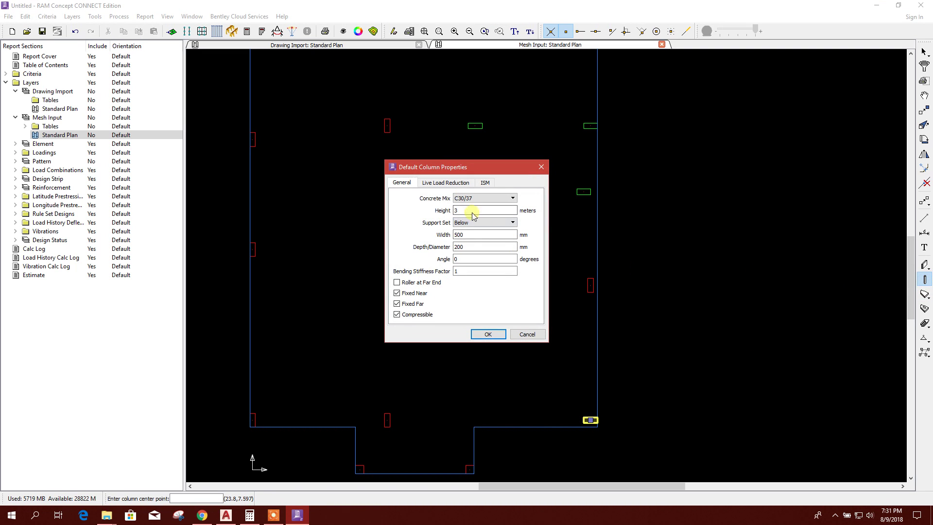
pyautogui.doubleClick(477, 234)
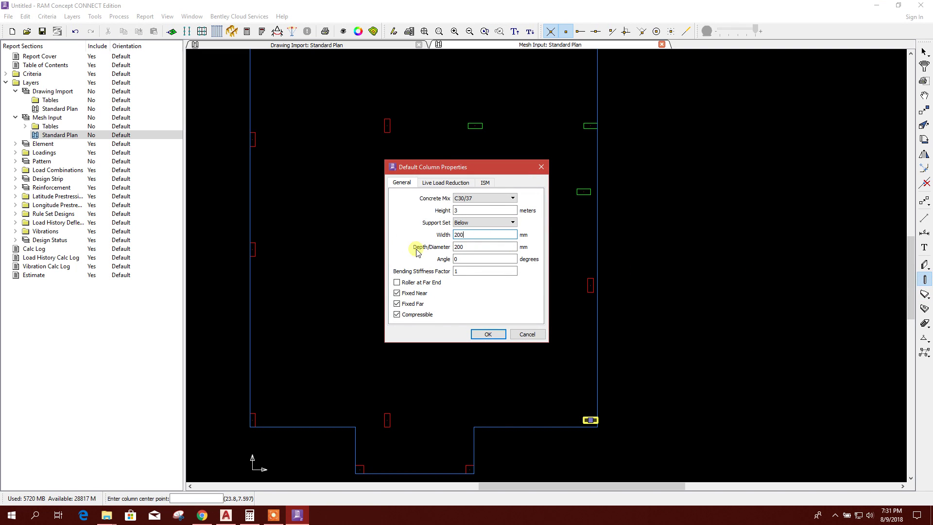
pyautogui.doubleClick(450, 247)
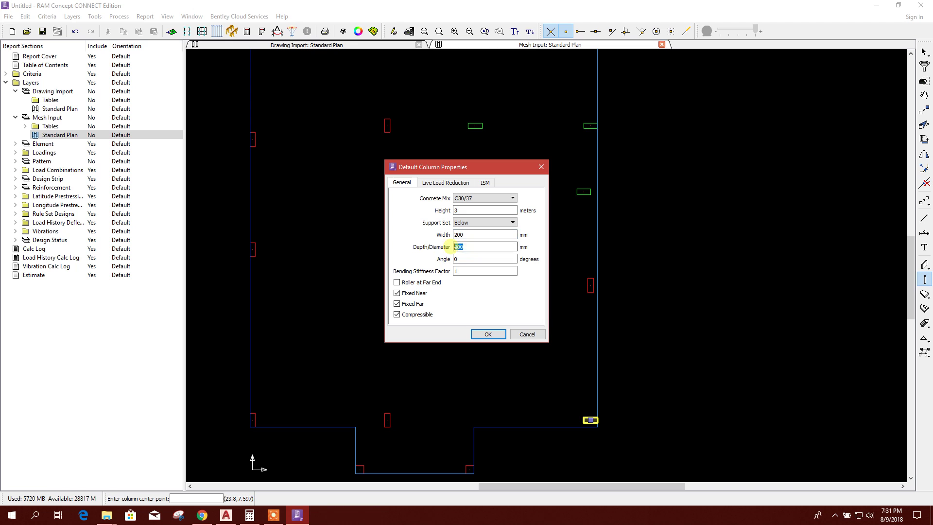
pyautogui.click(492, 333)
# Place 200 x 500 mm columns on the vertical outlines along the slab's lower edge, lower left edge and interior
pyautogui.click(387, 420)
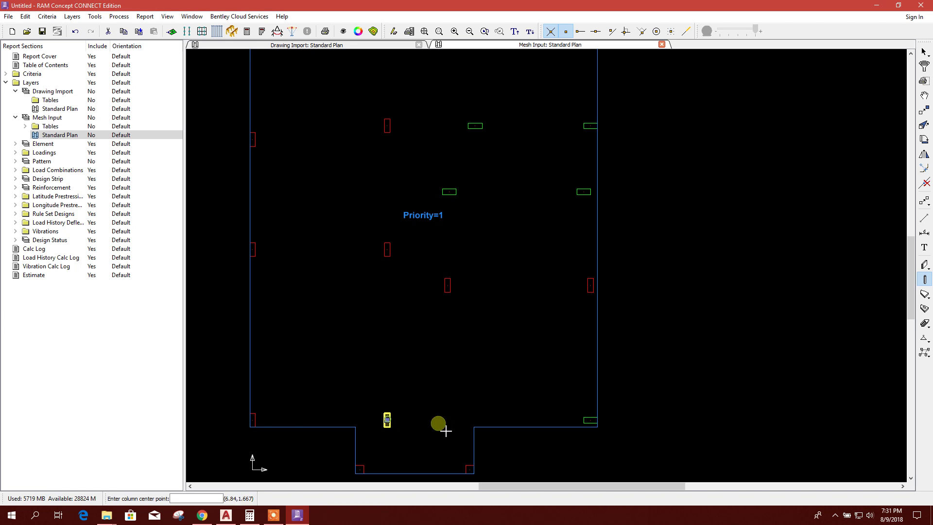
pyautogui.click(253, 420)
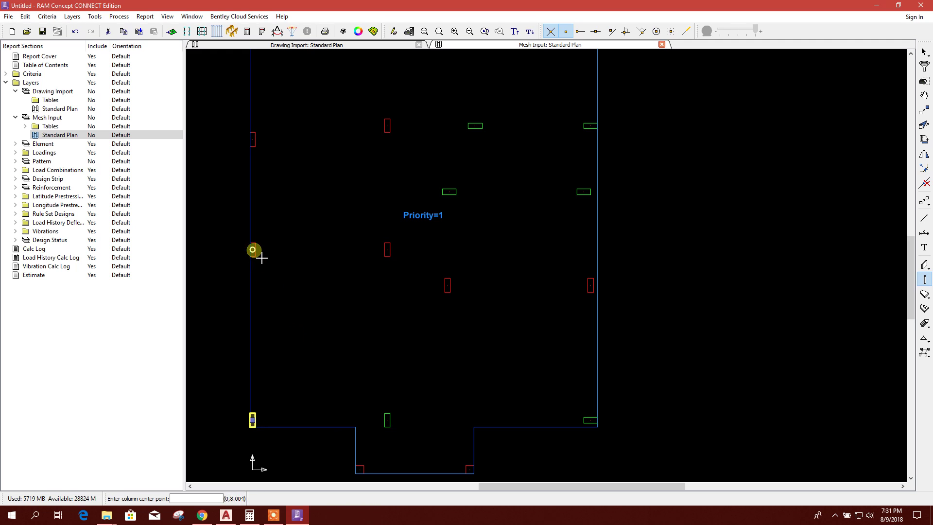
pyautogui.scroll(3, 402, 262)
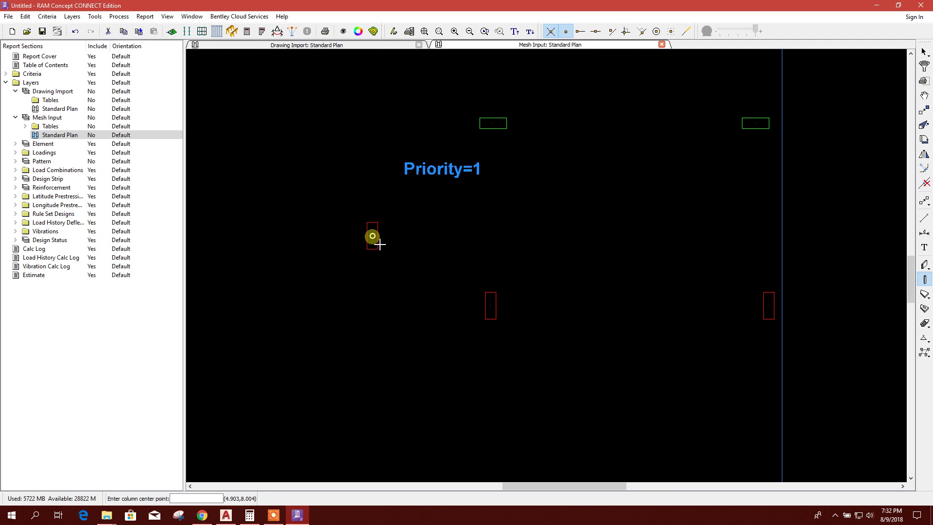
pyautogui.click(380, 245)
pyautogui.click(499, 312)
pyautogui.scroll(5, 530, 349)
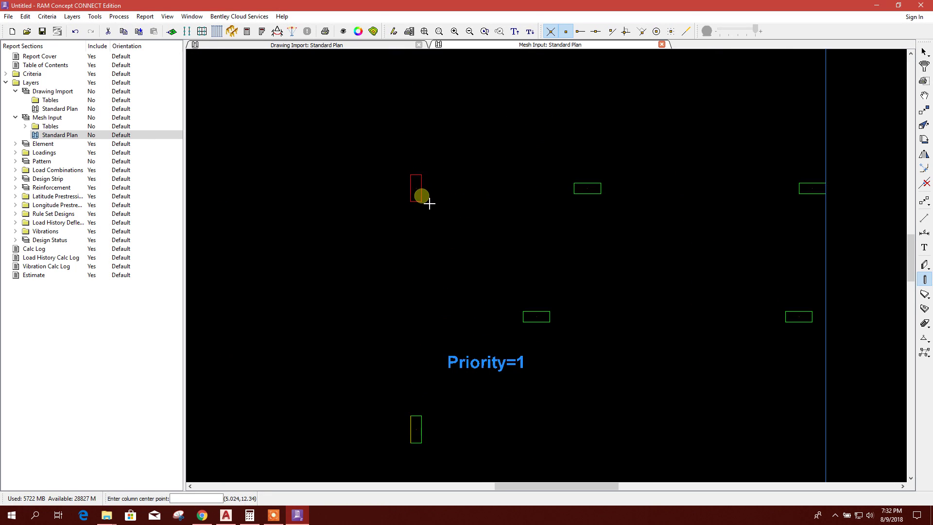
pyautogui.hscroll(-2, 444, 265)
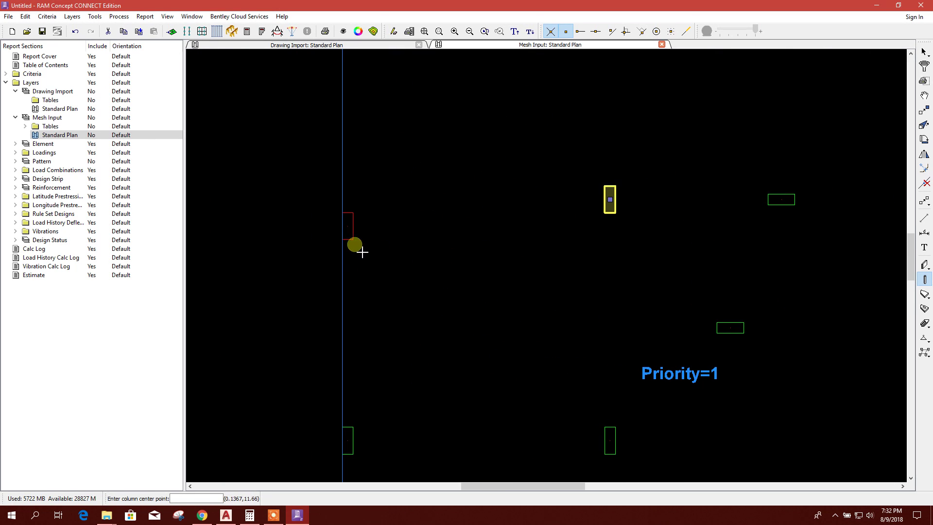
# Place 200 x 500 mm columns on the remaining vertical outlines along the upper left edge, the top edge and the right edge
pyautogui.click(356, 233)
pyautogui.scroll(5, 416, 285)
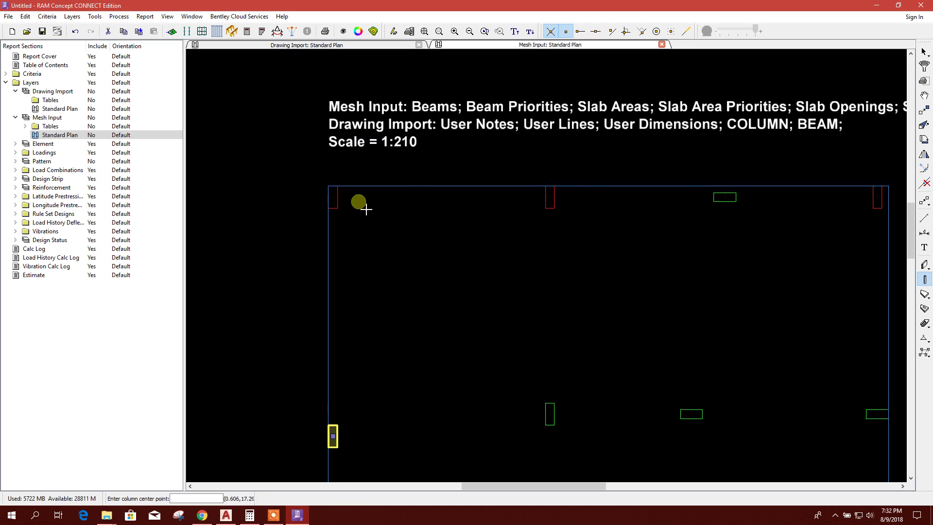
pyautogui.click(338, 208)
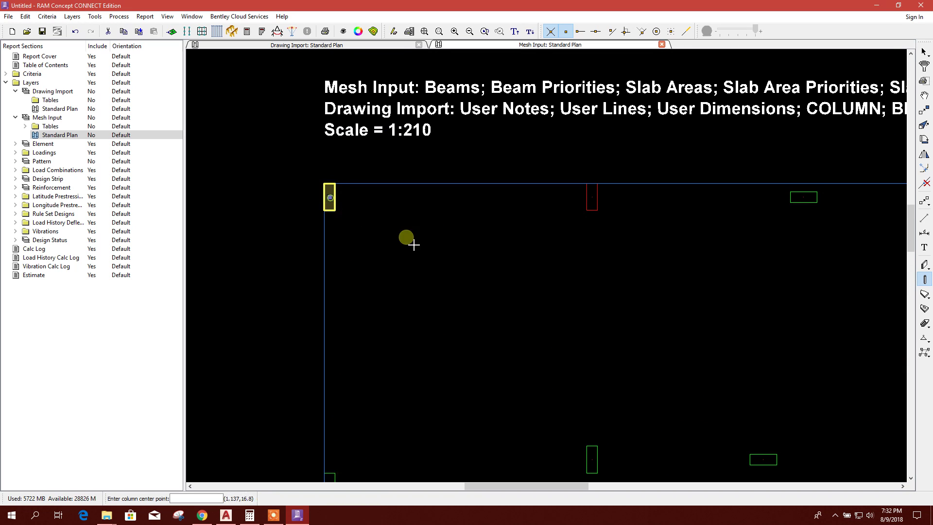
pyautogui.click(601, 204)
pyautogui.scroll(-1, 423, 250)
pyautogui.scroll(-2, 614, 178)
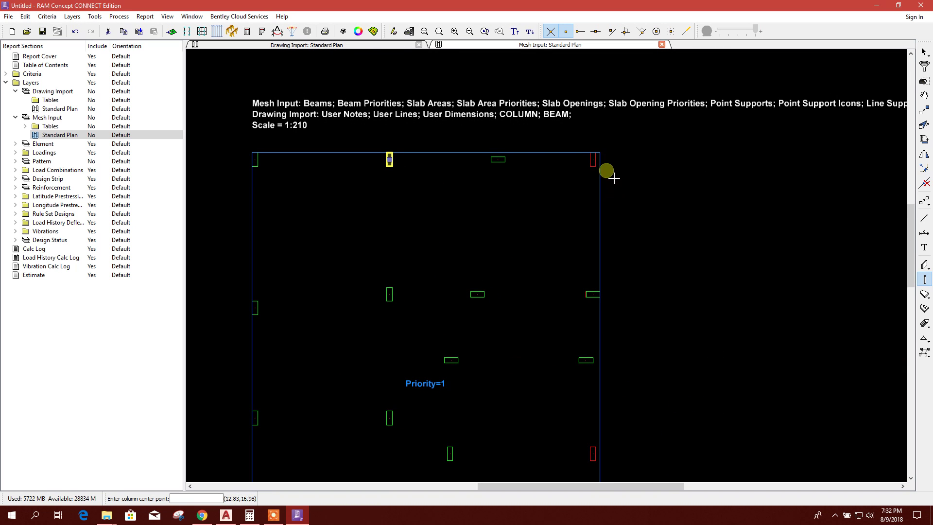
pyautogui.scroll(-3, 558, 264)
pyautogui.scroll(2, 617, 226)
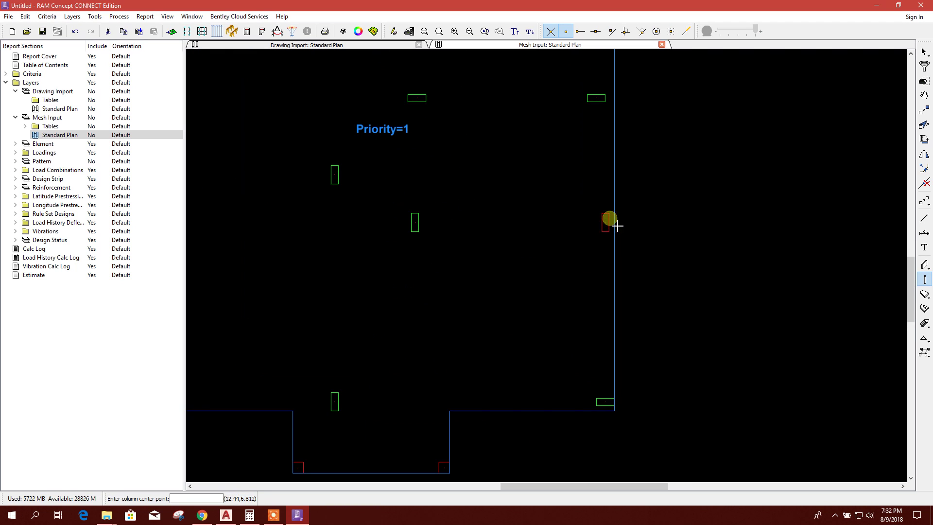
pyautogui.moveTo(421, 412); pyautogui.dragTo(517, 342, button='middle')
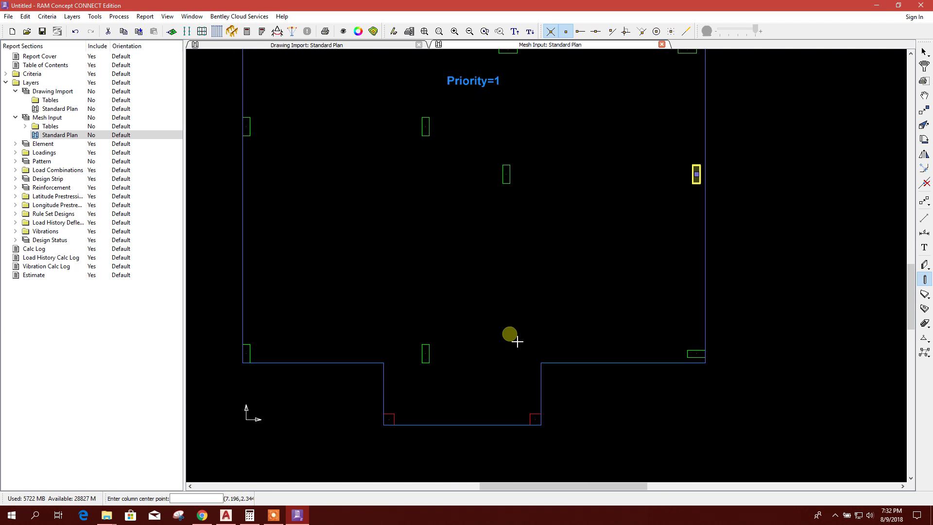
# Set the default column size to 300 mm square and place a column at each lower corner of the slab's bottom projection
pyautogui.doubleClick(924, 278)
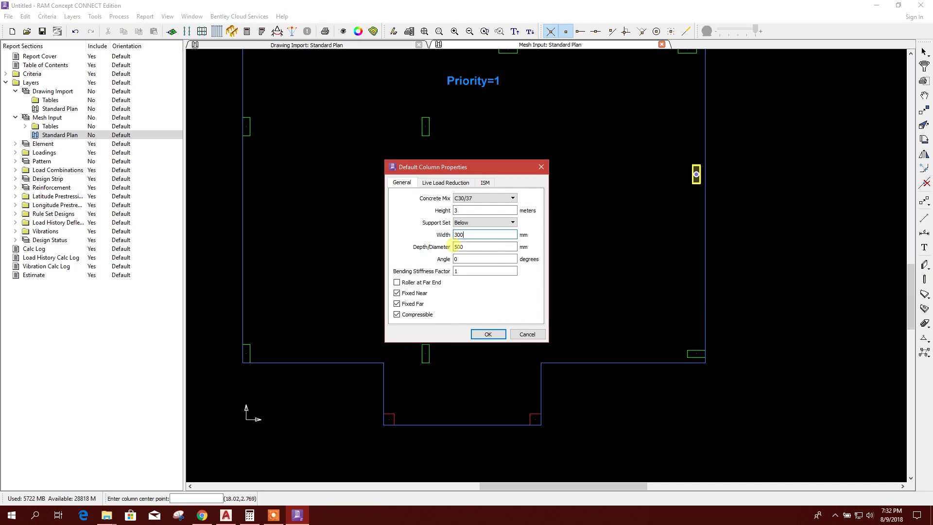
pyautogui.click(487, 333)
pyautogui.scroll(2, 397, 435)
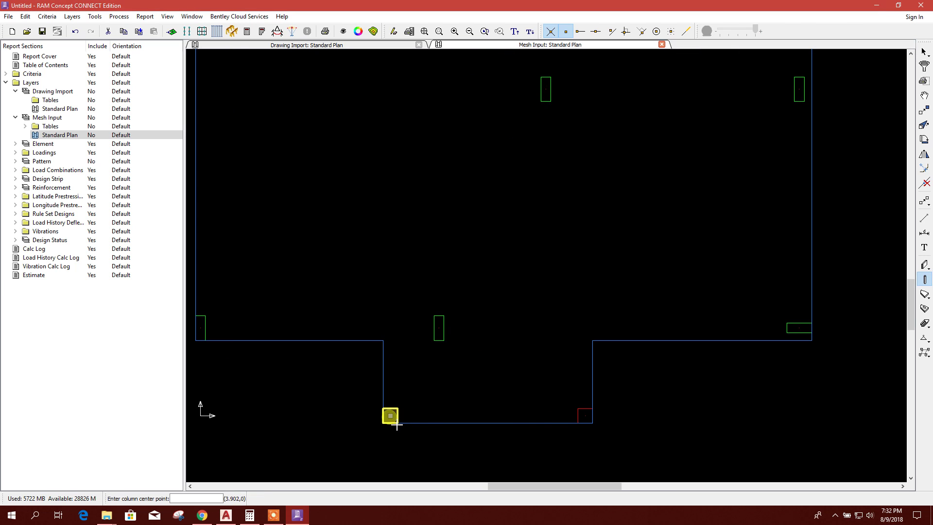
pyautogui.click(596, 424)
pyautogui.scroll(-3, 511, 369)
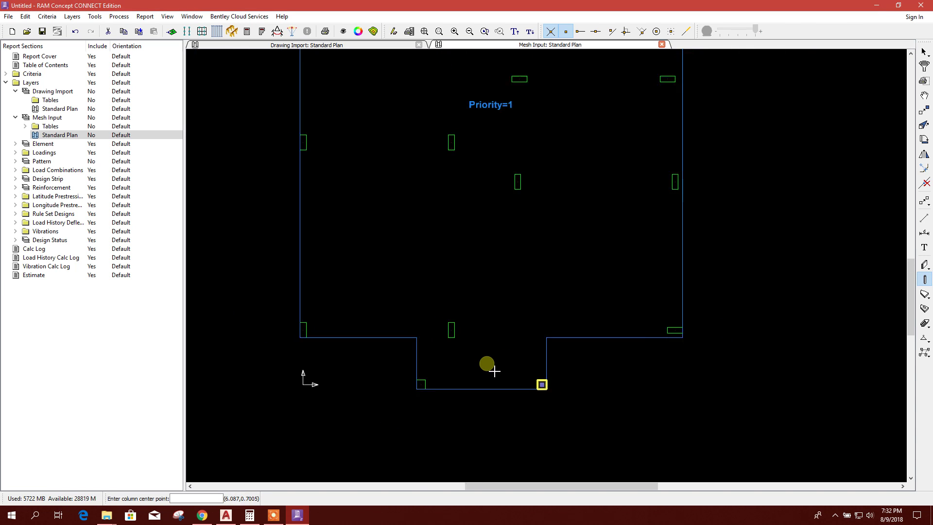
pyautogui.scroll(1, 483, 298)
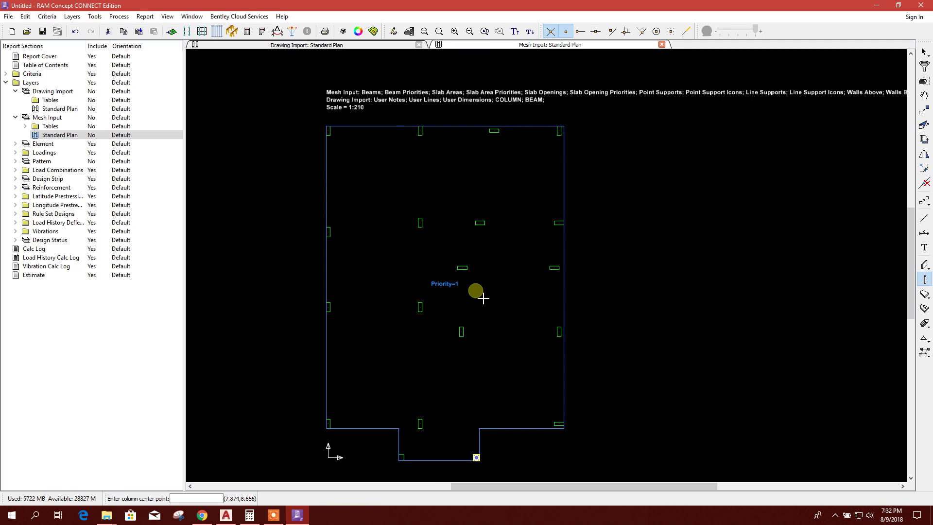
pyautogui.scroll(-1, 583, 235)
pyautogui.scroll(1, 593, 235)
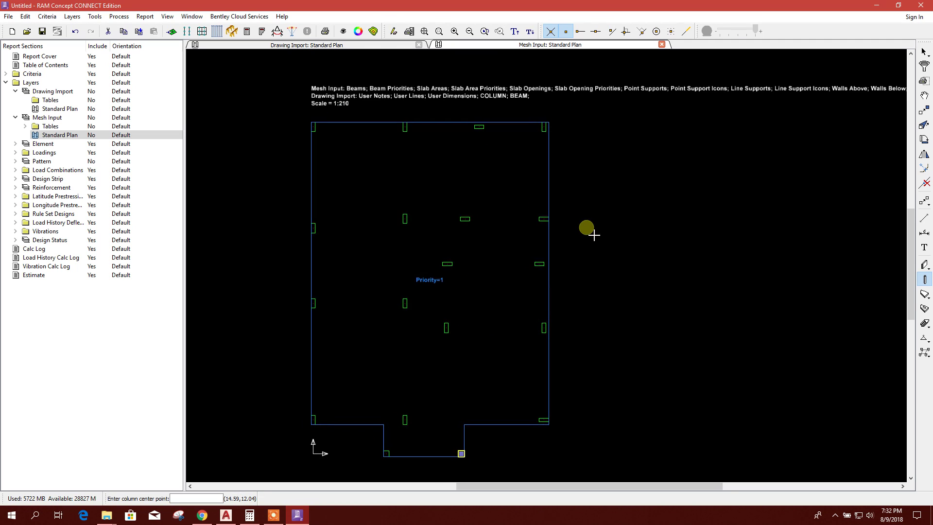
pyautogui.scroll(-1, 467, 167)
pyautogui.scroll(1, 467, 166)
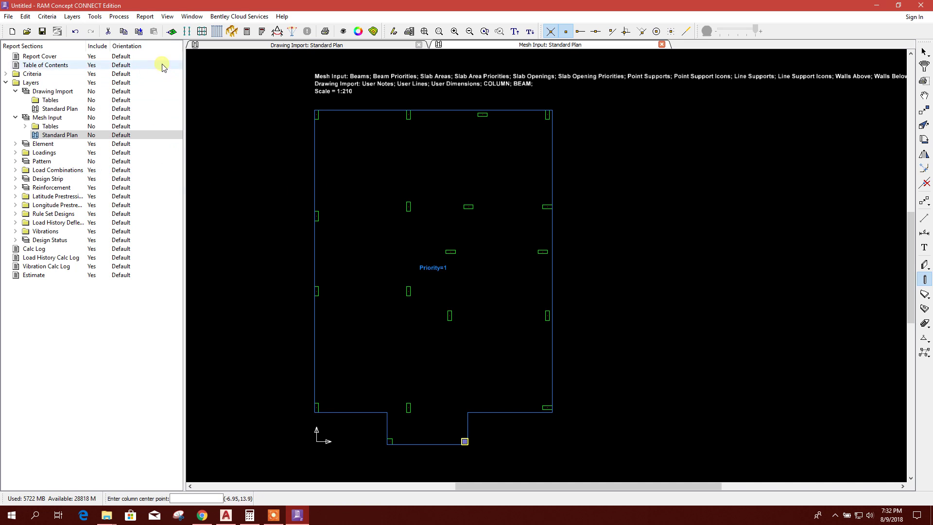
# Generate the mesh with a custom element size and open the Element layer's standard plan
pyautogui.click(171, 32)
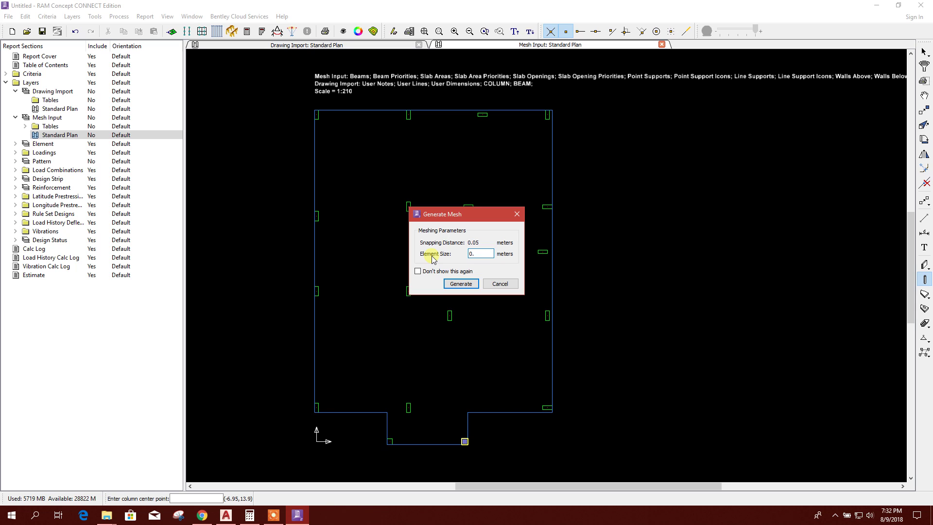
pyautogui.click(461, 283)
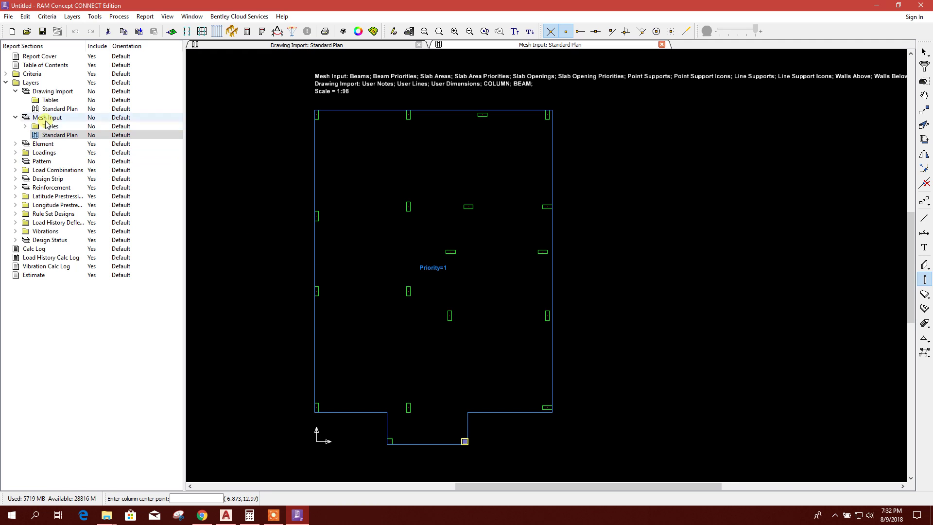
pyautogui.click(16, 144)
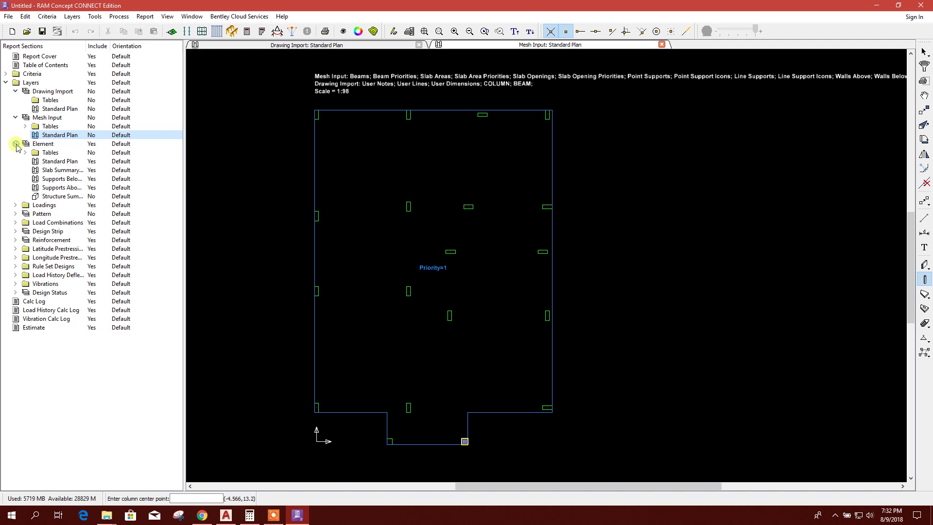
pyautogui.doubleClick(58, 162)
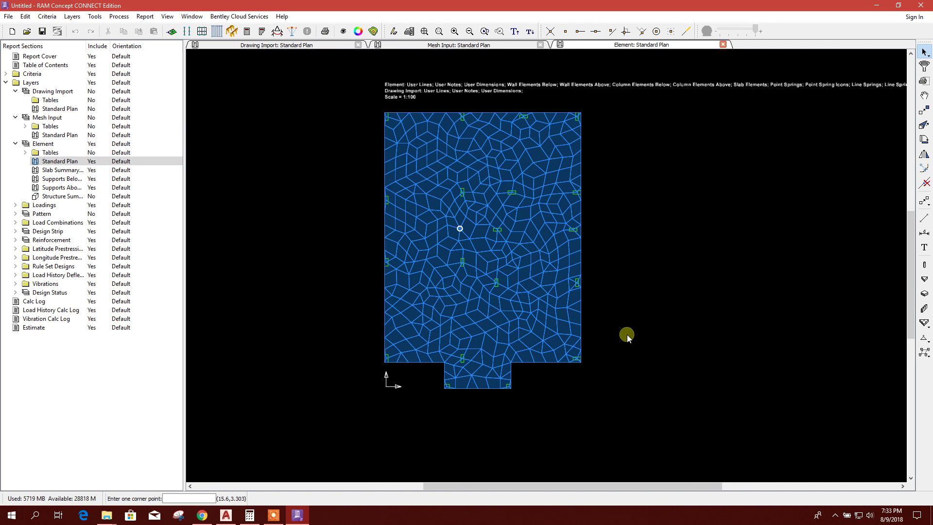
# Examine the generated slab mesh around the corner, edge and interior columns and across the whole plan
pyautogui.scroll(5, 358, 138)
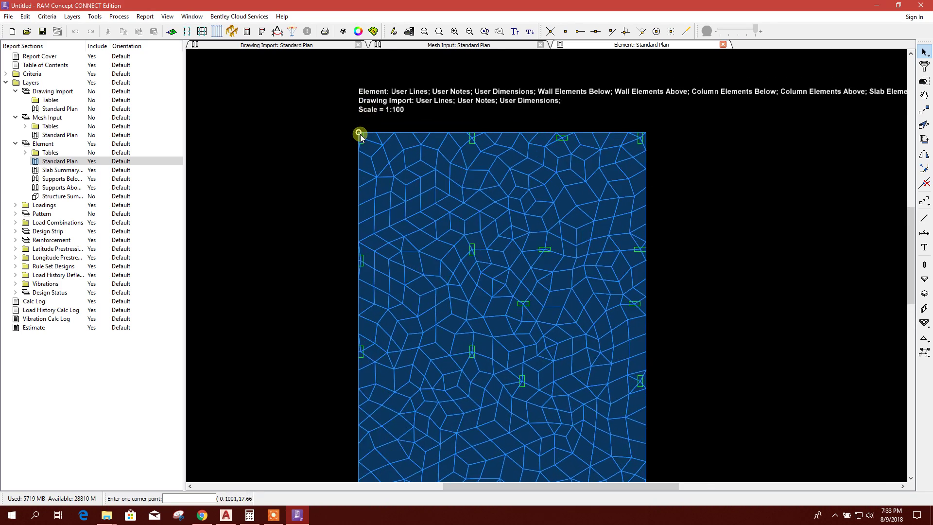
pyautogui.scroll(1, 360, 141)
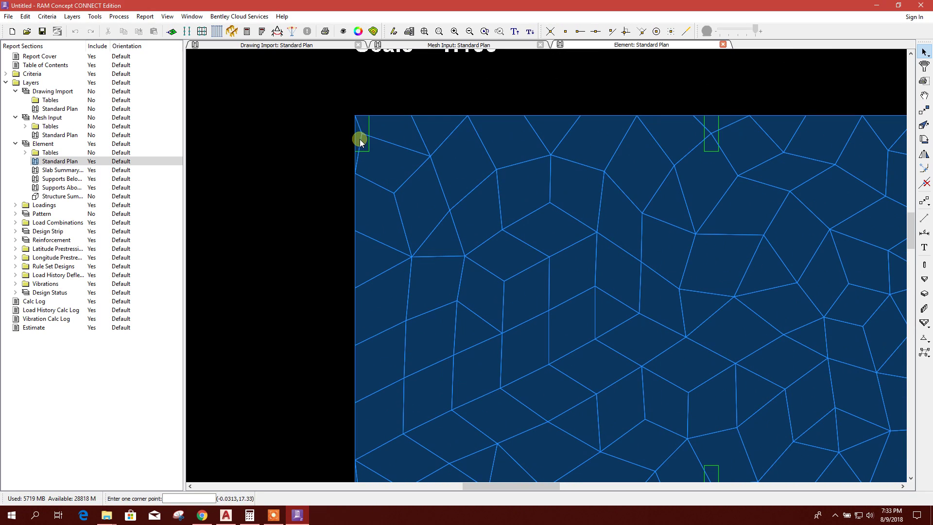
pyautogui.scroll(-2, 362, 136)
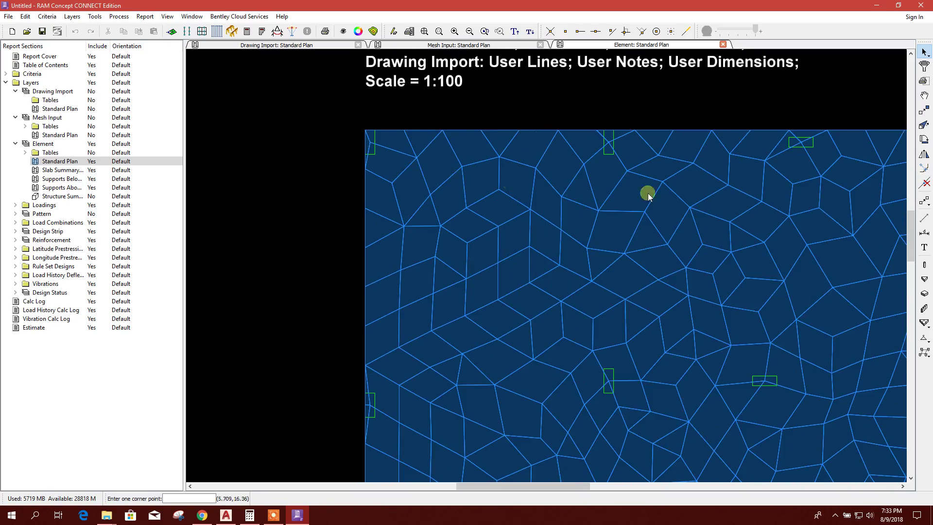
pyautogui.scroll(3, 512, 202)
pyautogui.scroll(-2, 474, 172)
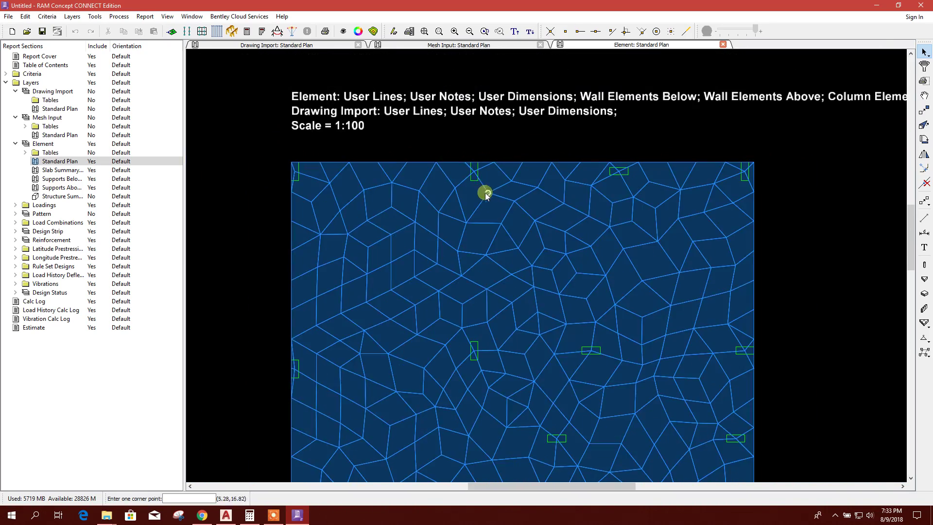
pyautogui.scroll(-2, 617, 199)
pyautogui.scroll(-1, 679, 223)
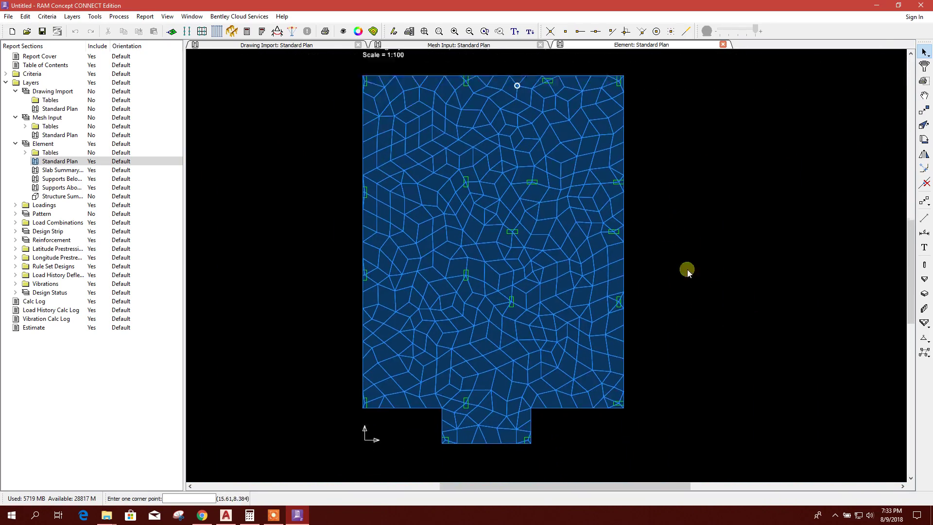
# Export the element plan as an AutoCAD 2007, 2008, 2009 DXF drawing named MESH FOR ETABS in the MESH folder
pyautogui.scroll(2, 511, 198)
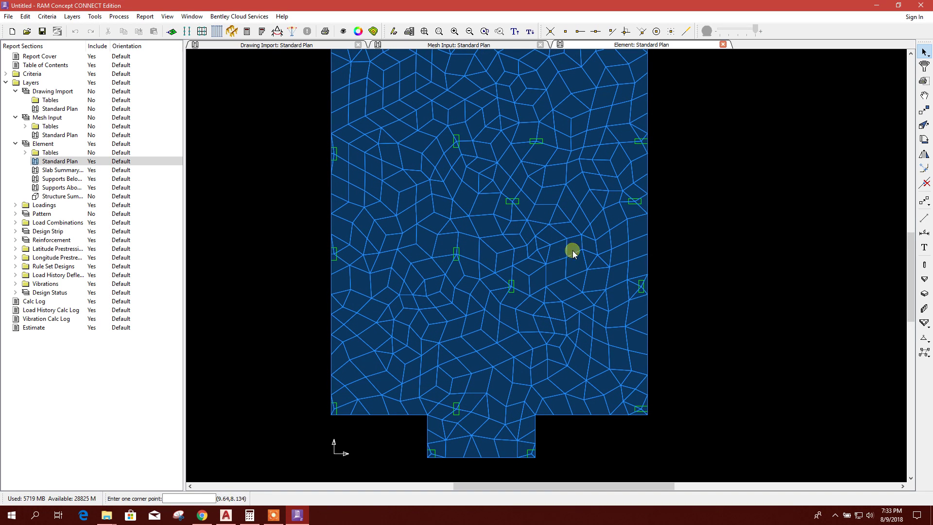
pyautogui.scroll(1, 512, 207)
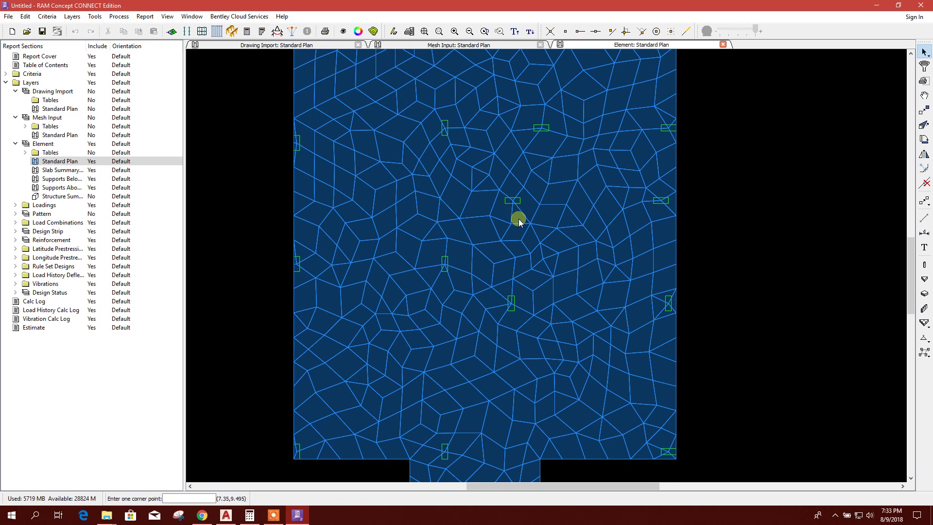
pyautogui.scroll(-4, 679, 225)
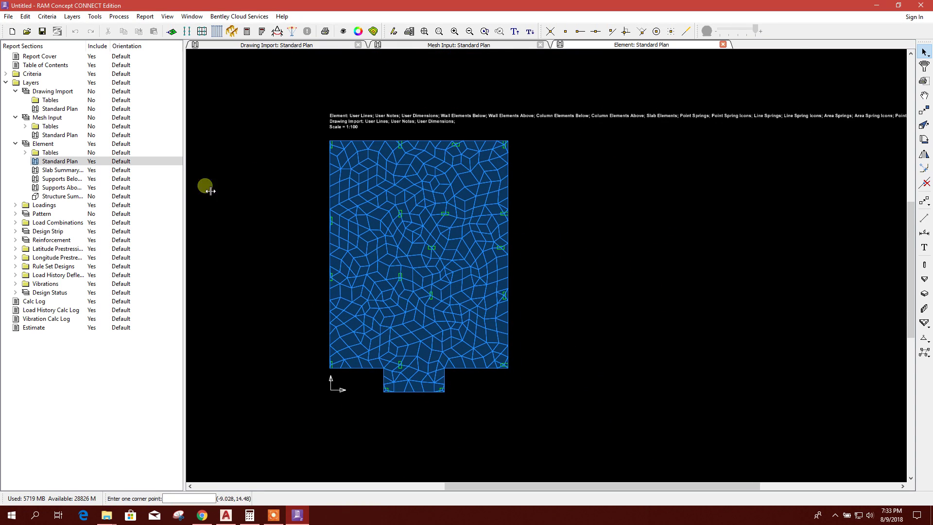
pyautogui.click(8, 17)
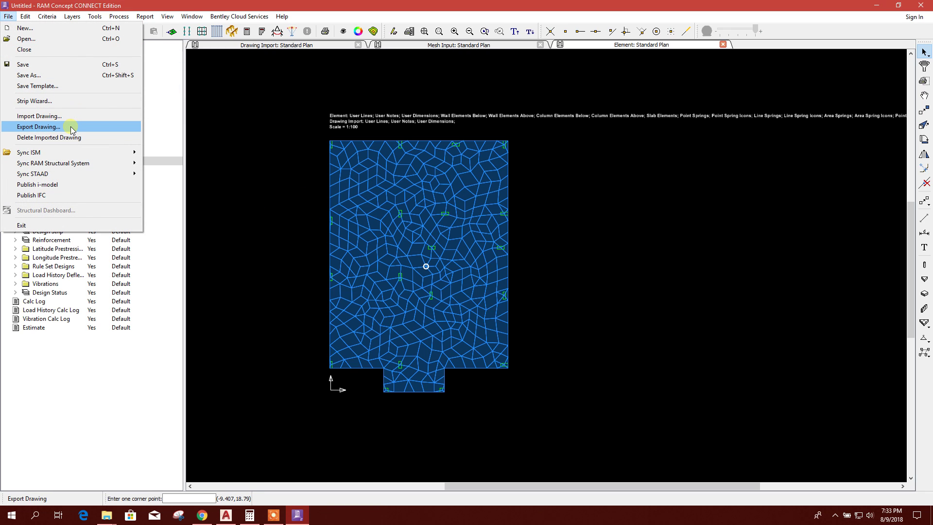
pyautogui.click(71, 126)
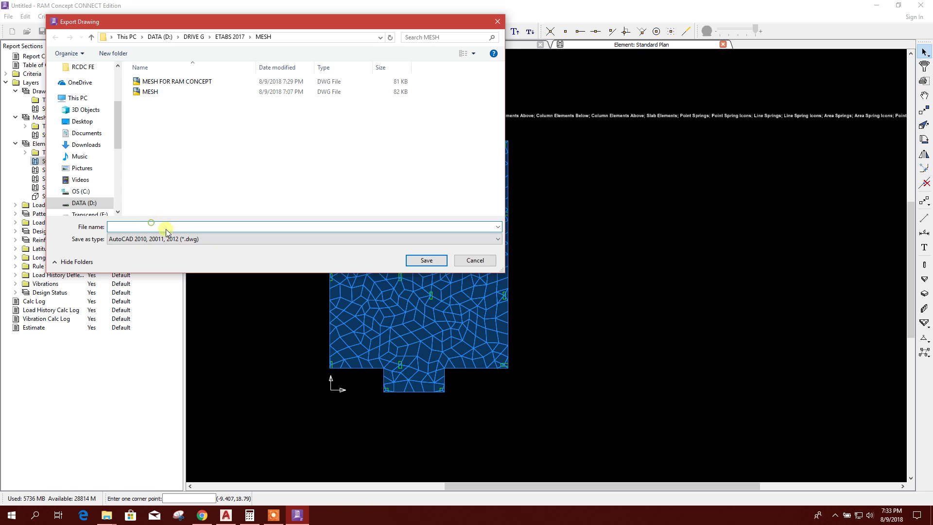
pyautogui.click(165, 239)
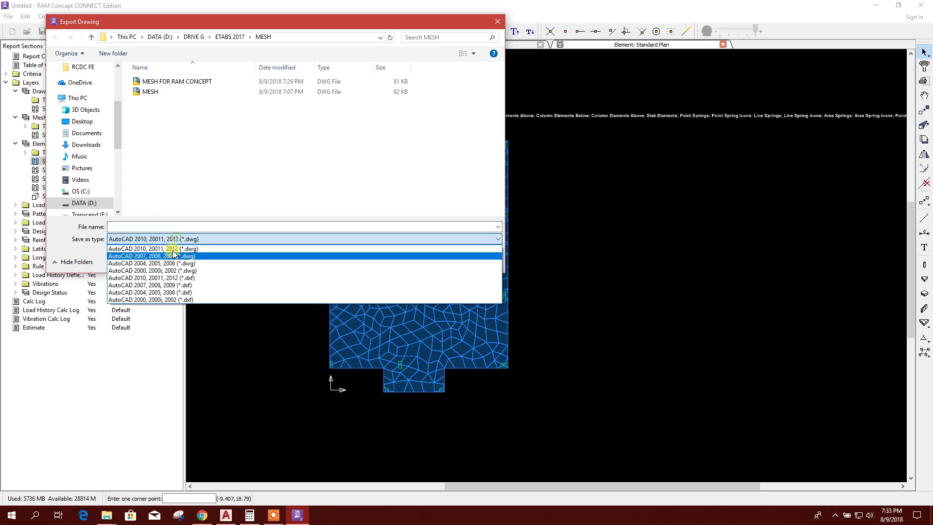
pyautogui.click(153, 285)
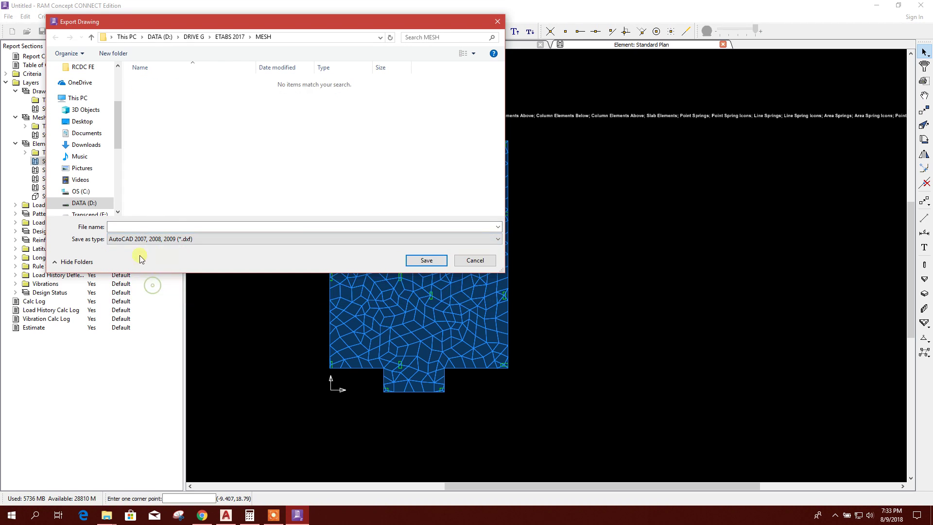
pyautogui.click(136, 227)
pyautogui.write('M')
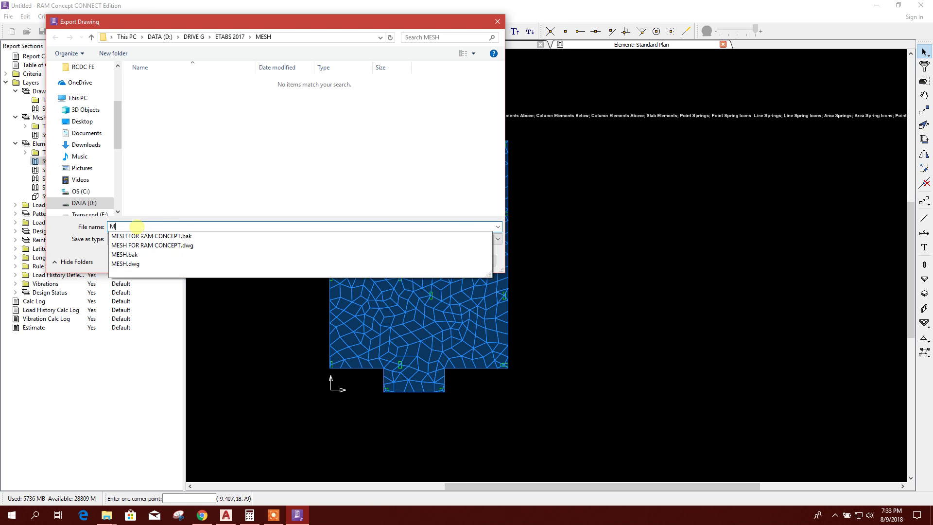
pyautogui.write('ESH FOR ')
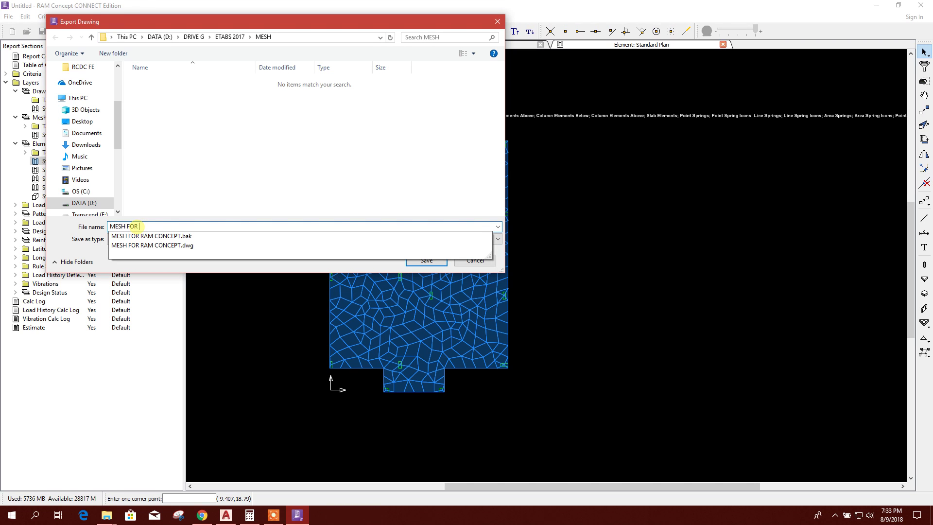
pyautogui.write('ETABS')
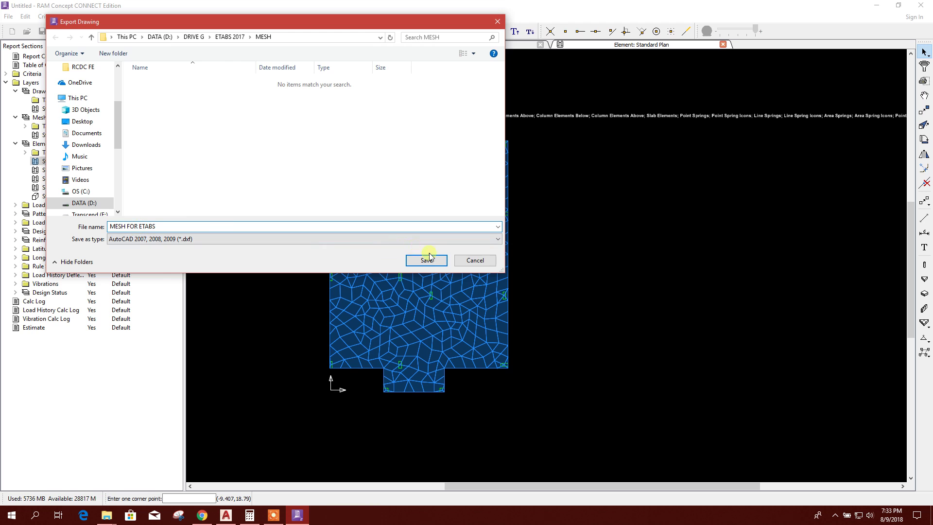
pyautogui.click(426, 260)
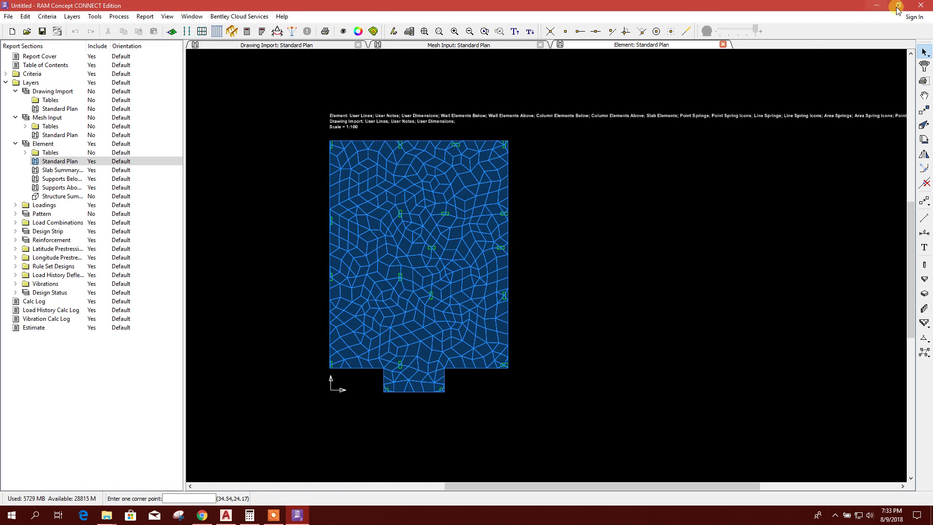
# Minimize RAM Concept and launch ETABS 17 from the desktop
pyautogui.click(870, 7)
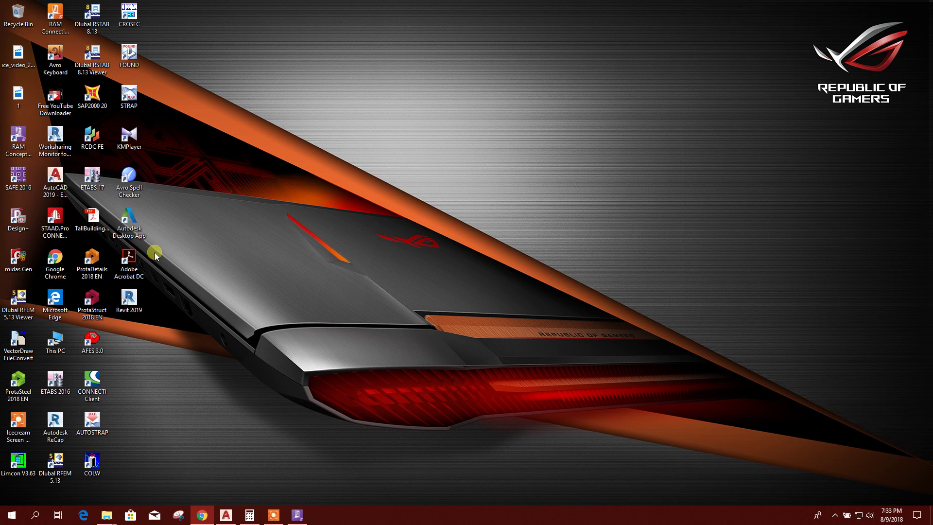
pyautogui.doubleClick(94, 181)
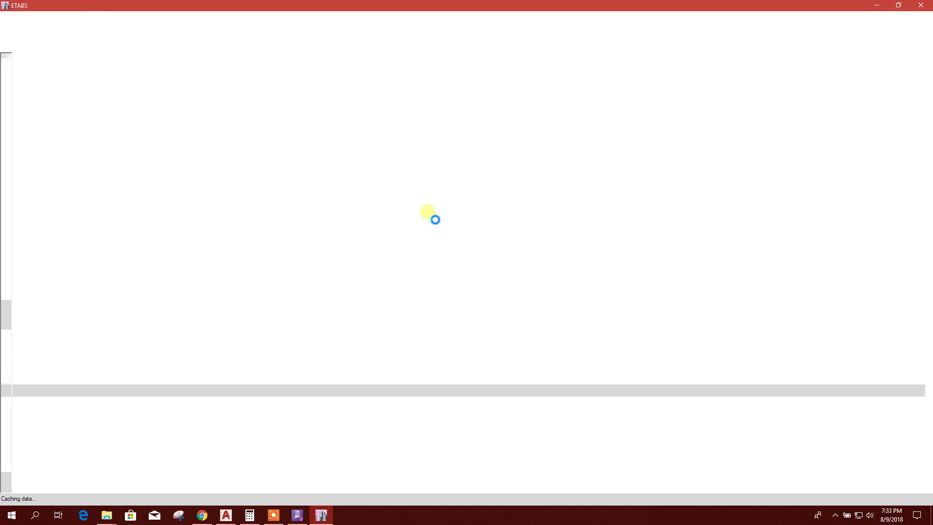
# Switch to AutoCAD 2019 and open the DXF file MESH FOR ETABS from the MESH folder
pyautogui.click(233, 519)
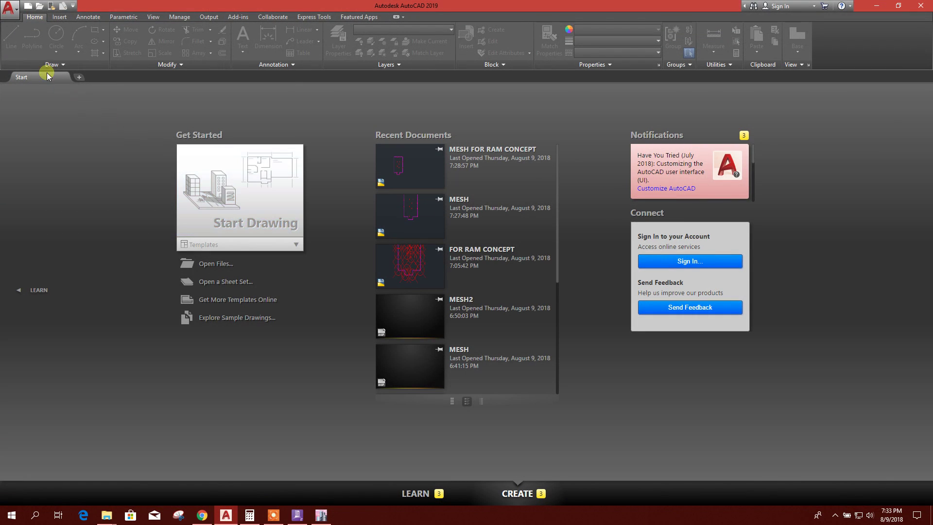
pyautogui.hotkey('ctrl', 'o')
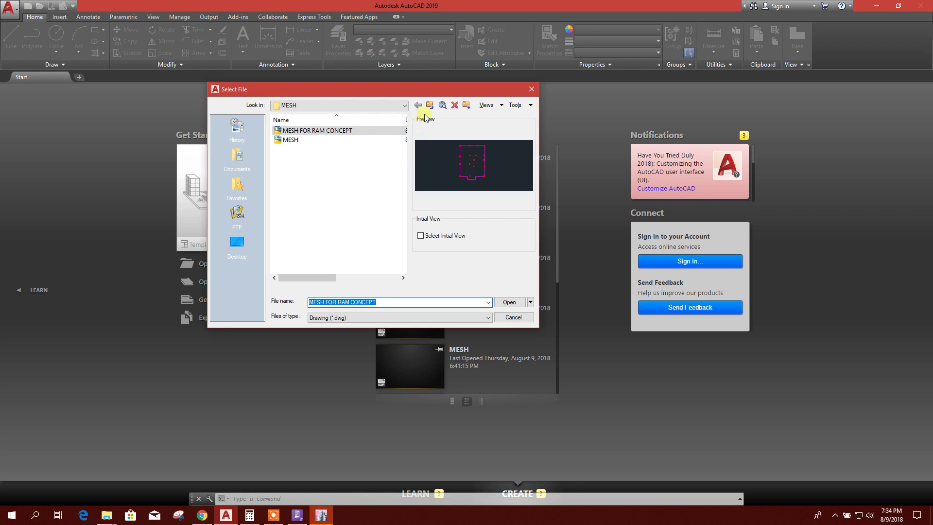
pyautogui.click(340, 154)
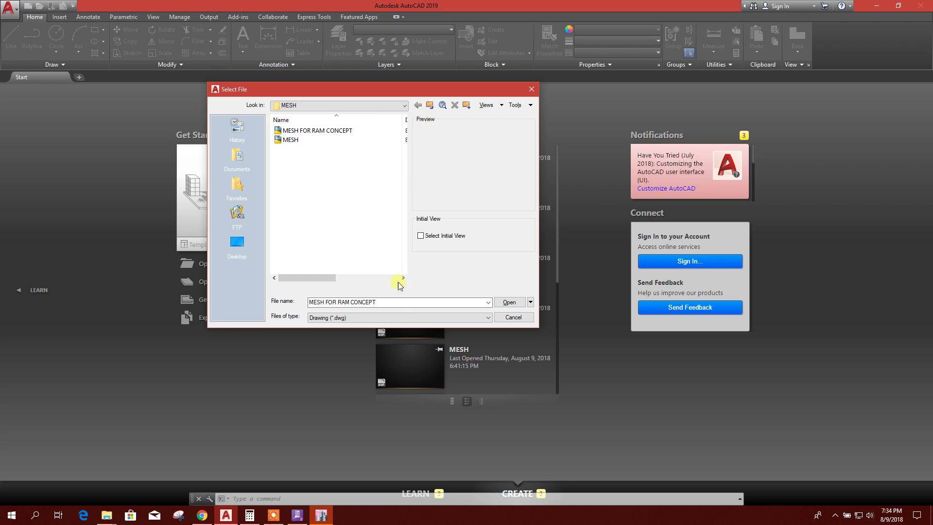
pyautogui.click(400, 317)
pyautogui.click(353, 340)
pyautogui.click(312, 130)
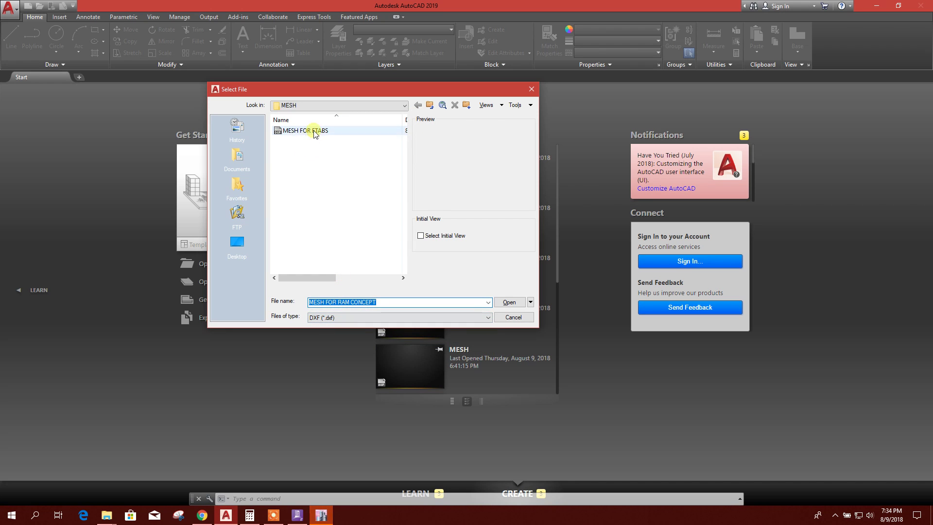
pyautogui.click(507, 302)
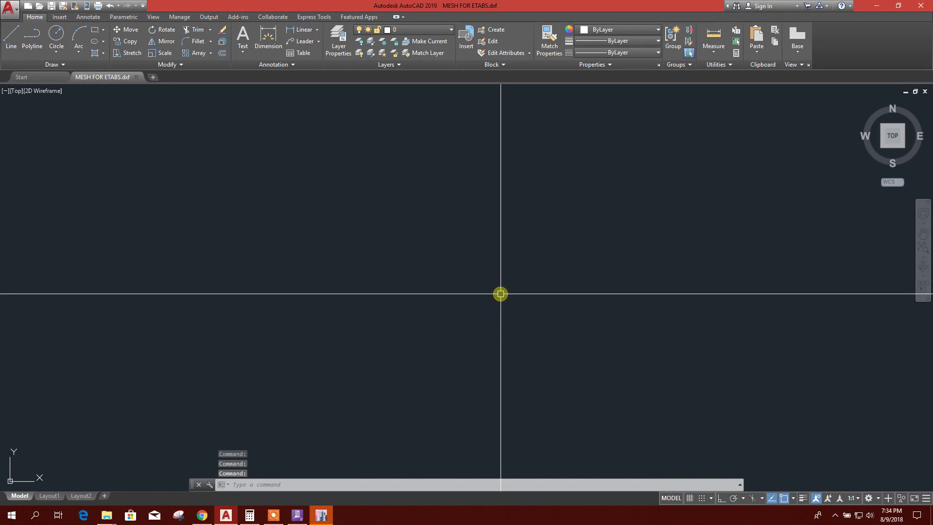
# Erase the small axis symbol near the lower left corner of the slab mesh
pyautogui.scroll(-3, 270, 245)
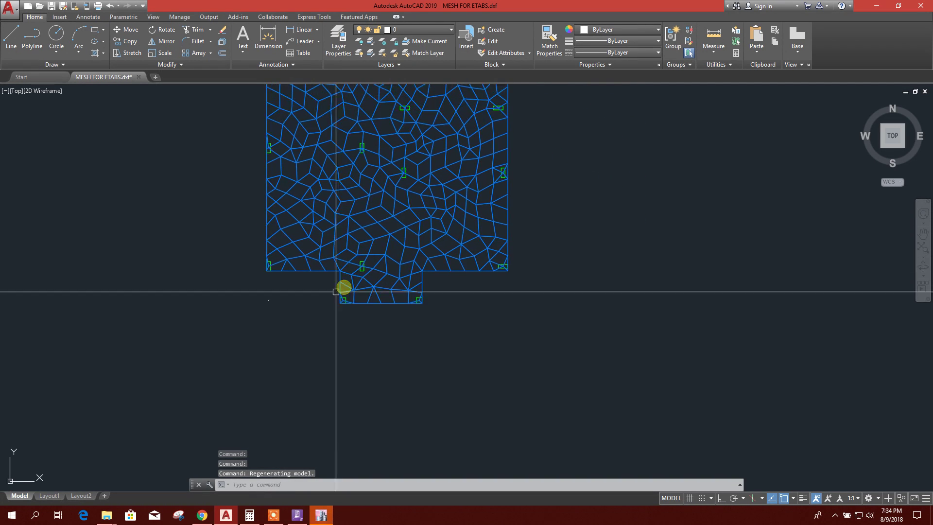
pyautogui.scroll(3, 291, 284)
pyautogui.click(231, 284)
pyautogui.click(250, 298)
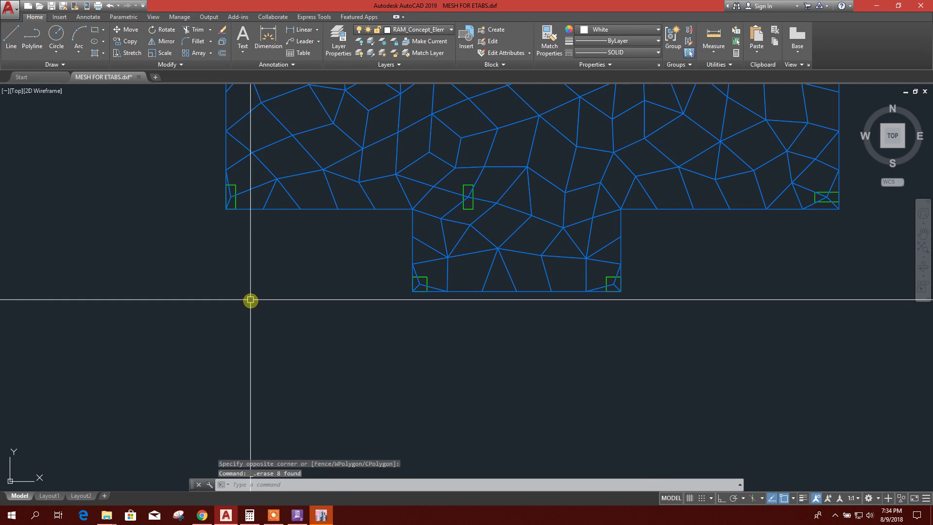
pyautogui.press('Delete')
# Erase the layer and scale note text above the slab mesh
pyautogui.scroll(-10, 313, 277)
pyautogui.scroll(8, 305, 261)
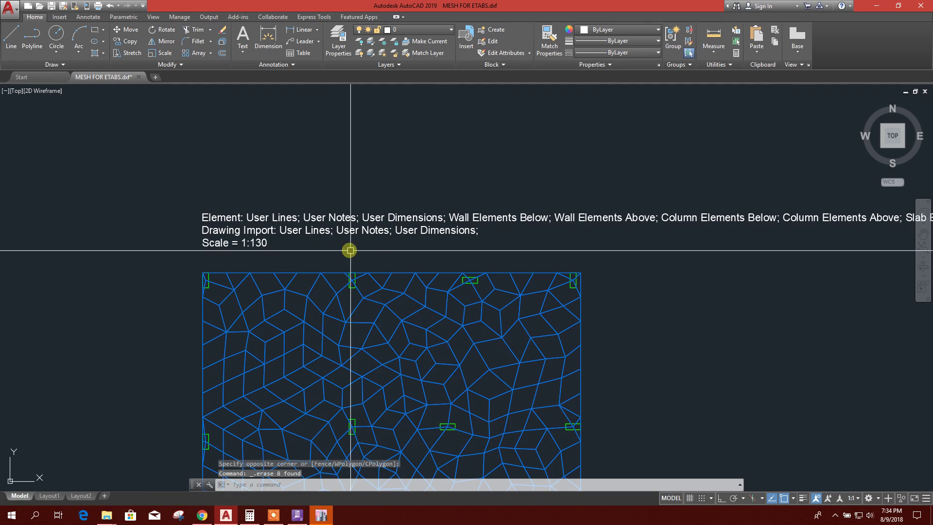
pyautogui.click(253, 175)
pyautogui.press('Delete')
pyautogui.scroll(-6, 294, 188)
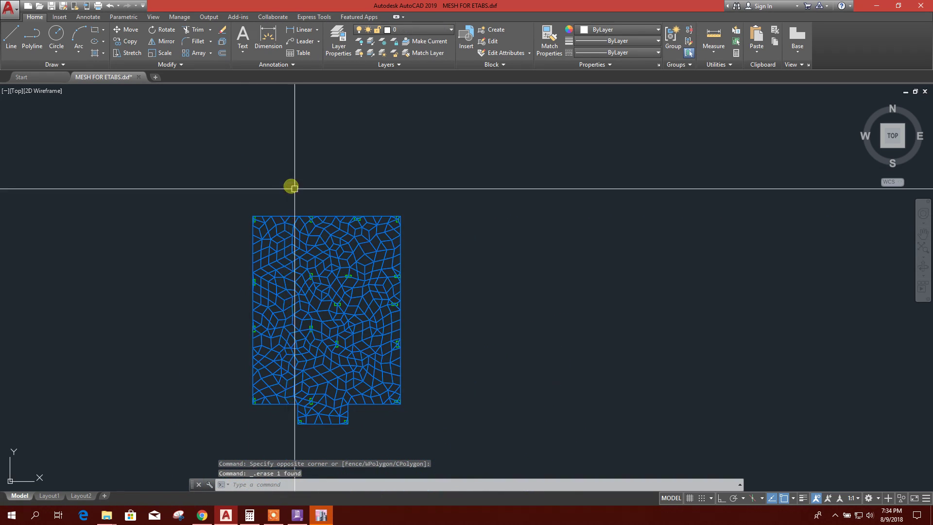
# Place a vertical linear dimension between the mesh points at the upper and lower left corner columns and read its value
pyautogui.scroll(6, 411, 293)
pyautogui.click(302, 30)
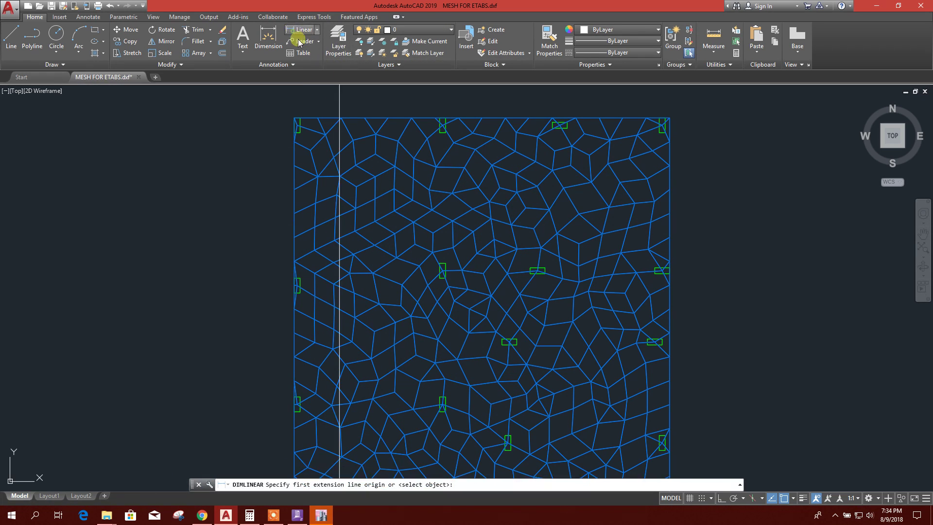
pyautogui.scroll(6, 296, 128)
pyautogui.click(298, 156)
pyautogui.scroll(-5, 254, 140)
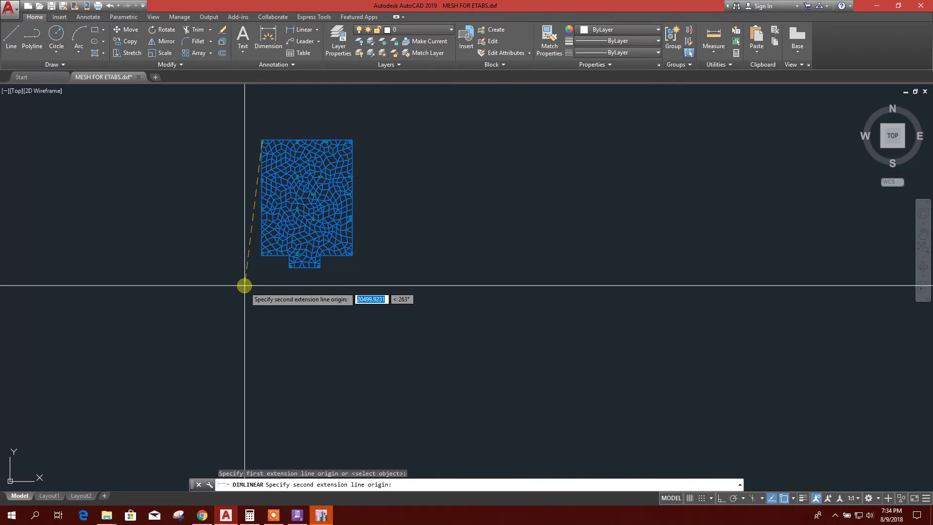
pyautogui.scroll(5, 271, 298)
pyautogui.click(301, 287)
pyautogui.scroll(-5, 271, 286)
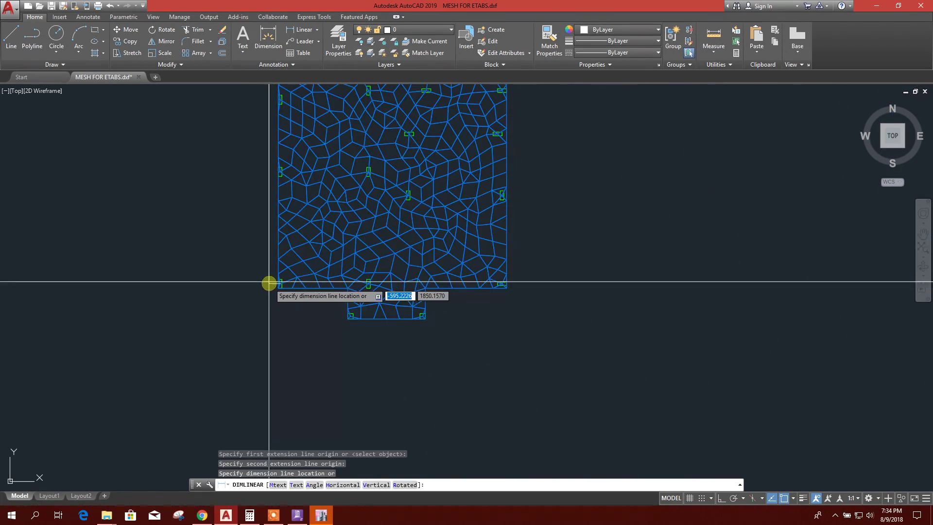
pyautogui.scroll(9, 289, 265)
pyautogui.scroll(2, 283, 250)
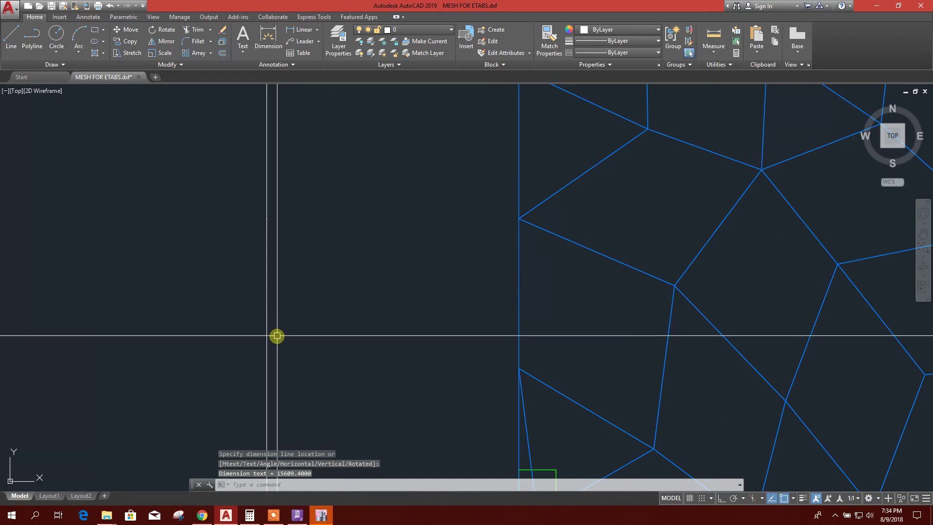
pyautogui.scroll(10, 268, 220)
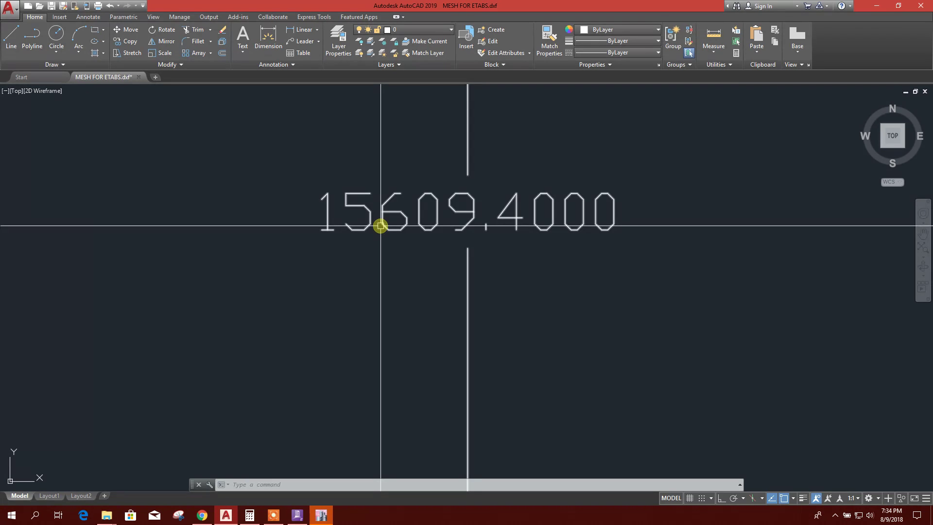
pyautogui.scroll(-2, 405, 237)
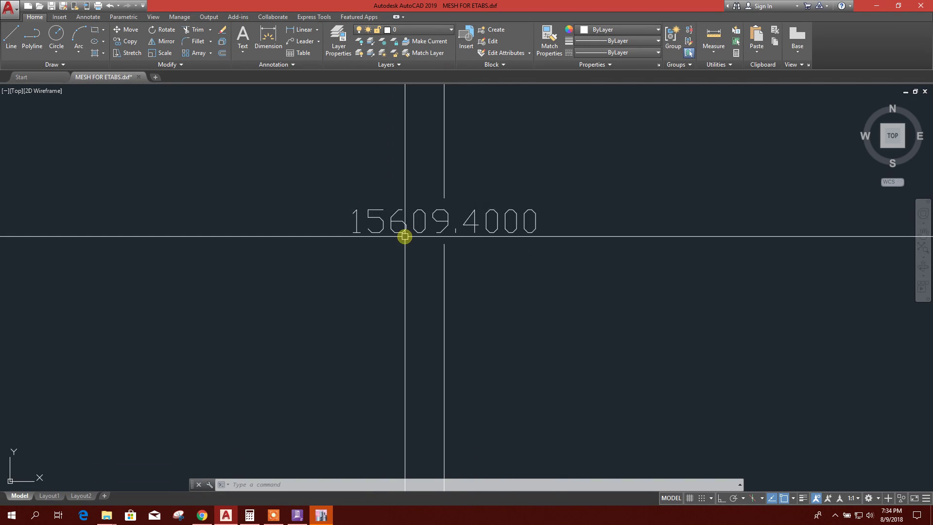
pyautogui.scroll(2, 385, 233)
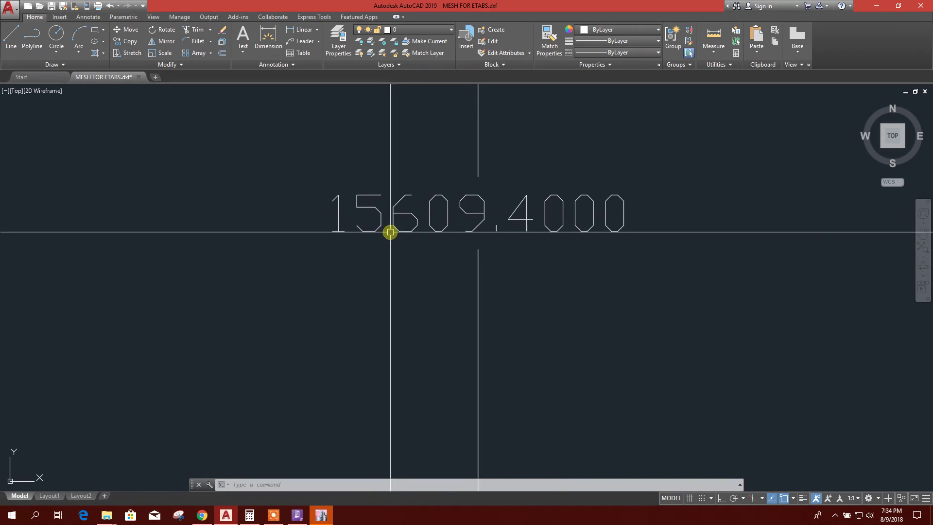
# Erase the vertical linear dimension beside the mesh's left edge
pyautogui.scroll(-3, 377, 238)
pyautogui.scroll(-8, 376, 239)
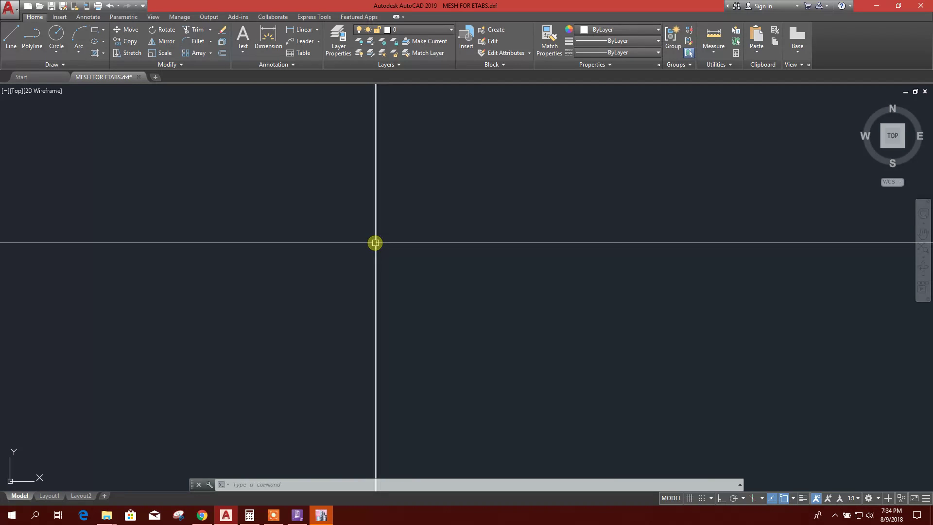
pyautogui.moveTo(385, 376); pyautogui.dragTo(342, 334)
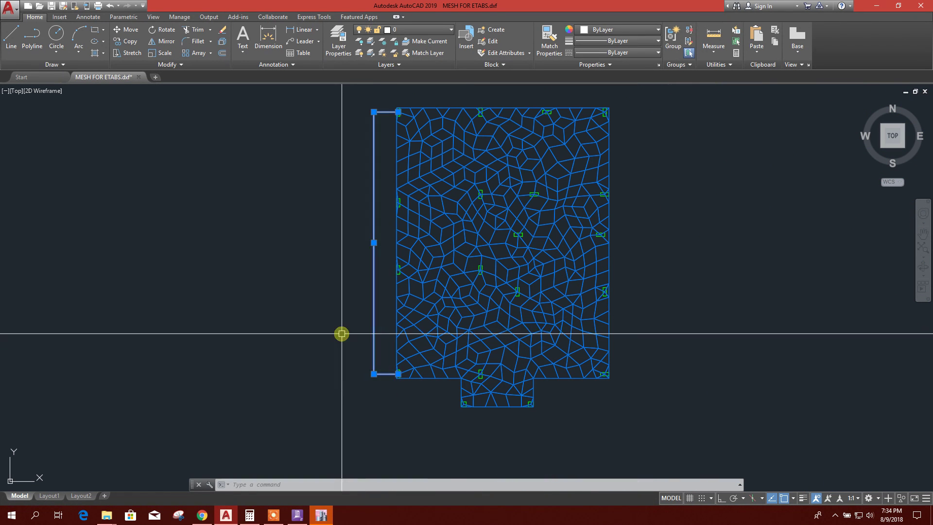
pyautogui.press('Delete')
pyautogui.scroll(-3, 301, 272)
pyautogui.click(496, 376)
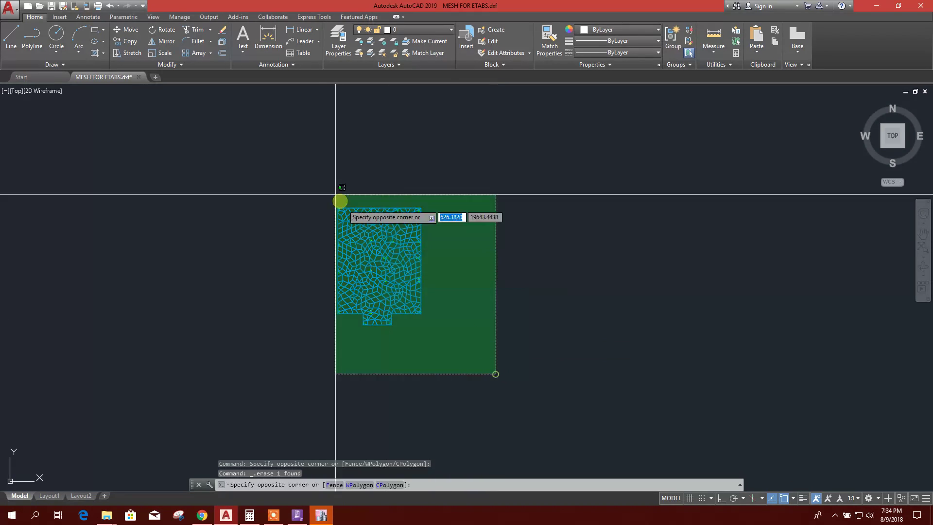
pyautogui.click(337, 203)
pyautogui.click(335, 191)
pyautogui.click(493, 348)
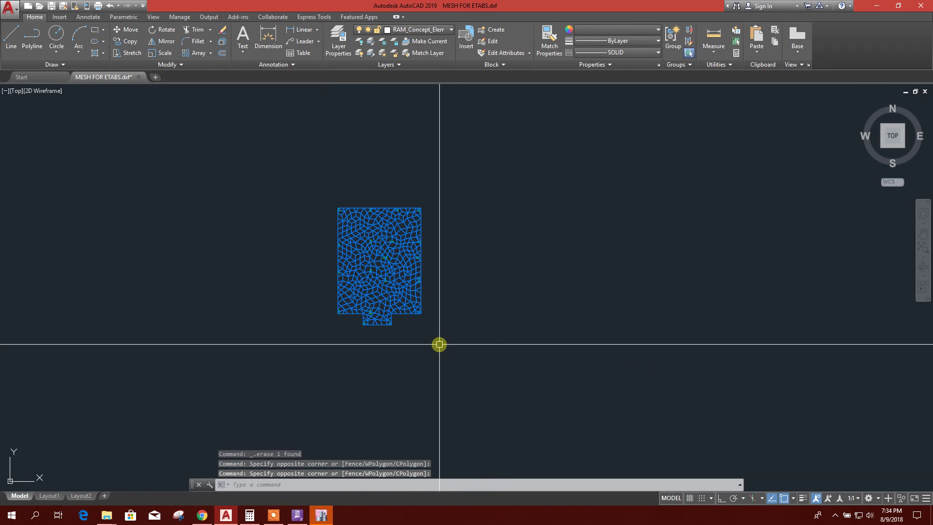
pyautogui.write('s')
pyautogui.press('Escape')
# Draw a horizontal reference line from 0,0 out past the mesh's left side with ortho mode turned on
pyautogui.click(11, 36)
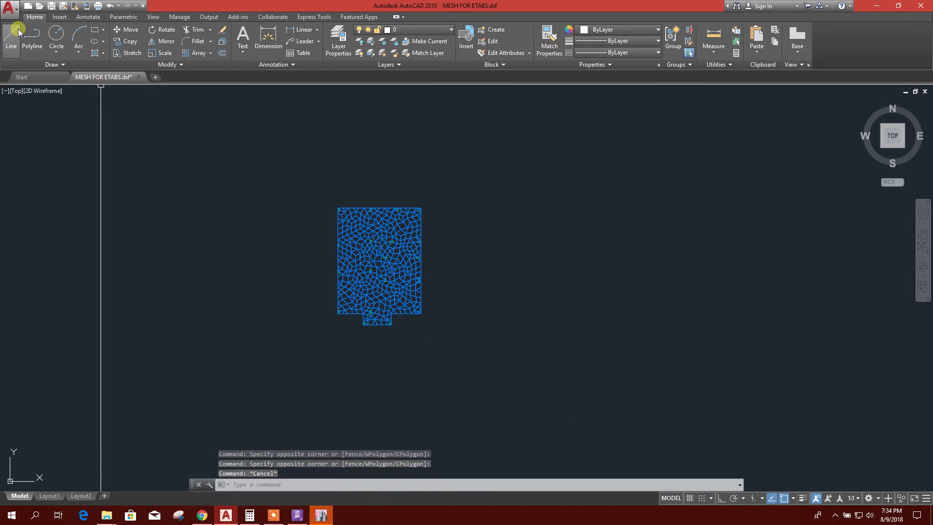
pyautogui.scroll(6, 334, 323)
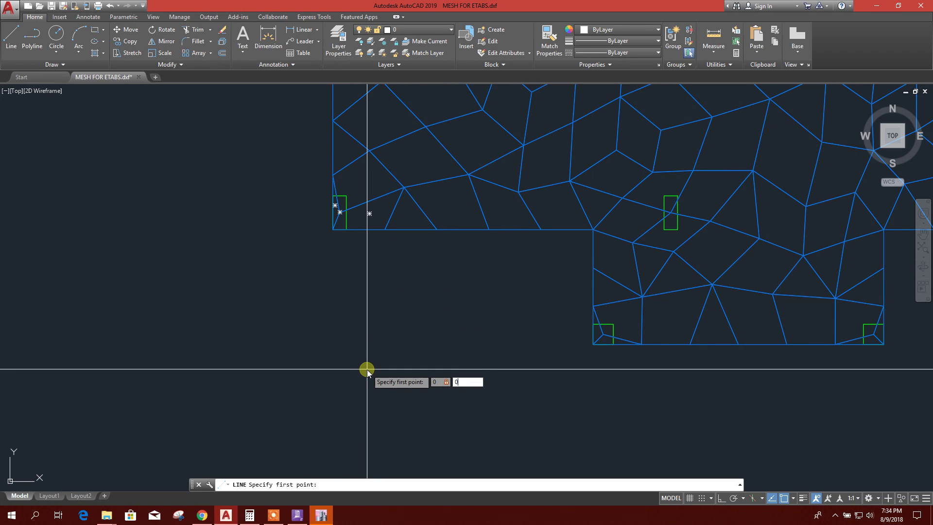
pyautogui.write('0,0')
pyautogui.press('Return')
pyautogui.scroll(-5, 121, 329)
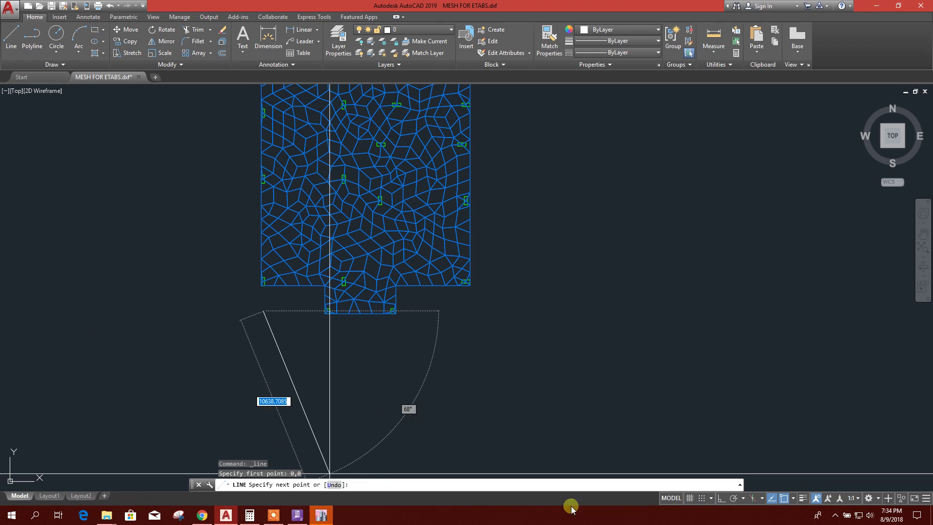
pyautogui.click(725, 499)
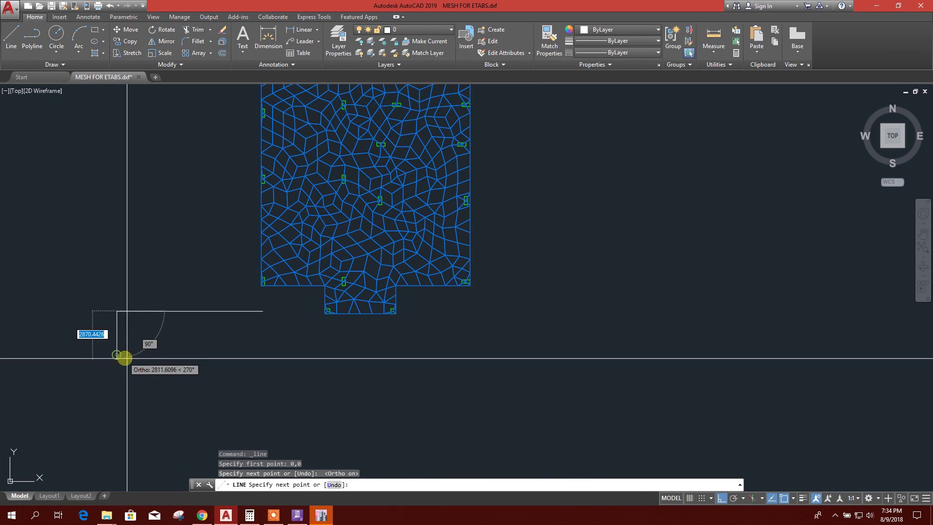
pyautogui.press('Escape')
# Scale the whole slab mesh by 0.001 about the reference line's endpoint at the origin
pyautogui.scroll(-2, 262, 389)
pyautogui.scroll(-2, 262, 389)
pyautogui.click(404, 402)
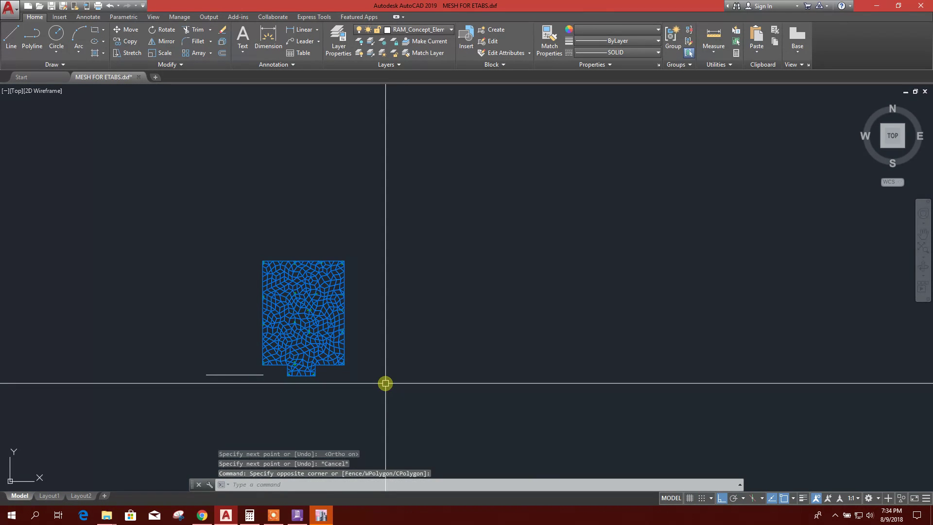
pyautogui.write('SC')
pyautogui.press('Return')
pyautogui.click(263, 375)
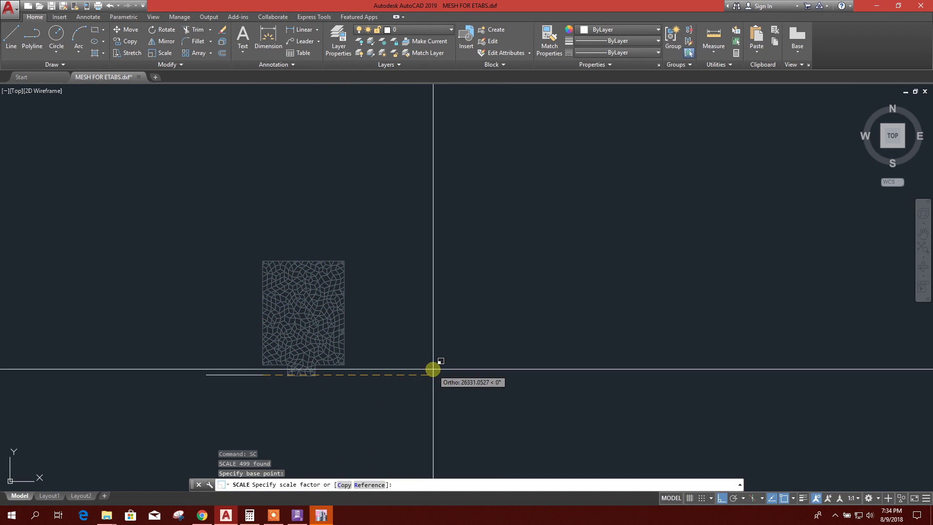
pyautogui.write('0.001')
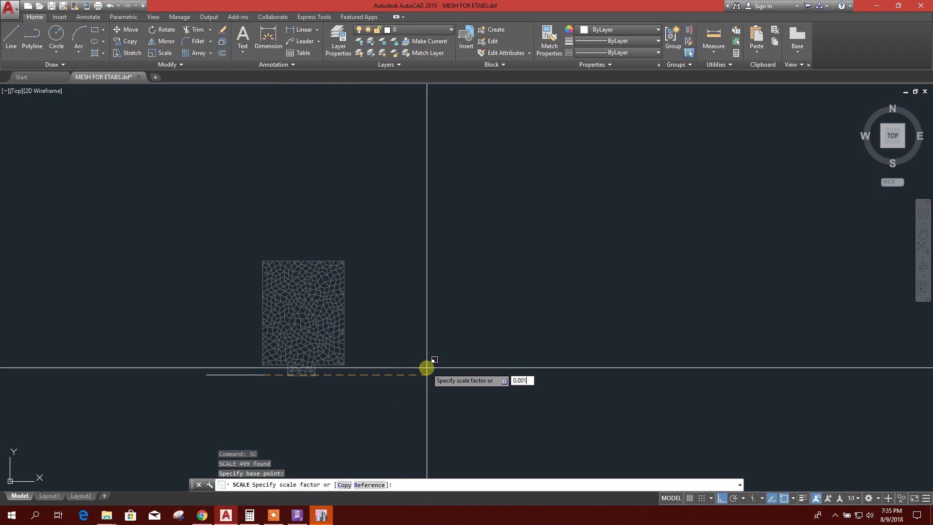
pyautogui.press('Return')
# Erase the horizontal reference line near the origin
pyautogui.scroll(6, 223, 381)
pyautogui.click(275, 385)
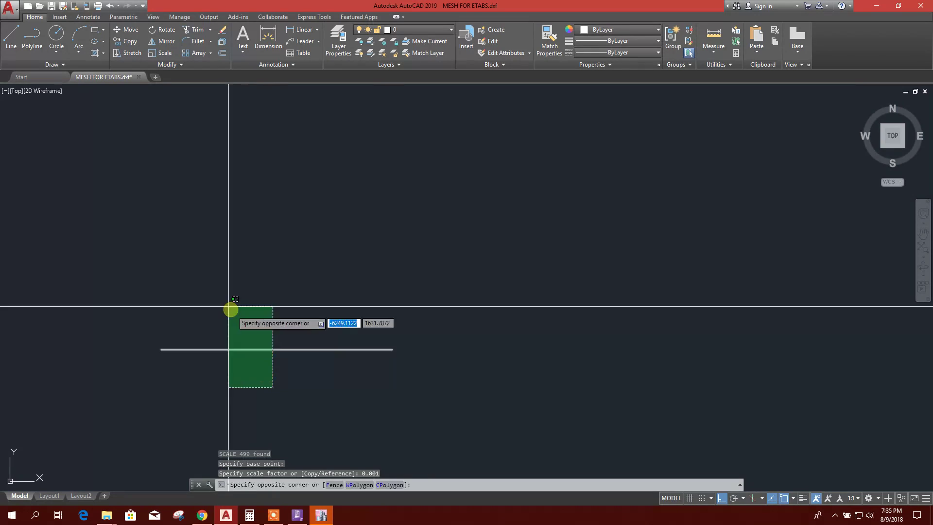
pyautogui.click(229, 309)
pyautogui.press('Delete')
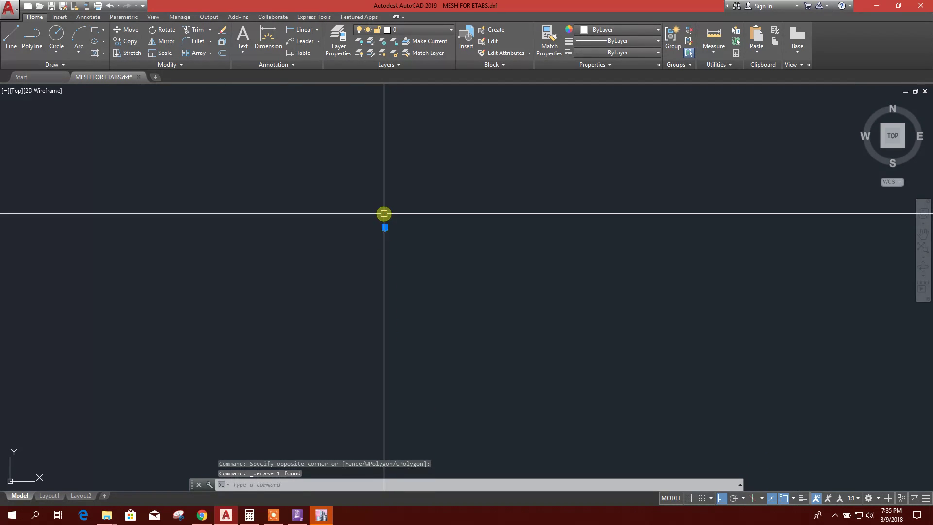
# Check the scaled mesh with a vertical linear dimension between the mesh points at the upper and lower left corner columns
pyautogui.scroll(-3, 388, 246)
pyautogui.scroll(2, 423, 244)
pyautogui.scroll(-2, 427, 270)
pyautogui.scroll(2, 398, 273)
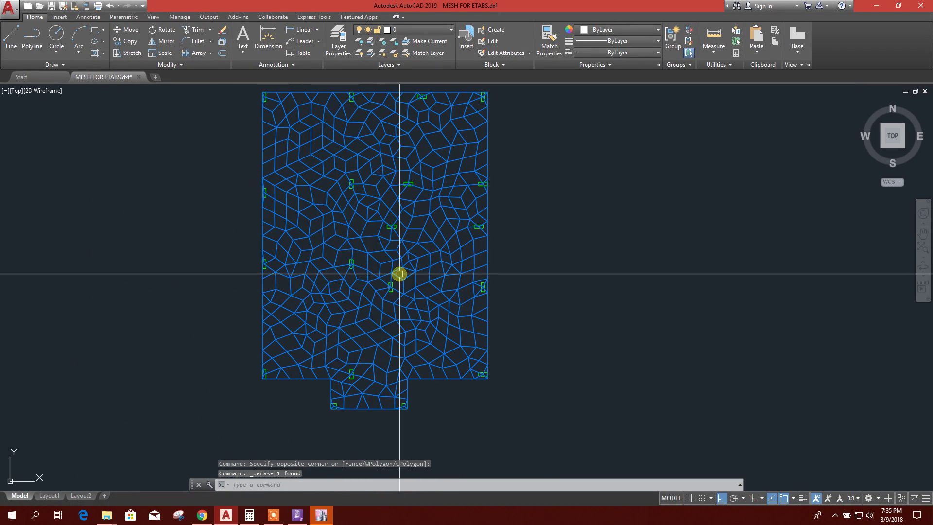
pyautogui.click(292, 30)
pyautogui.scroll(5, 267, 98)
pyautogui.moveTo(267, 98); pyautogui.dragTo(254, 133, button='middle')
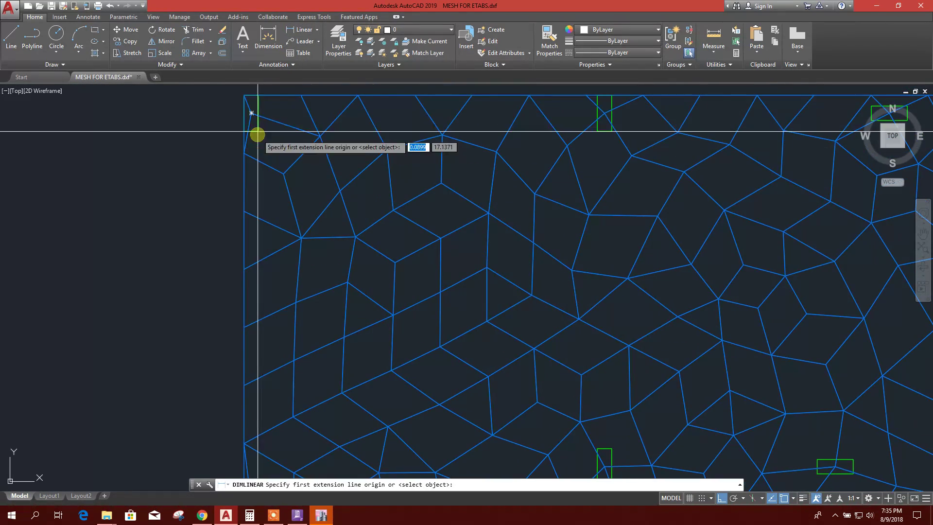
pyautogui.click(252, 115)
pyautogui.scroll(-5, 257, 122)
pyautogui.scroll(2, 277, 443)
pyautogui.scroll(4, 267, 327)
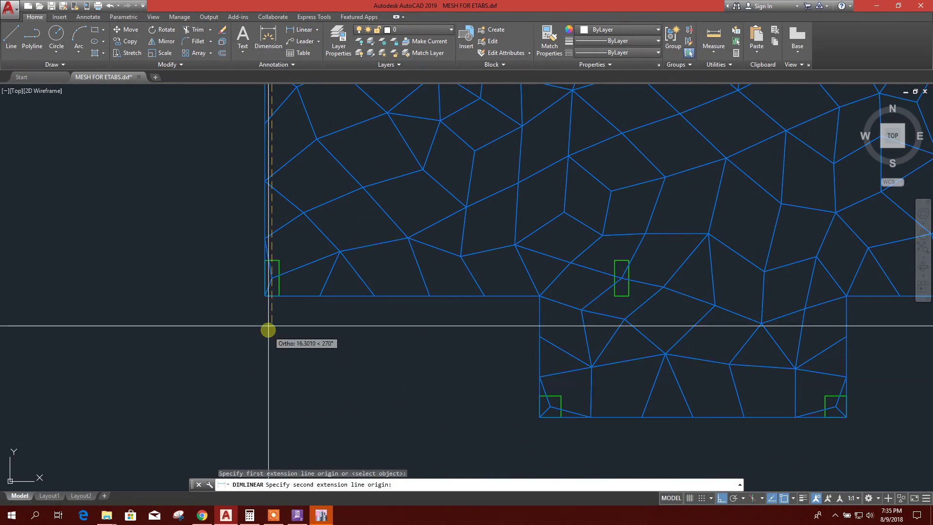
pyautogui.click(271, 276)
pyautogui.scroll(-6, 271, 318)
pyautogui.click(244, 217)
pyautogui.scroll(6, 249, 197)
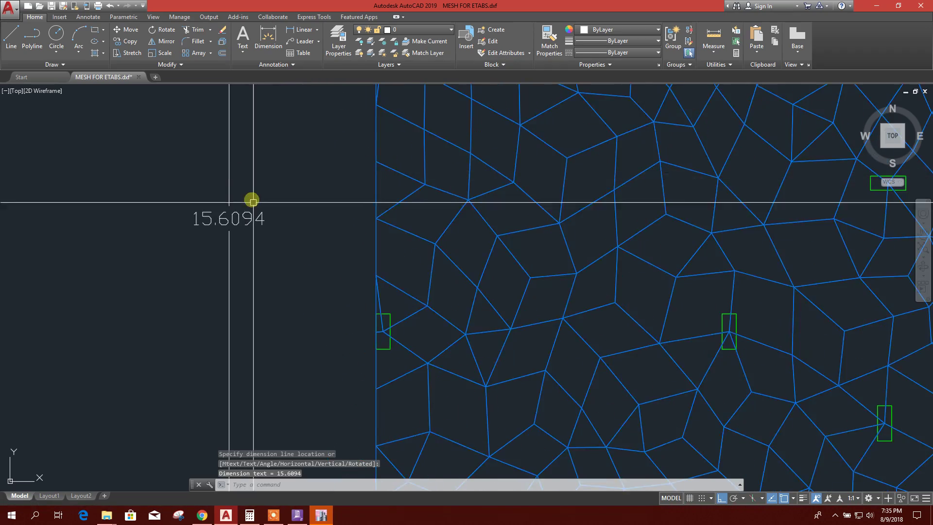
# Erase the vertical check dimension left of the scaled mesh
pyautogui.scroll(-4, 253, 236)
pyautogui.click(271, 260)
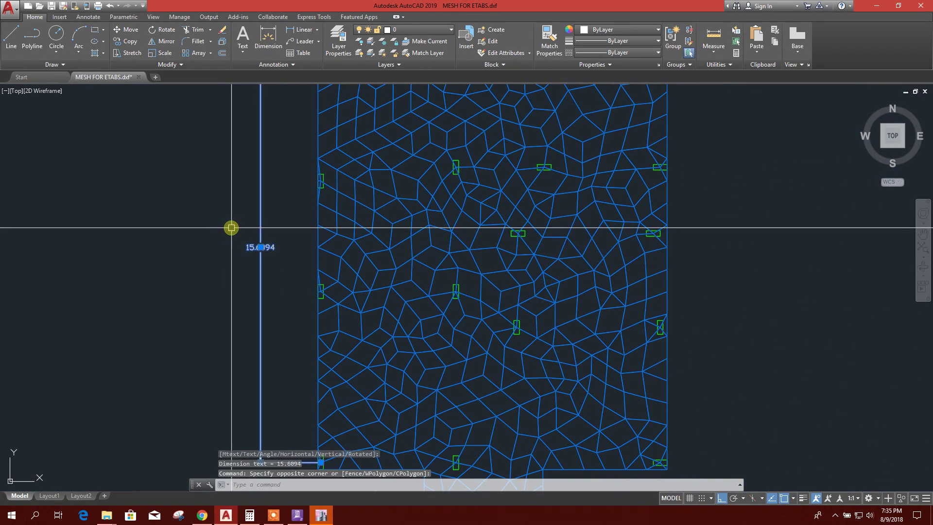
pyautogui.click(232, 228)
pyautogui.press('Delete')
# Check which layer a green column outline and the blue mesh elements around it are assigned to
pyautogui.scroll(-4, 312, 250)
pyautogui.scroll(8, 325, 229)
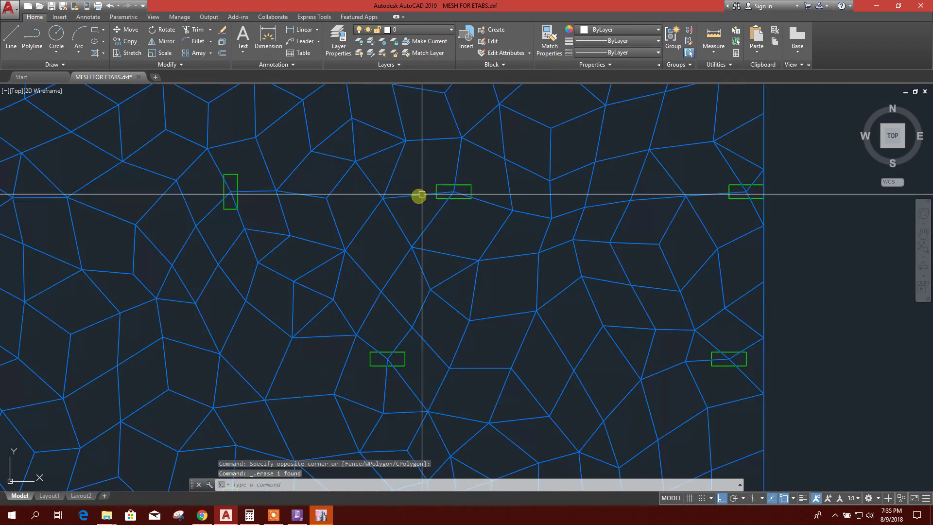
pyautogui.click(437, 188)
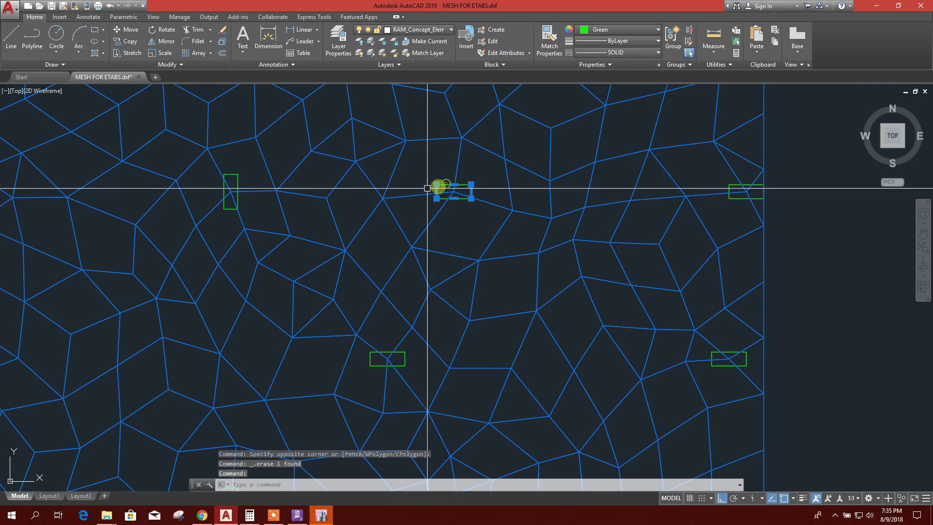
pyautogui.click(71, 18)
pyautogui.click(35, 17)
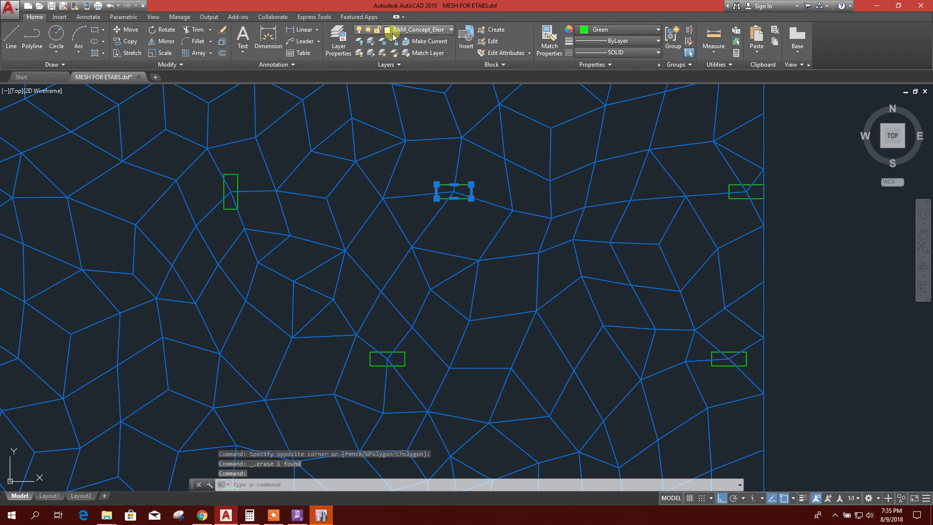
pyautogui.click(442, 31)
pyautogui.press('Escape')
pyautogui.click(449, 227)
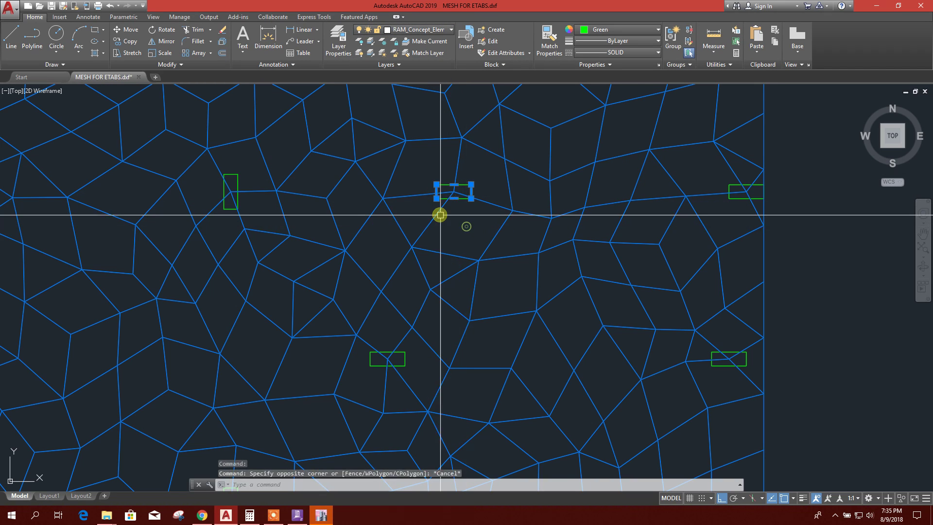
pyautogui.click(433, 217)
pyautogui.click(430, 32)
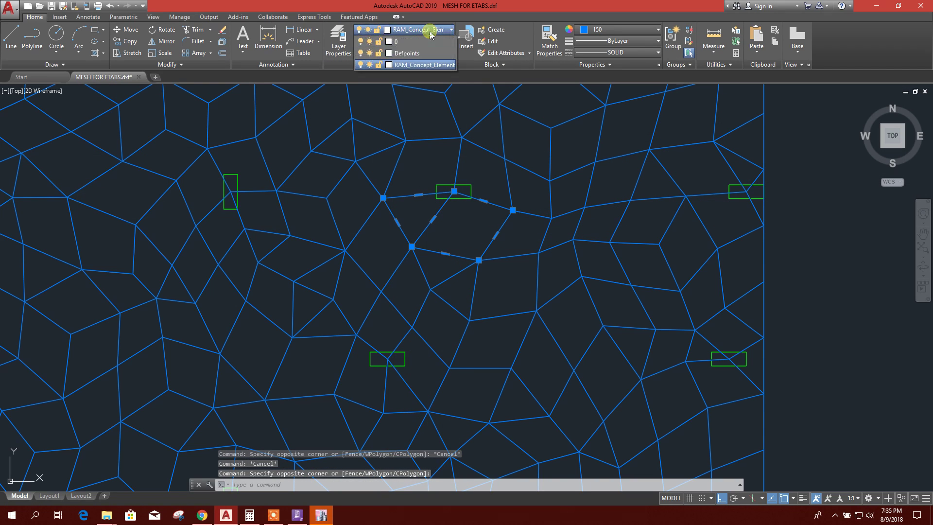
pyautogui.click(436, 64)
pyautogui.press('Escape')
pyautogui.scroll(-5, 444, 235)
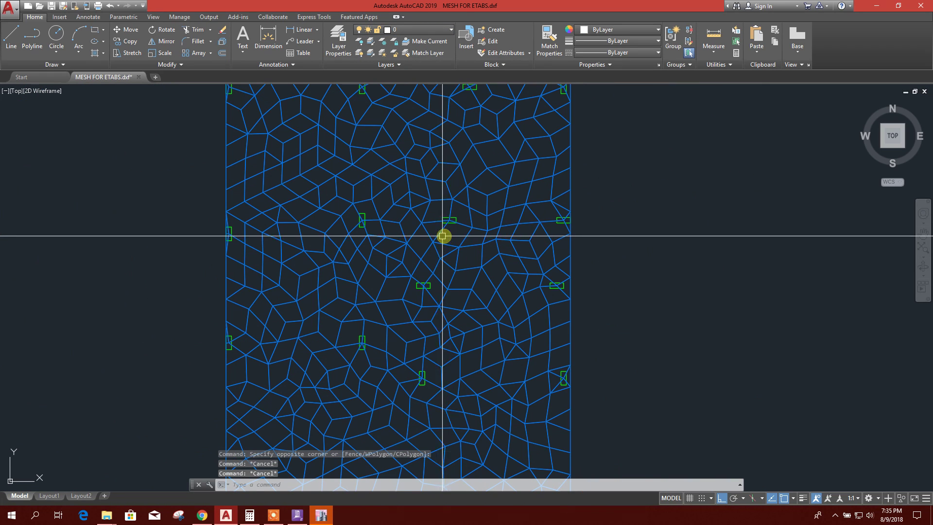
pyautogui.scroll(5, 358, 211)
pyautogui.scroll(-8, 394, 211)
# Create a new layer named COLUMN and set its colour to red
pyautogui.click(339, 41)
pyautogui.click(71, 84)
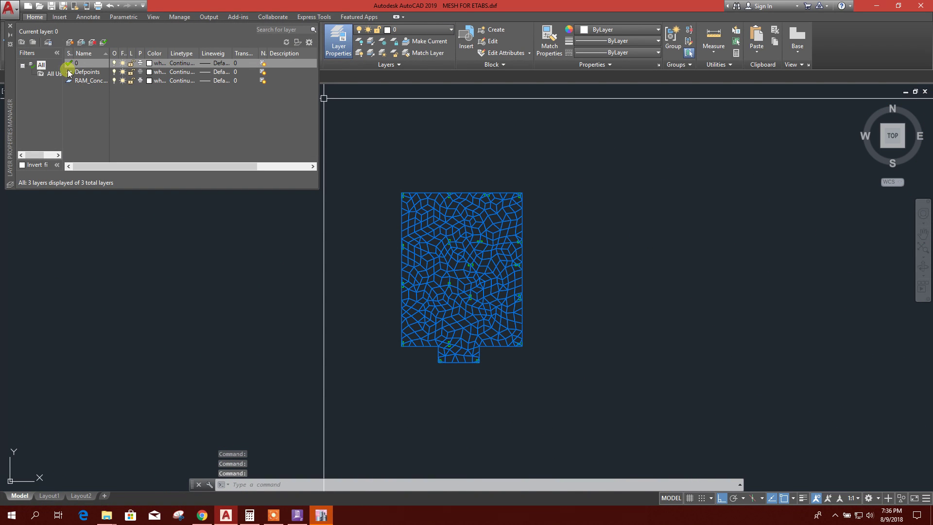
pyautogui.click(69, 42)
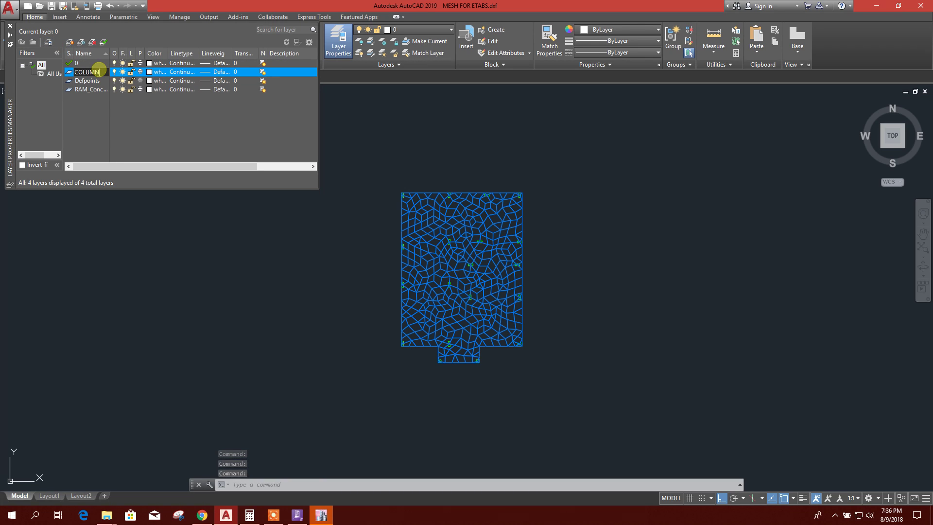
pyautogui.click(153, 72)
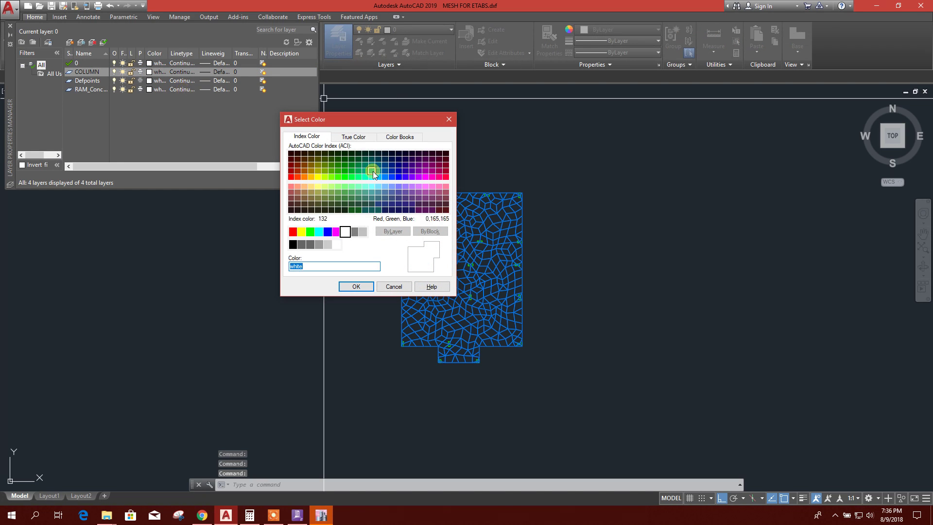
pyautogui.click(293, 232)
pyautogui.click(358, 287)
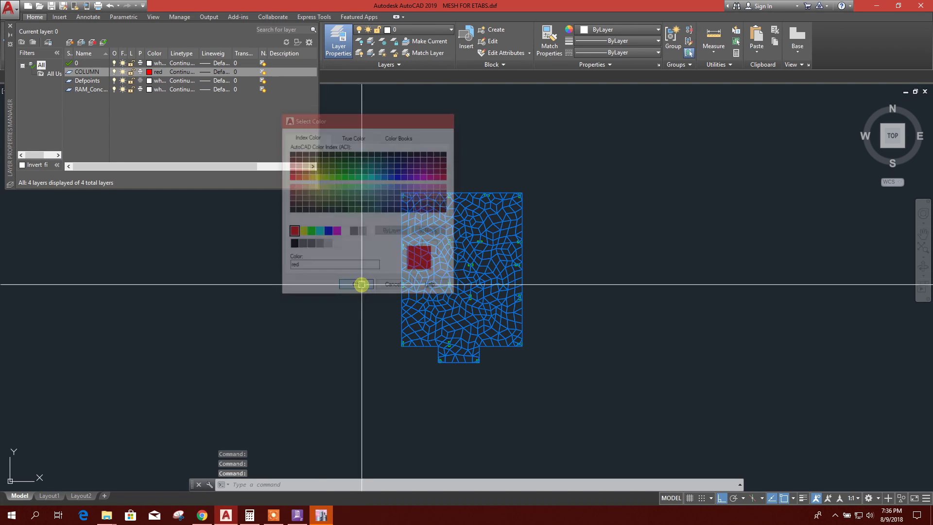
pyautogui.click(10, 27)
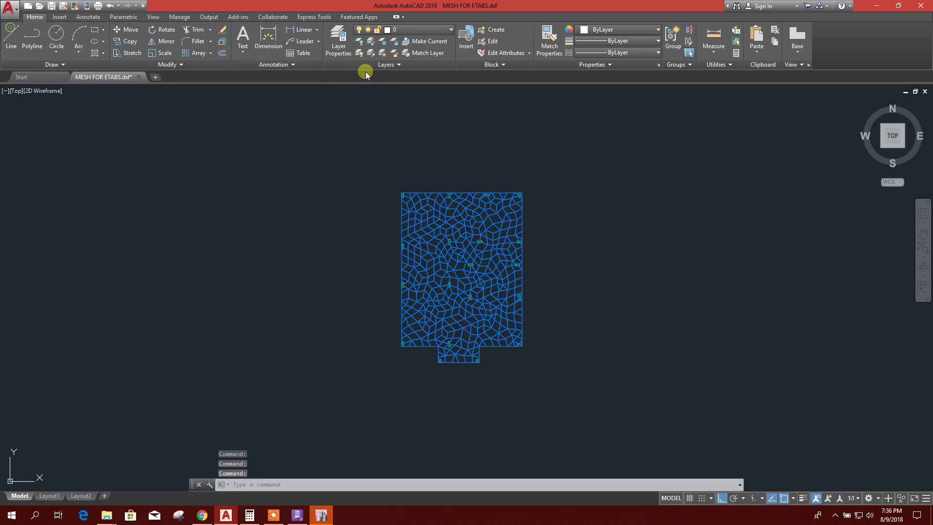
# Assign the green column outlines to the COLUMN layer
pyautogui.hotkey('ctrl', 'a')
pyautogui.click(451, 29)
pyautogui.click(416, 57)
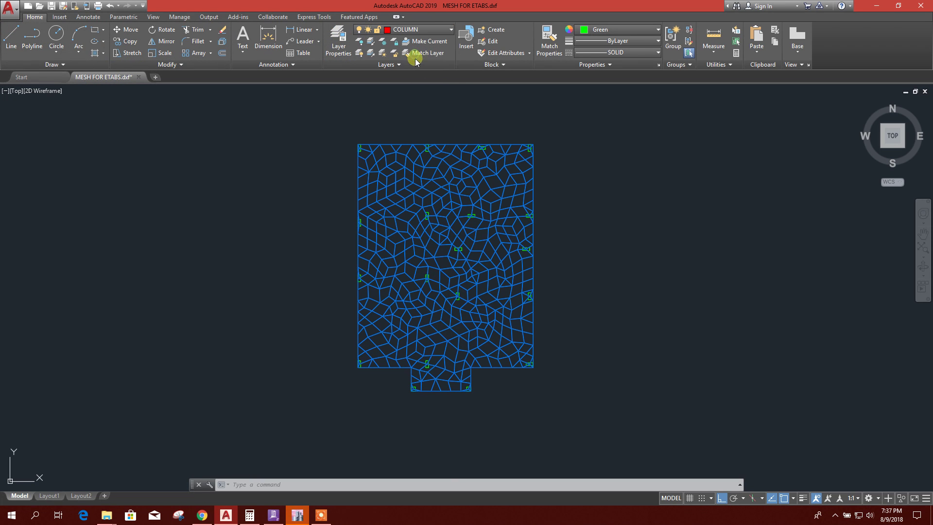
# Set the colour of the selected column outlines to ByLayer and clear the selection
pyautogui.scroll(6, 486, 183)
pyautogui.click(617, 29)
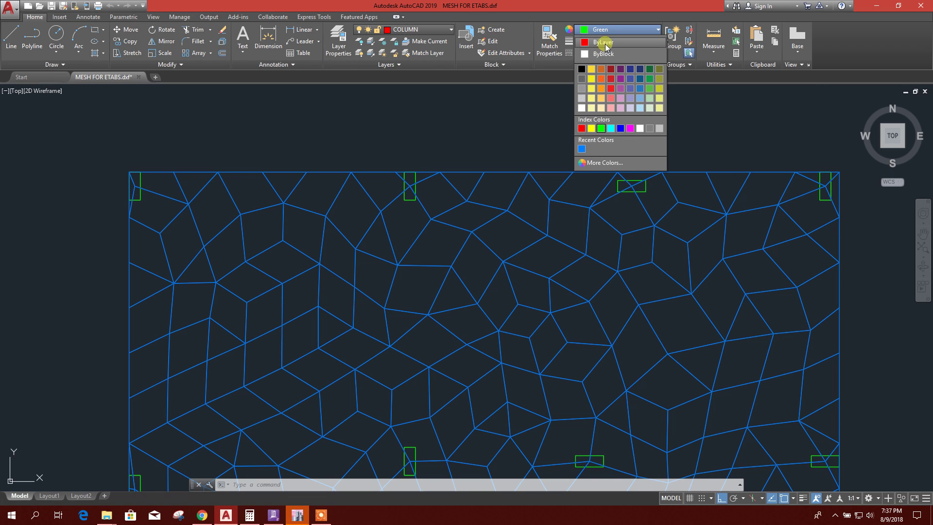
pyautogui.click(603, 42)
pyautogui.scroll(-4, 448, 180)
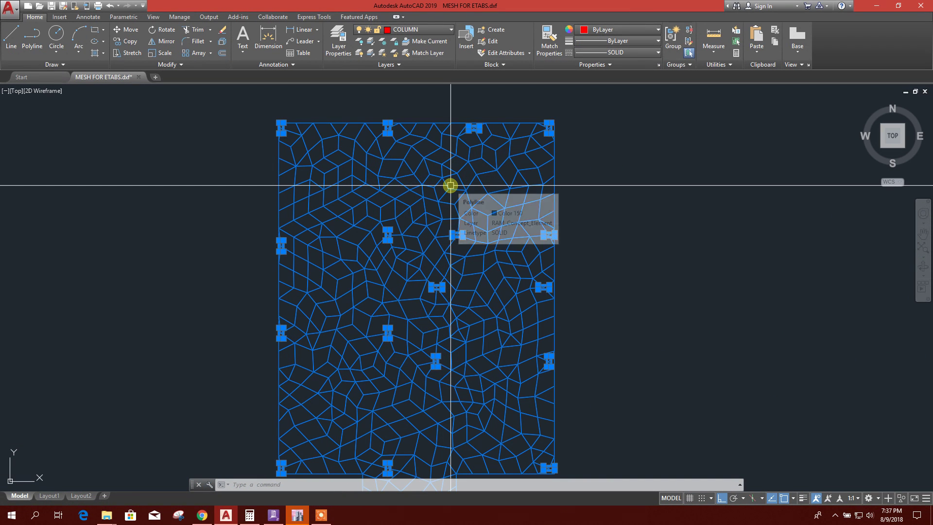
pyautogui.press('Escape')
pyautogui.scroll(-2, 430, 187)
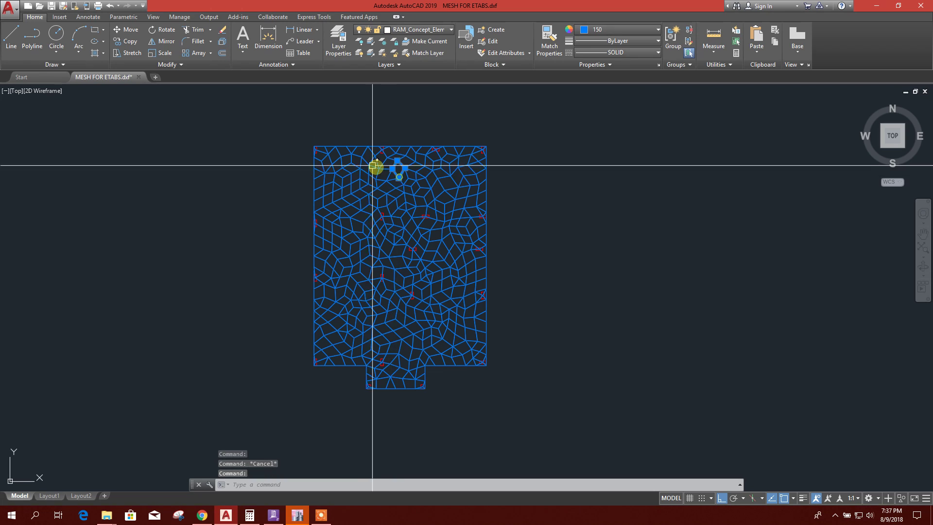
pyautogui.press('Escape')
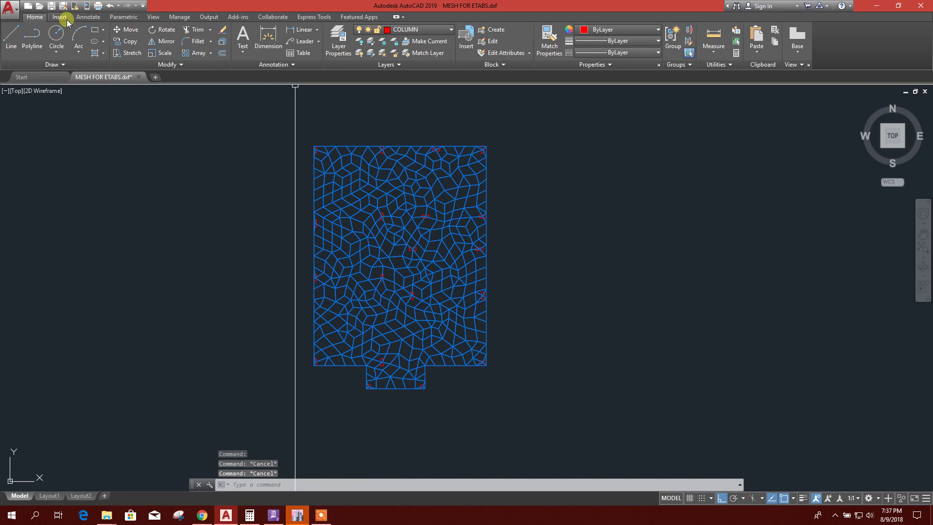
# Rename the RAM_Concept_Element layer to SLAB
pyautogui.click(339, 36)
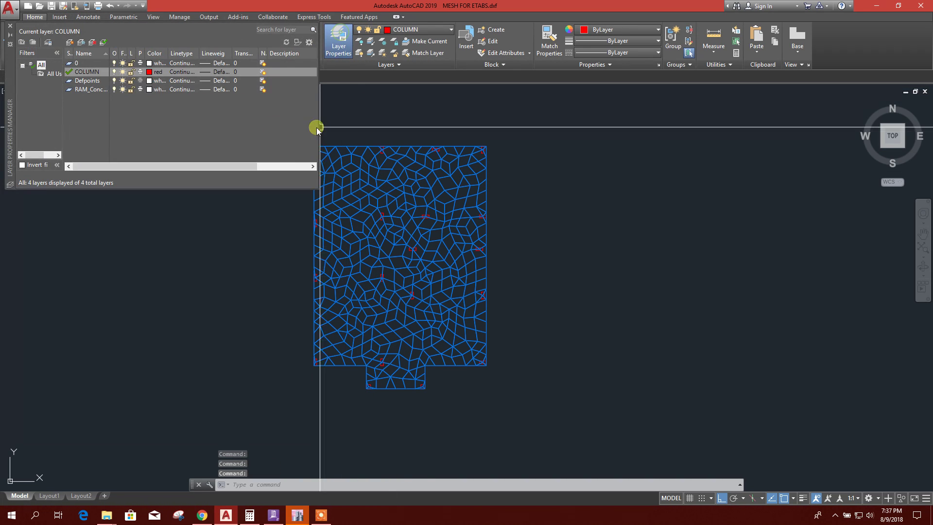
pyautogui.click(94, 90)
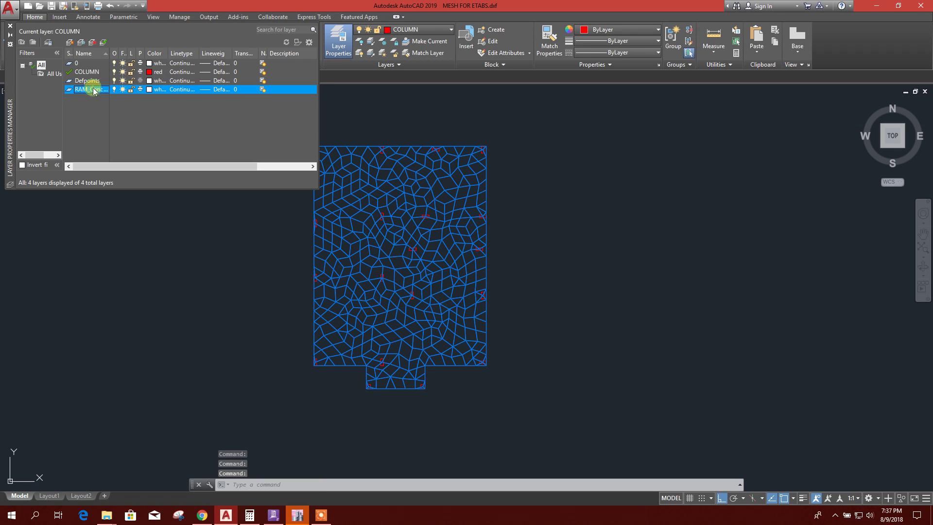
pyautogui.rightClick(94, 90)
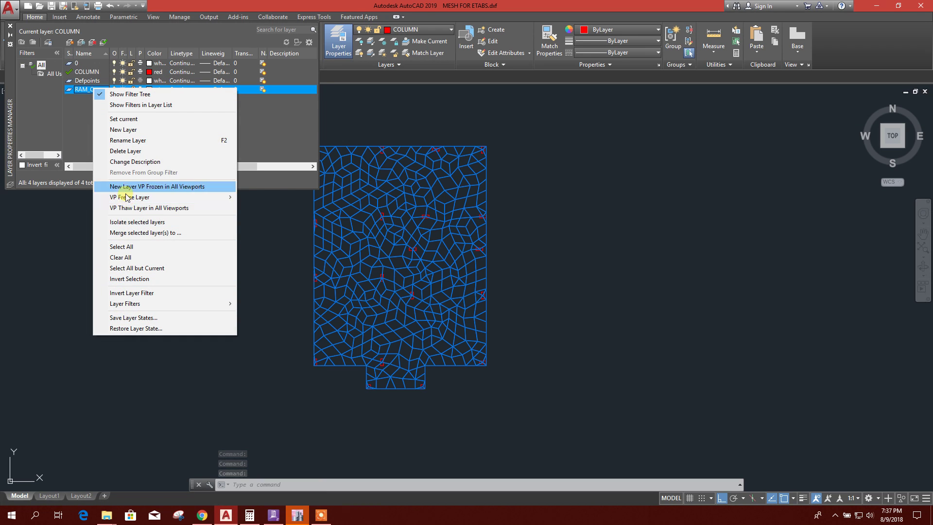
pyautogui.click(127, 140)
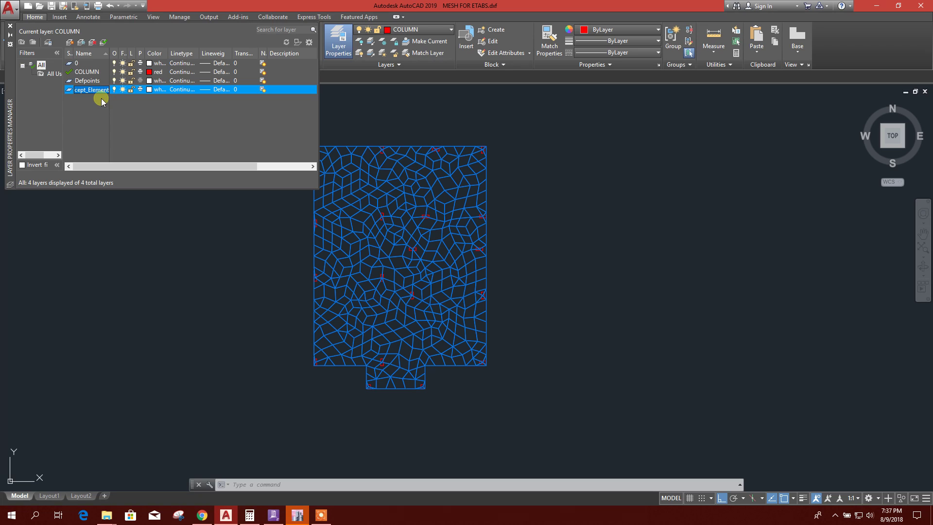
pyautogui.write('SLAB')
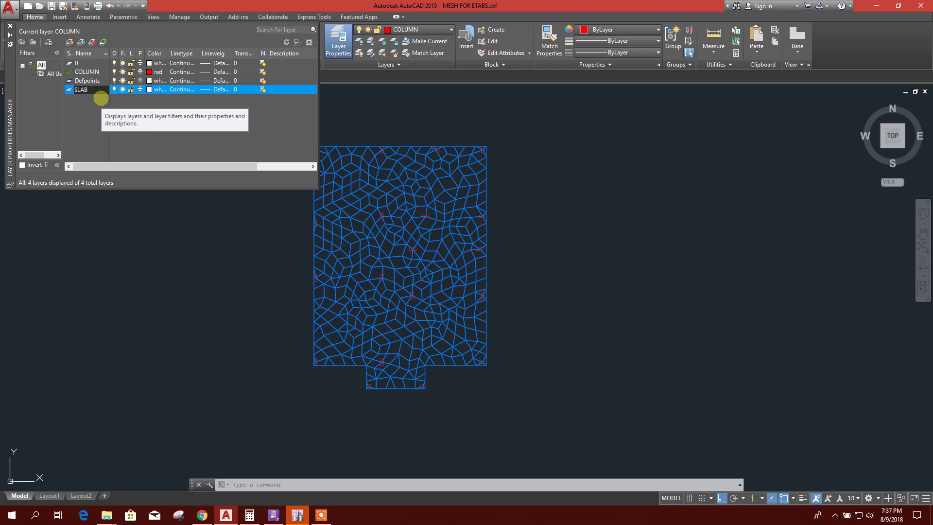
# Set the SLAB layer's colour to 150, close the layer properties and clear any active selection
pyautogui.press('Return')
pyautogui.click(150, 90)
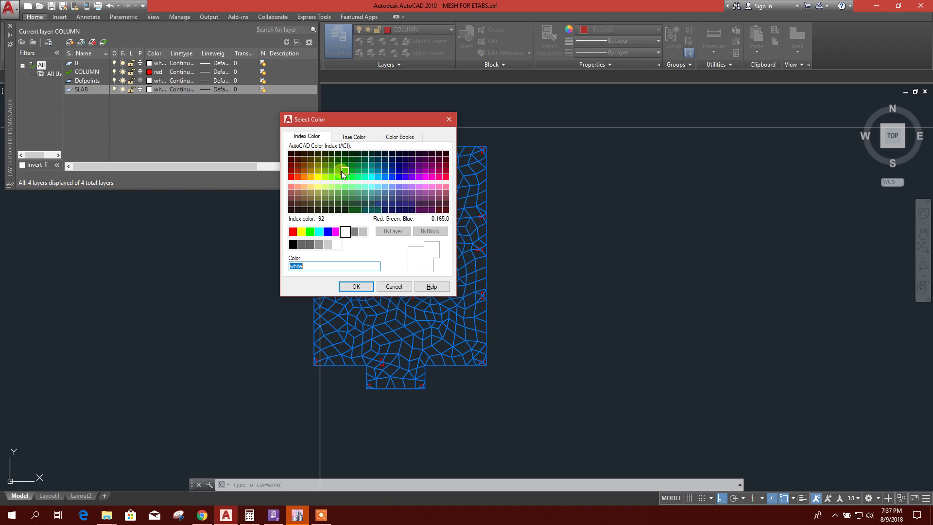
pyautogui.click(338, 176)
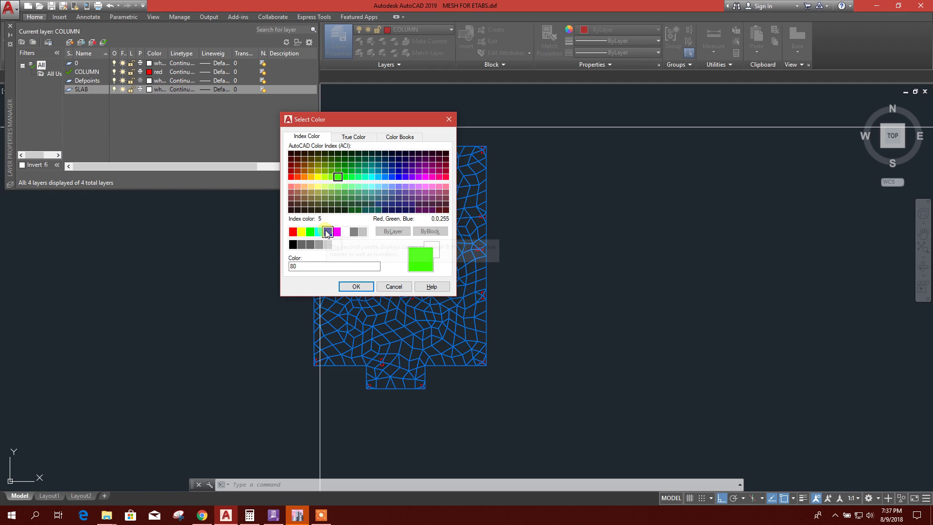
pyautogui.click(385, 177)
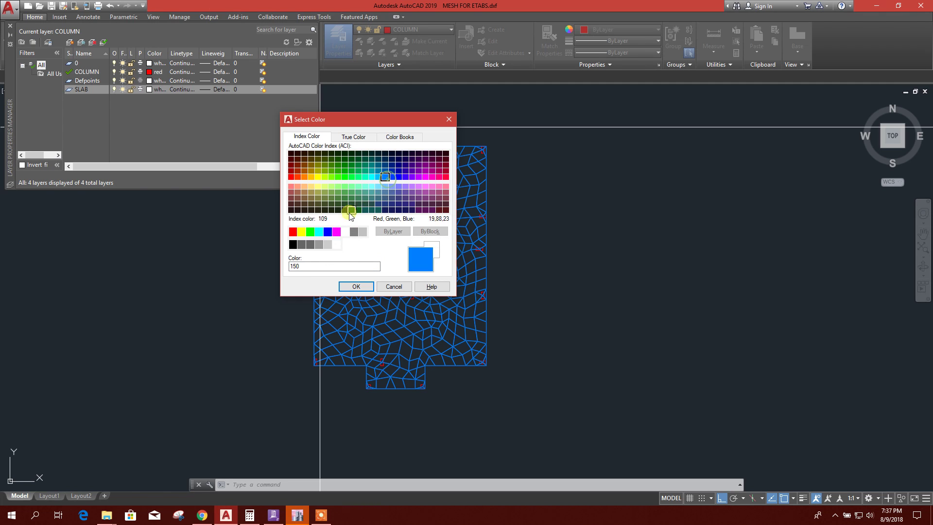
pyautogui.click(356, 287)
pyautogui.click(12, 27)
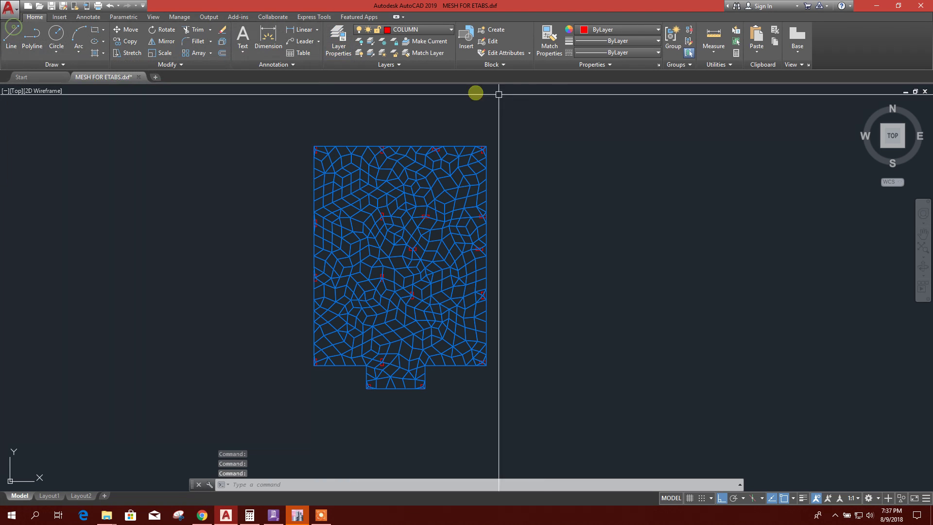
pyautogui.click(450, 167)
pyautogui.press('Escape')
pyautogui.press('Escape')
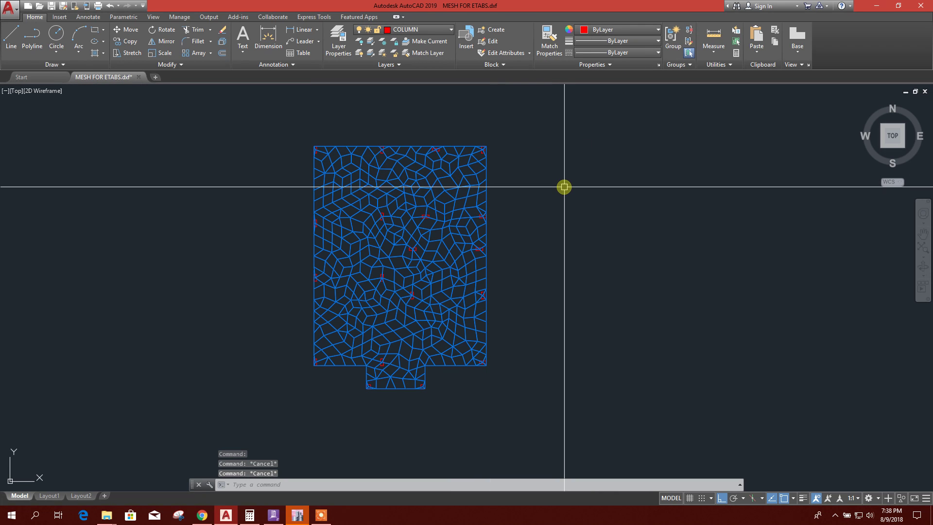
# Save the drawing as MESH FOR ETABS.dxf in AutoCAD 2007/LT2007 DXF format, replacing the existing file
pyautogui.scroll(-2, 471, 203)
pyautogui.scroll(4, 467, 188)
pyautogui.scroll(-2, 468, 187)
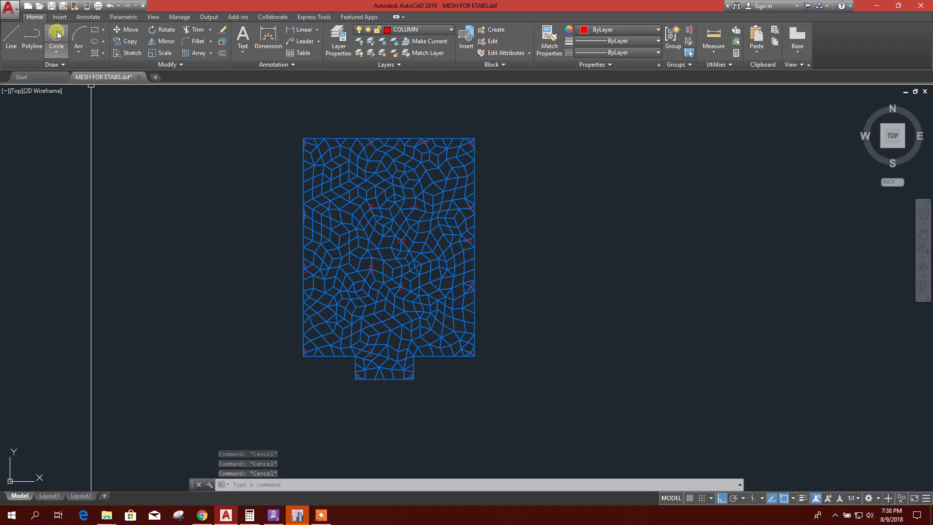
pyautogui.click(52, 8)
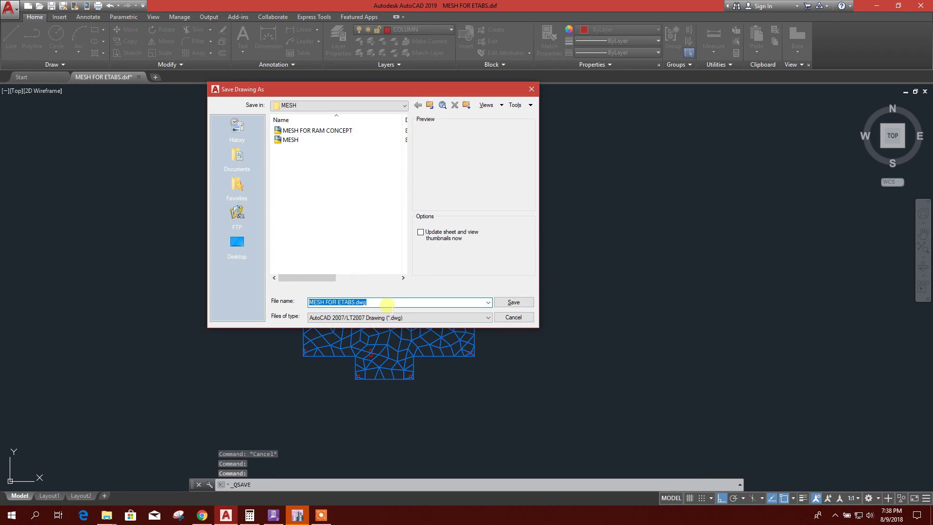
pyautogui.click(391, 317)
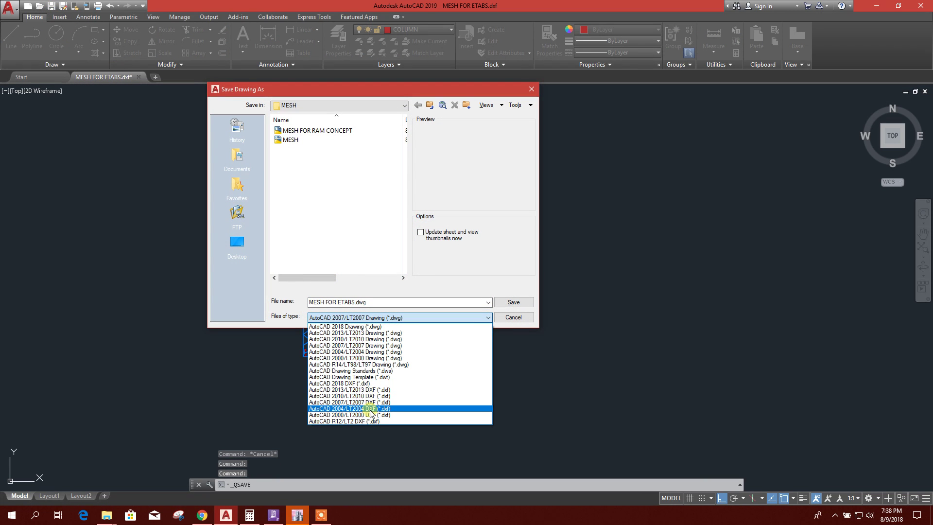
pyautogui.click(383, 403)
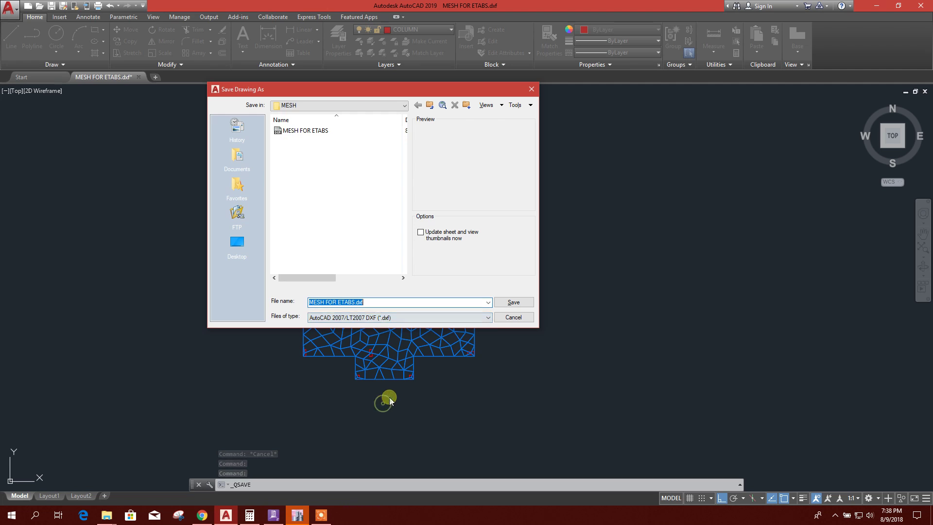
pyautogui.click(505, 303)
pyautogui.click(365, 233)
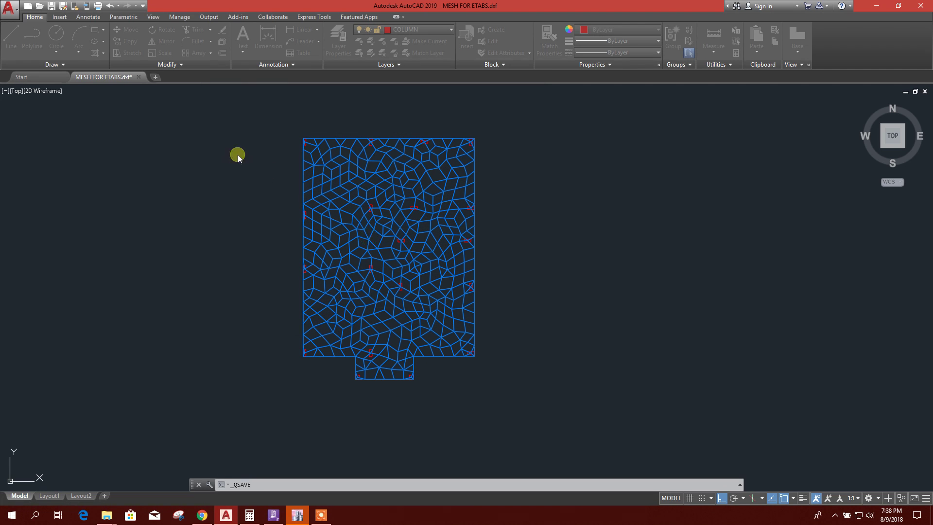
# Close the MESH FOR ETABS drawing and switch to ETABS
pyautogui.moveTo(136, 79)
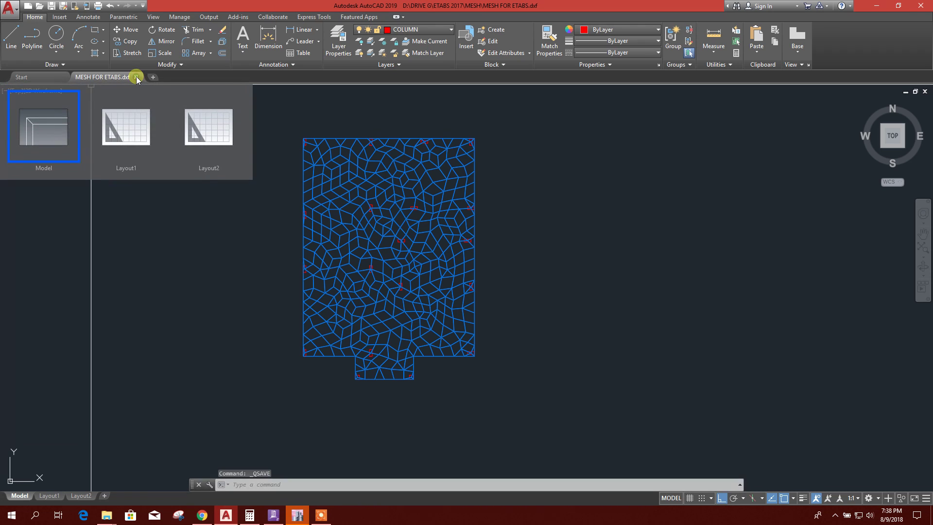
pyautogui.click(136, 77)
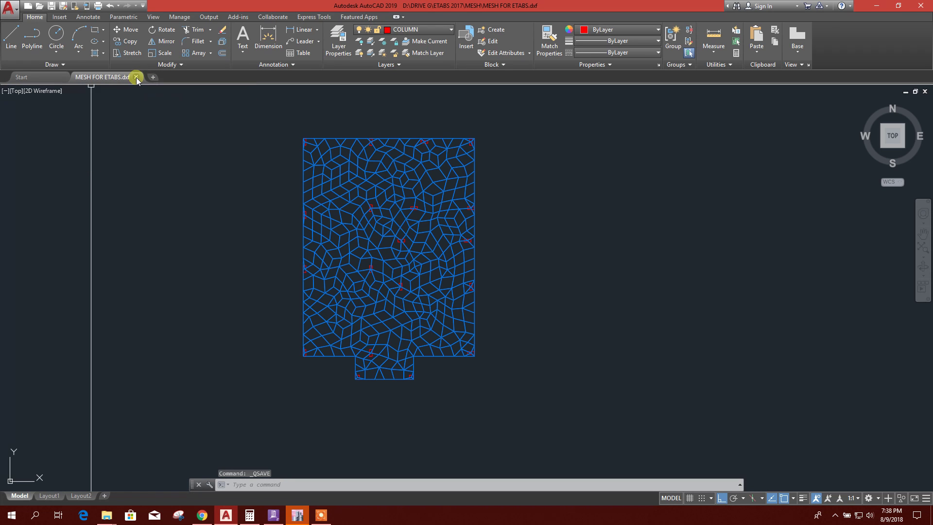
pyautogui.click(501, 279)
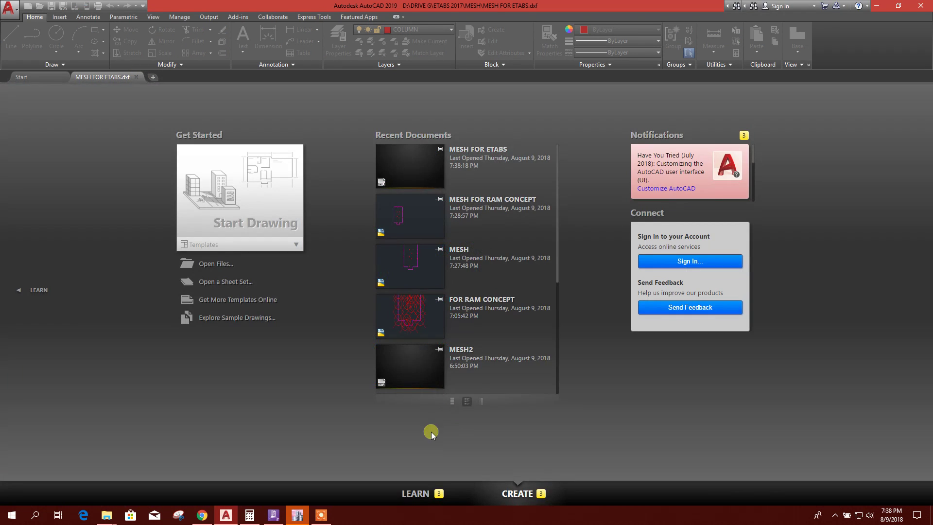
pyautogui.click(297, 515)
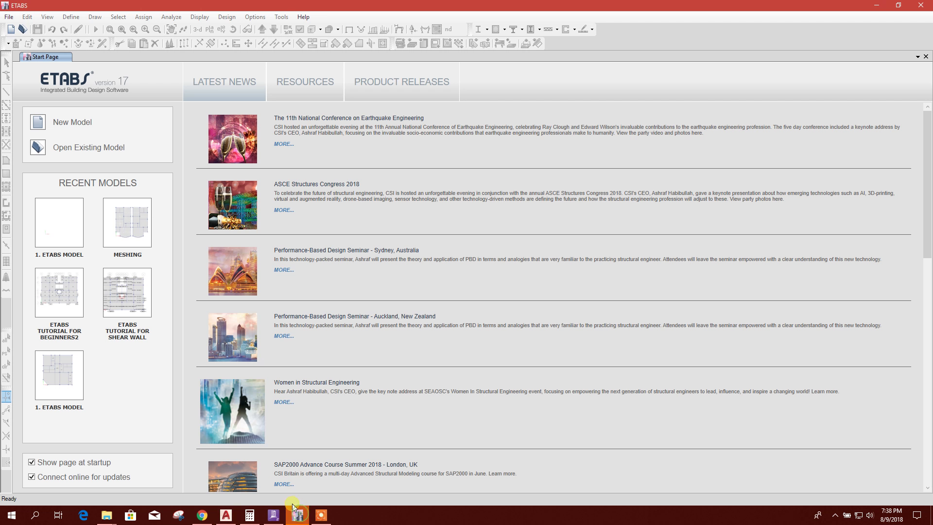
# Start a new model using built-in settings with Metric MKS display units and the AISC14 steel section database
pyautogui.click(44, 125)
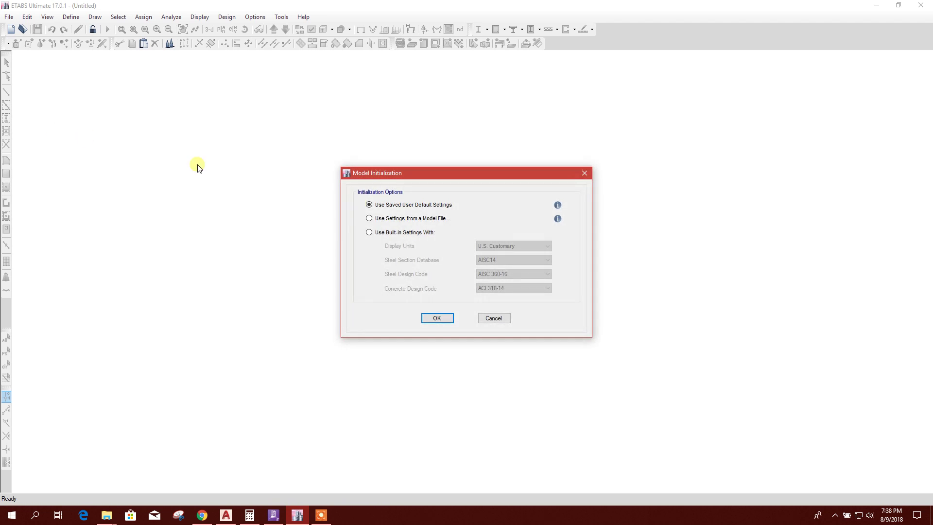
pyautogui.click(428, 233)
pyautogui.click(536, 245)
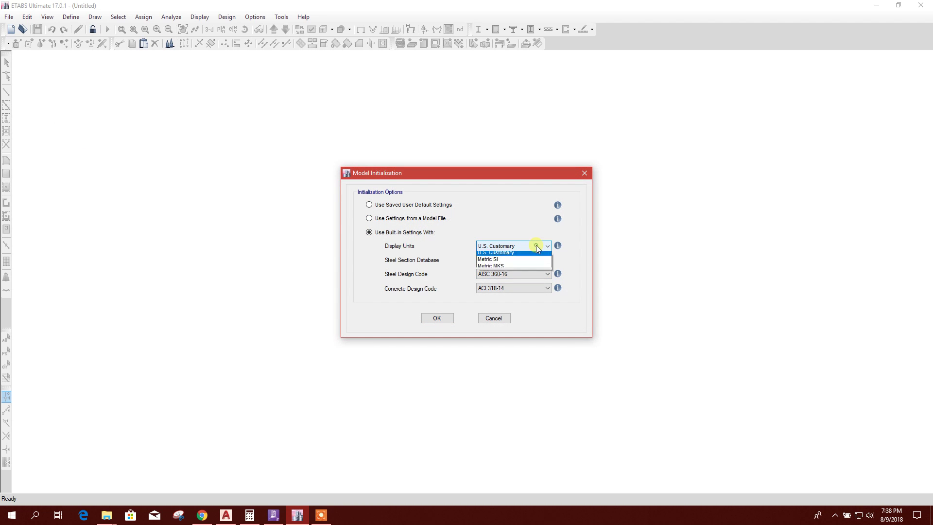
pyautogui.click(509, 263)
pyautogui.click(521, 246)
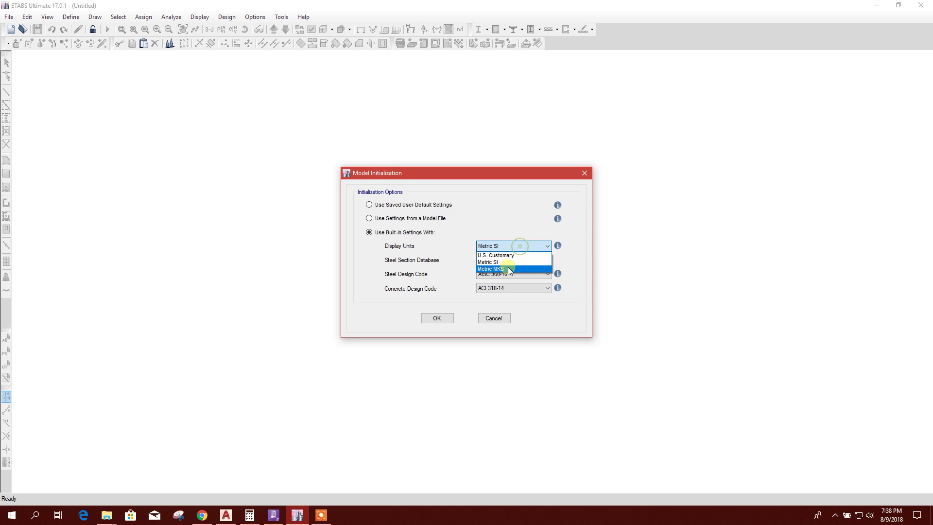
pyautogui.click(506, 269)
pyautogui.click(518, 261)
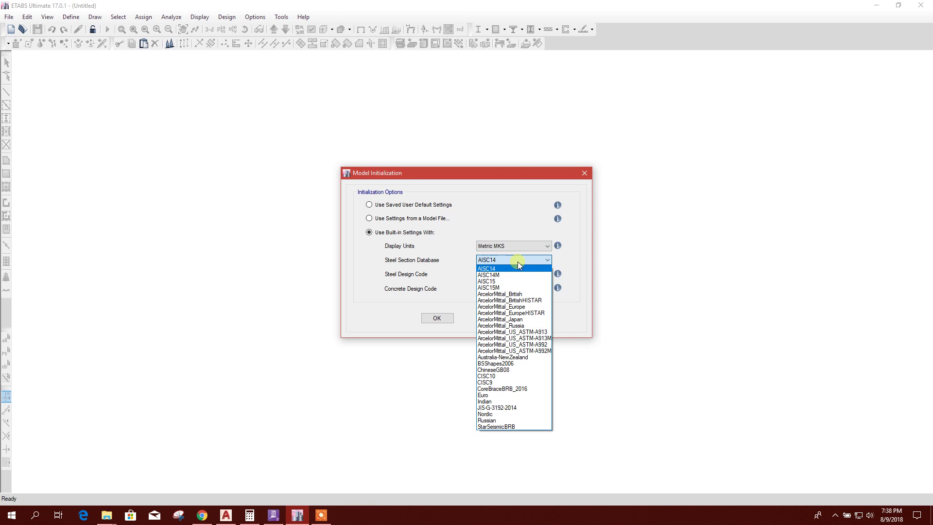
pyautogui.click(518, 268)
pyautogui.click(515, 288)
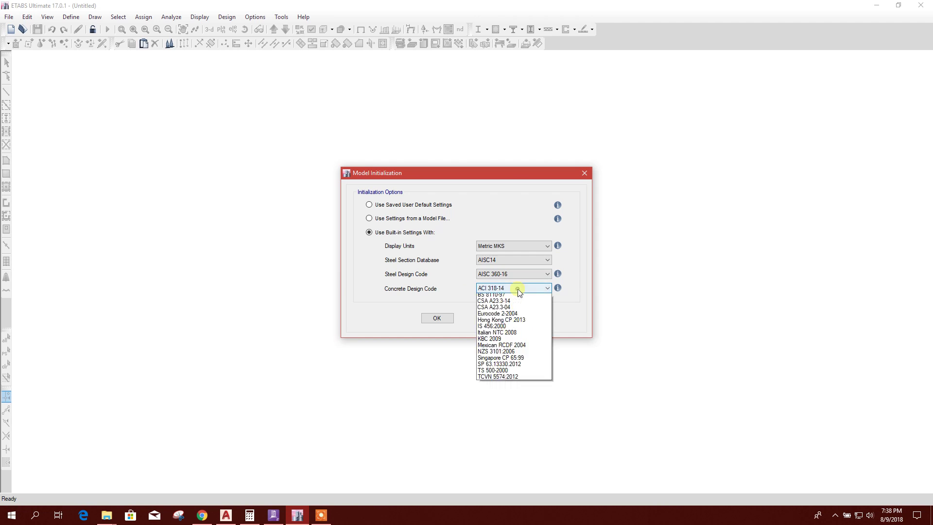
pyautogui.click(510, 302)
pyautogui.click(437, 318)
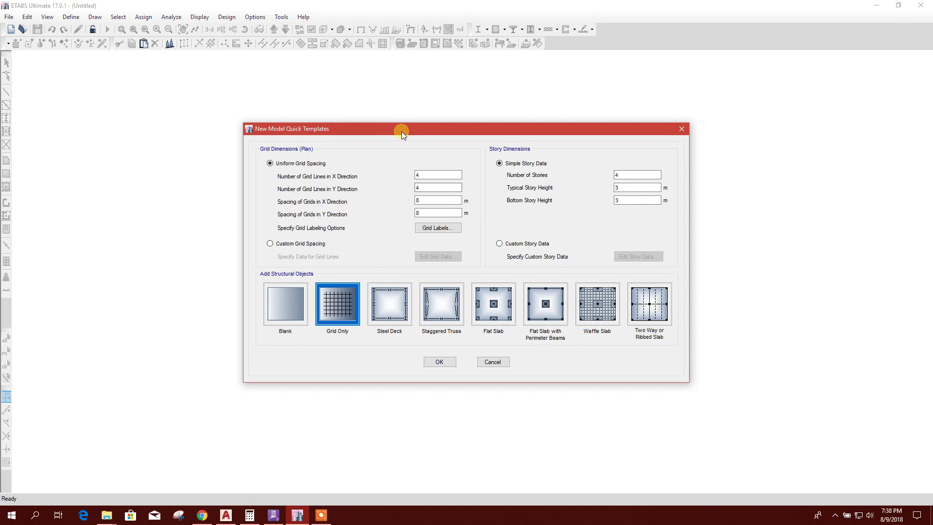
# Create the model from the Blank template with custom grid spacing, and narrow the Model Explorer to enlarge the views
pyautogui.moveTo(401, 131); pyautogui.dragTo(409, 117)
pyautogui.click(308, 229)
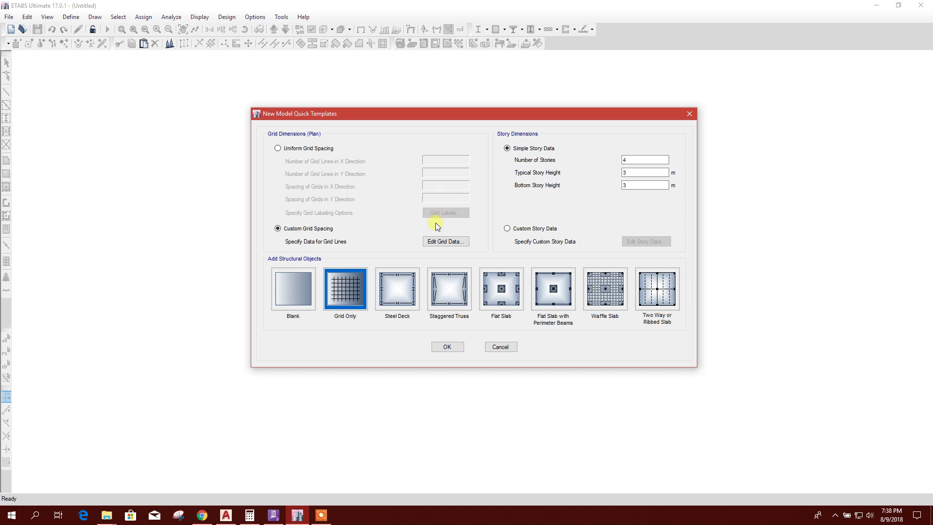
pyautogui.click(302, 294)
pyautogui.click(447, 346)
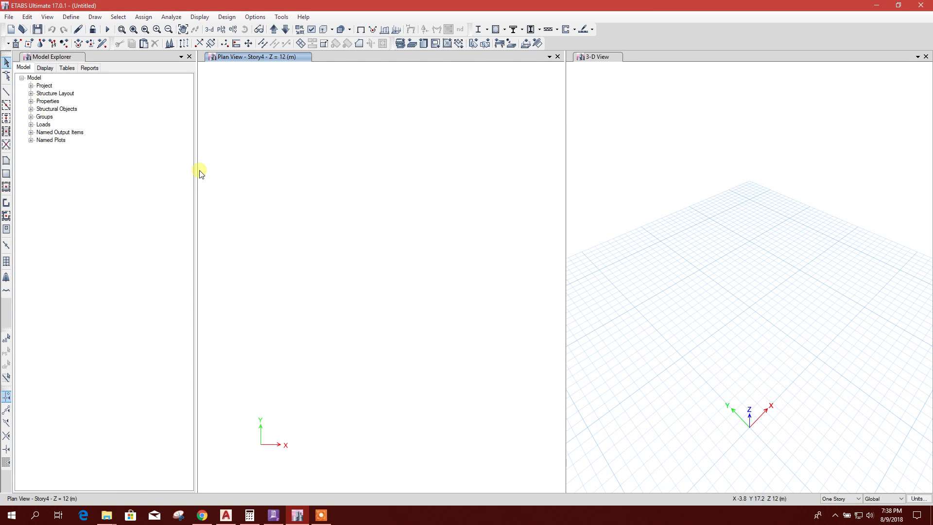
pyautogui.moveTo(197, 170); pyautogui.dragTo(125, 167)
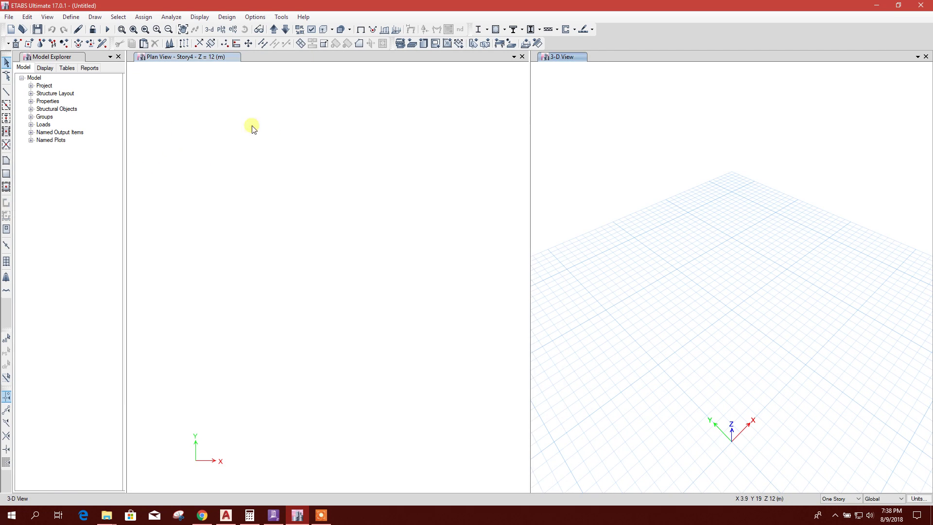
# In the story data, rename Story1 as PB and set its height to 1.8 m
pyautogui.rightClick(270, 128)
pyautogui.click(323, 133)
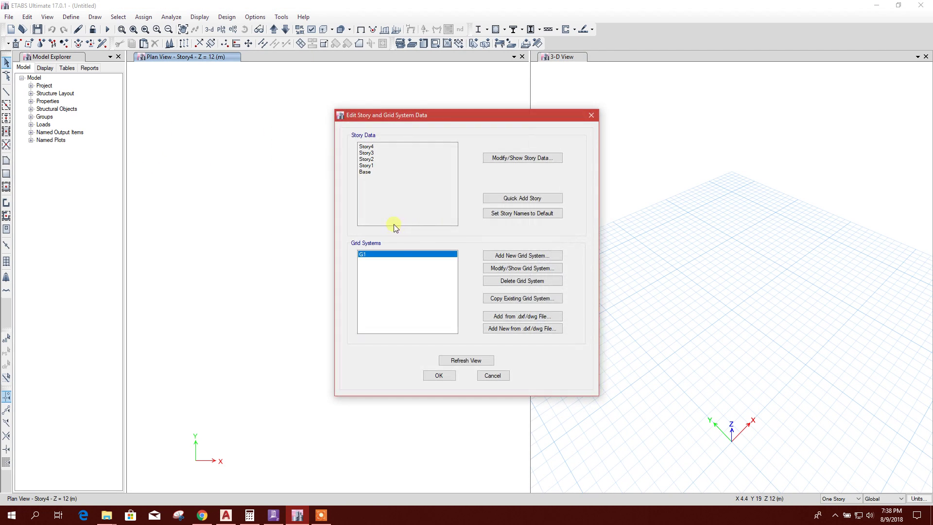
pyautogui.click(497, 158)
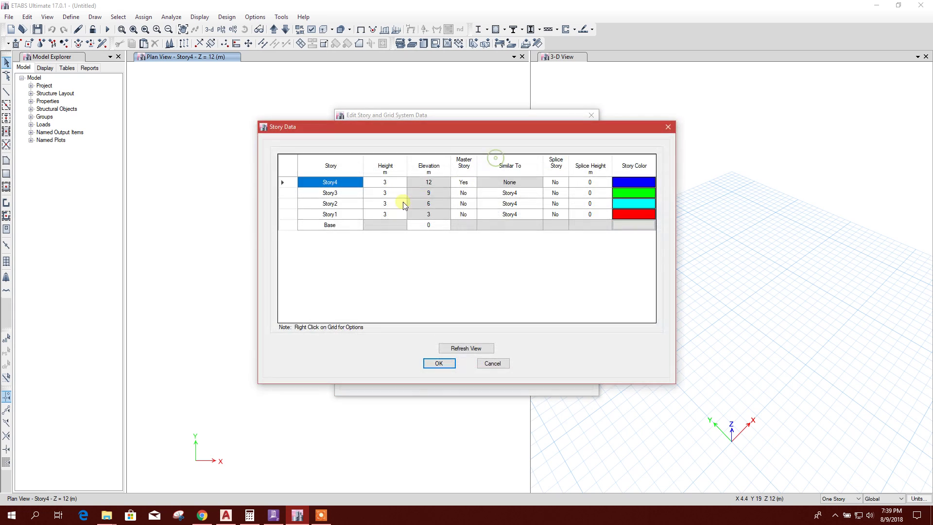
pyautogui.click(335, 213)
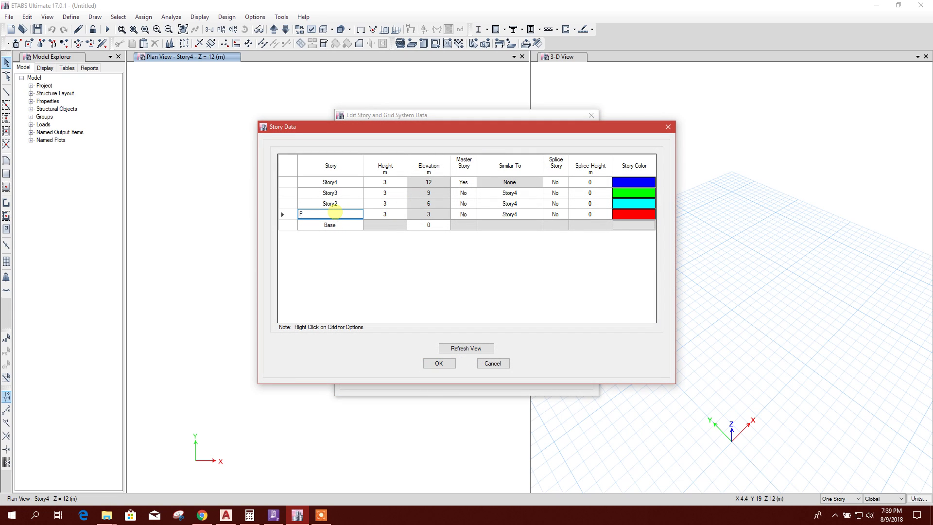
pyautogui.click(401, 217)
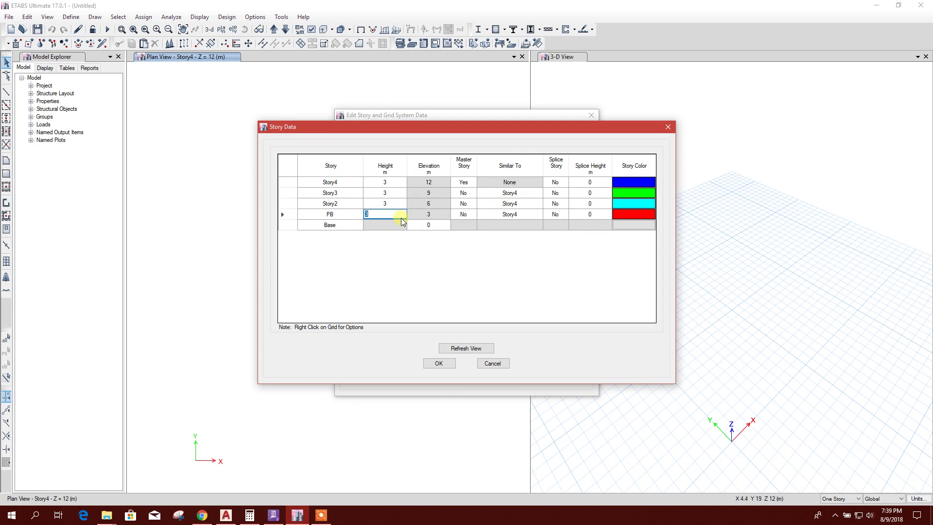
# Set the story heights to 3.6 m for Story2 and 3.4 m for both Story3 and Story4
pyautogui.click(393, 201)
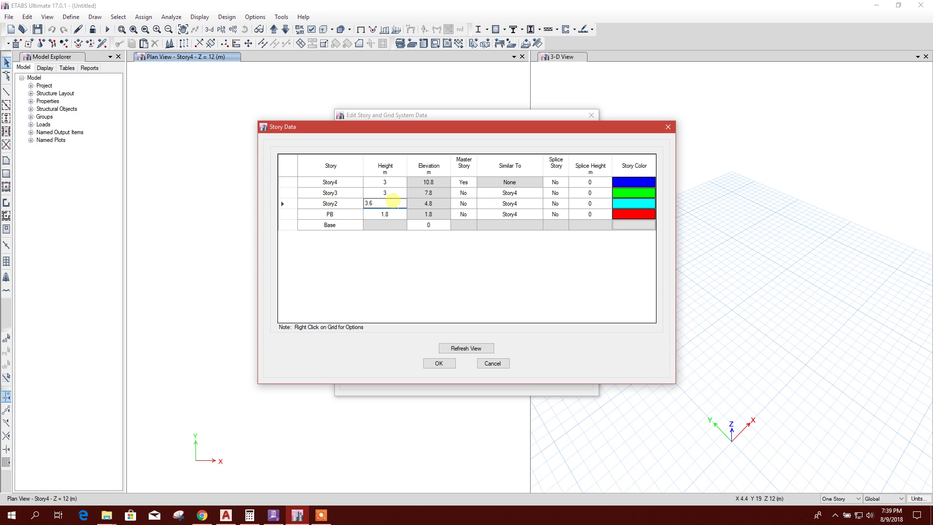
pyautogui.click(400, 192)
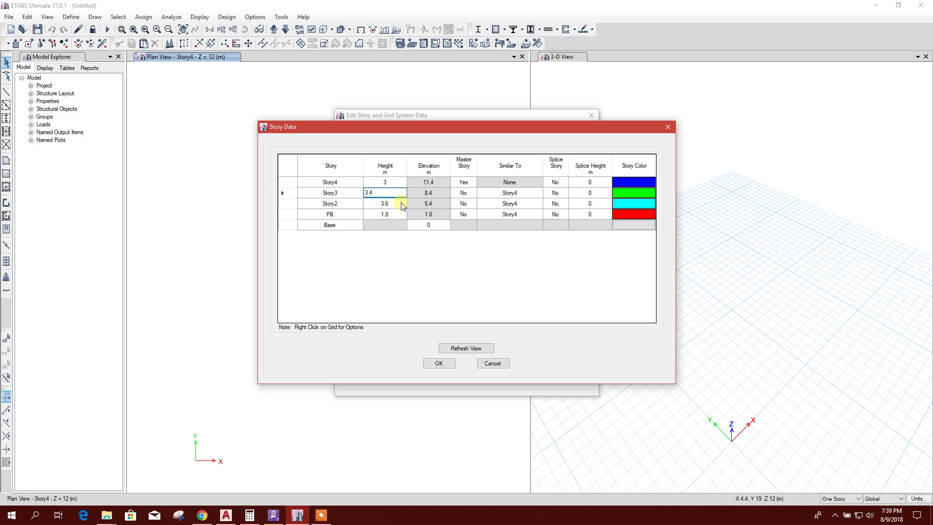
pyautogui.click(396, 184)
# Rename Story2 as 1F and Story3 as 2F, name the top story in the same sequence, and apply the story data
pyautogui.click(349, 203)
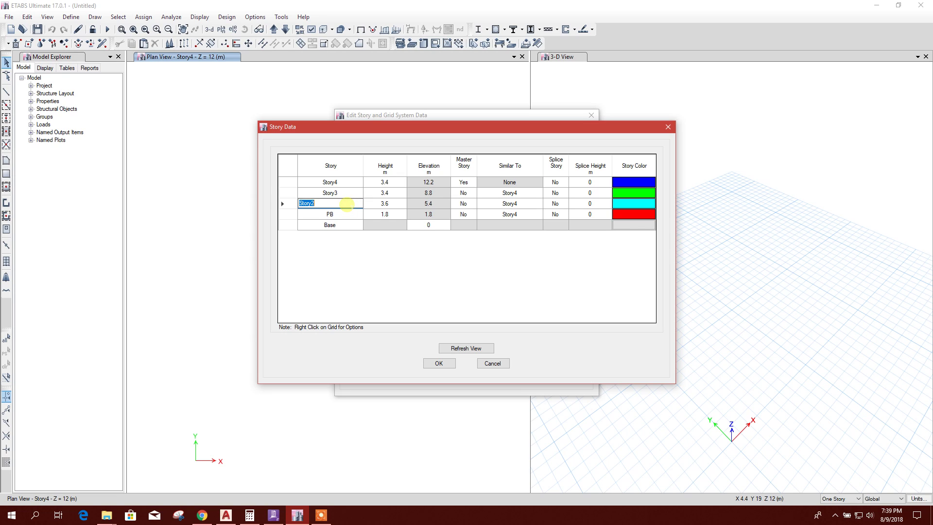
pyautogui.click(337, 193)
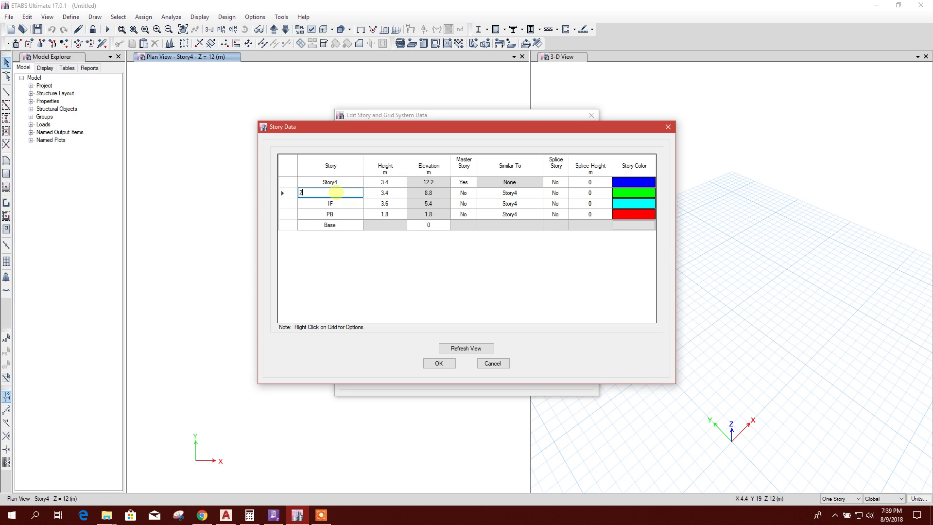
pyautogui.write('2F')
pyautogui.click(336, 183)
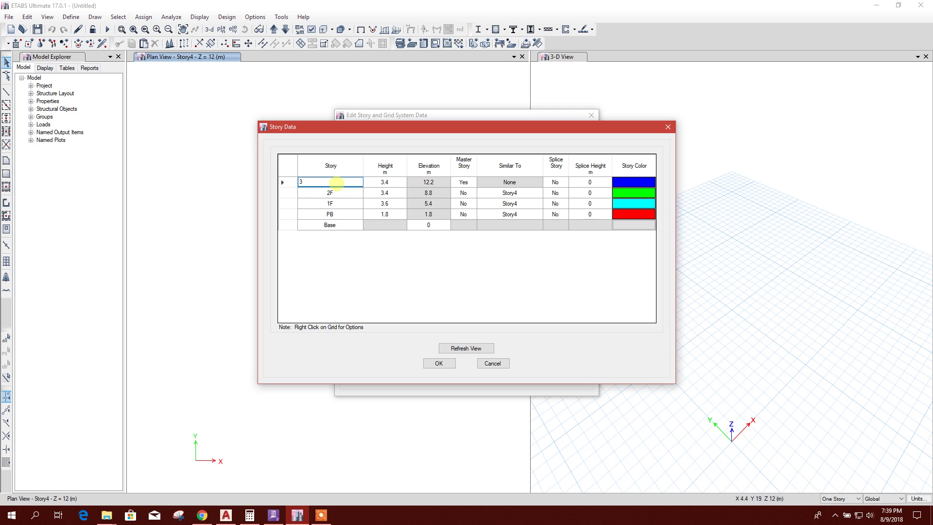
pyautogui.click(439, 363)
pyautogui.click(439, 377)
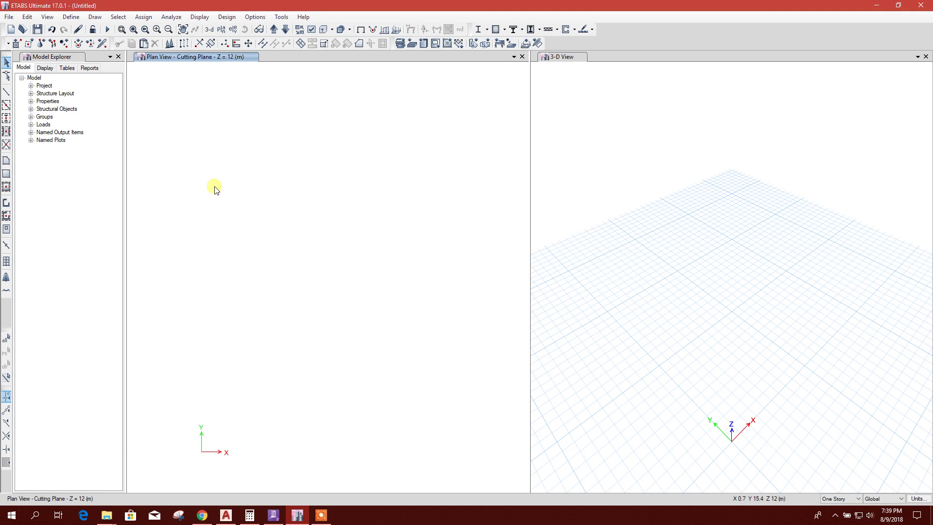
# Import the DXF architectural plan MESH FOR ETABS from the DRIVE G > ETABS 2017 > MESH folder on drive D
pyautogui.click(10, 18)
pyautogui.moveTo(42, 98)
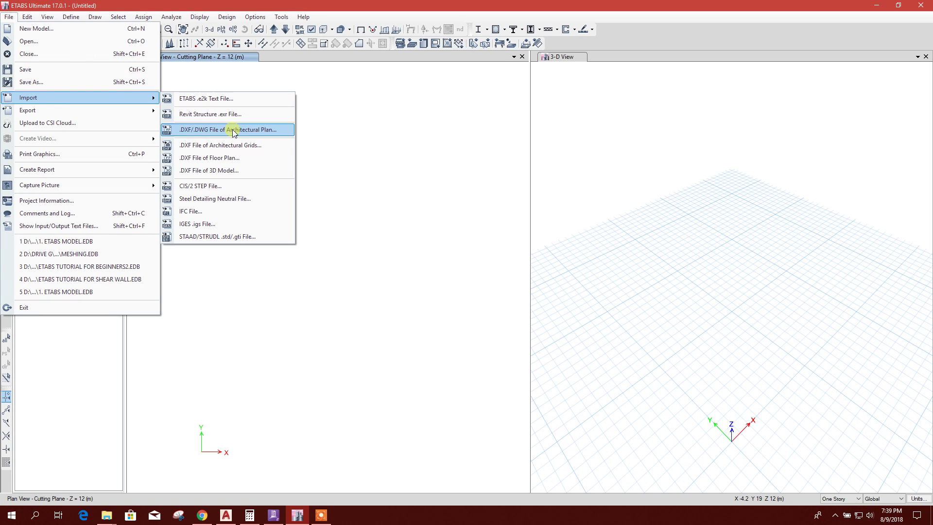
pyautogui.click(234, 130)
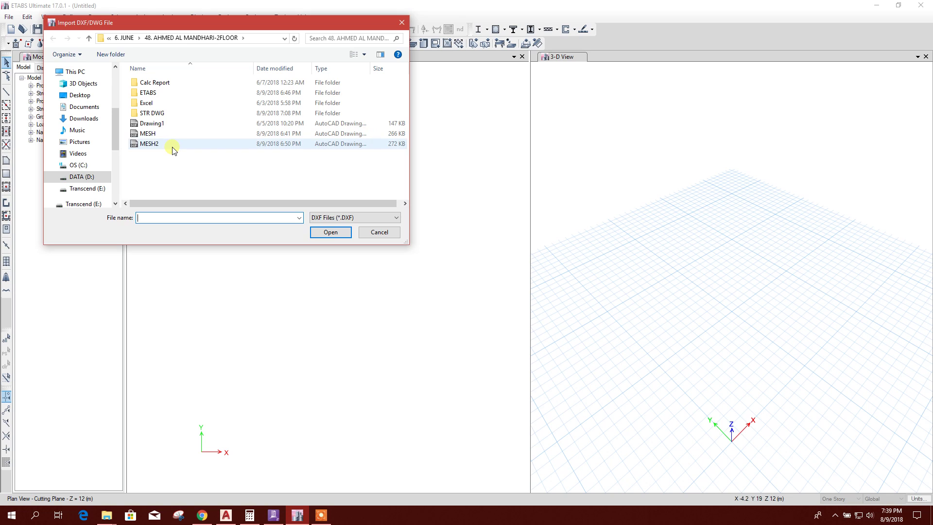
pyautogui.click(81, 177)
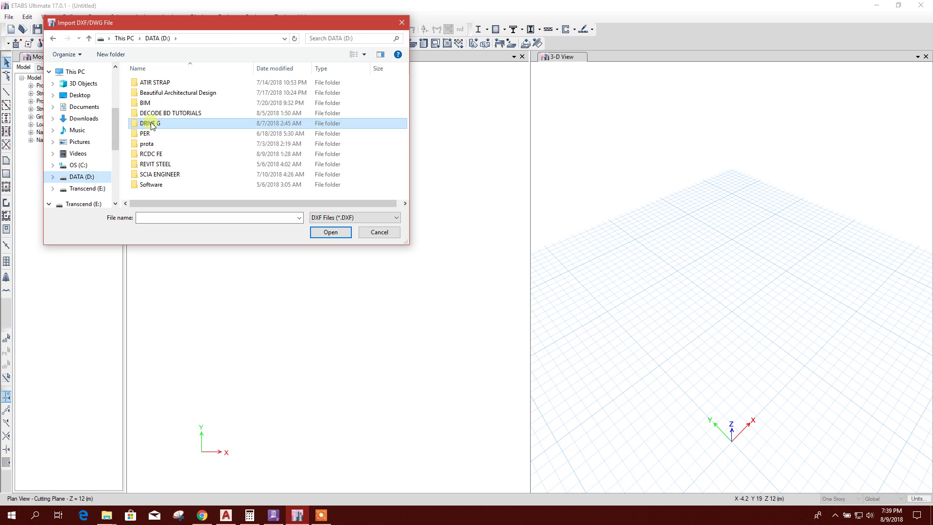
pyautogui.doubleClick(152, 124)
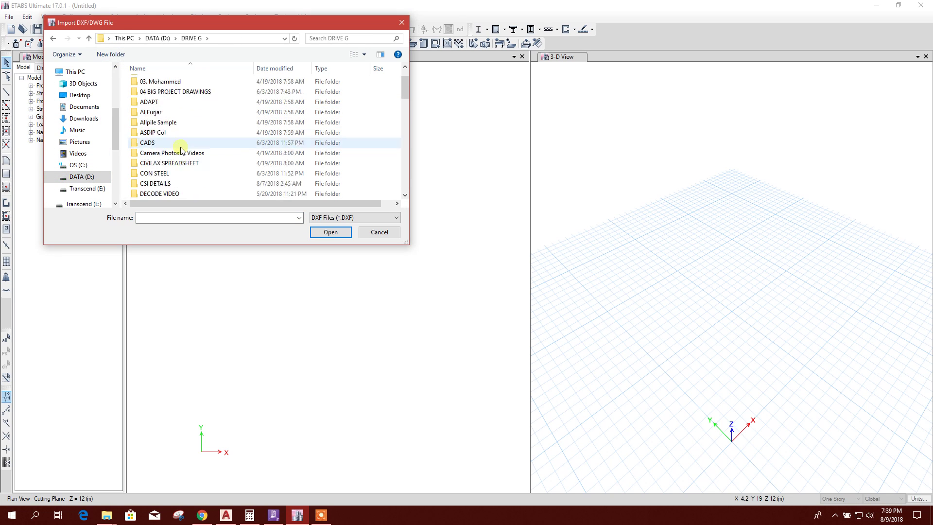
pyautogui.scroll(-4, 178, 146)
pyautogui.doubleClick(165, 163)
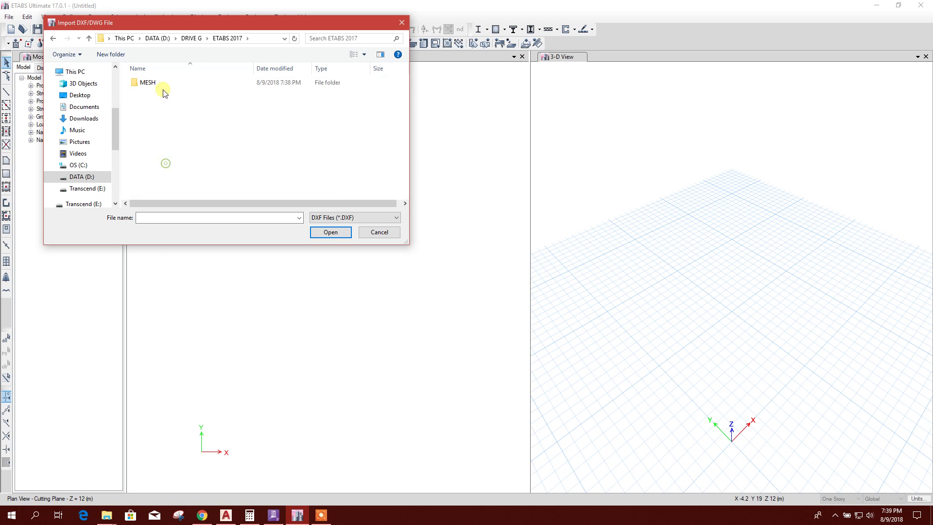
pyautogui.doubleClick(165, 84)
pyautogui.click(162, 83)
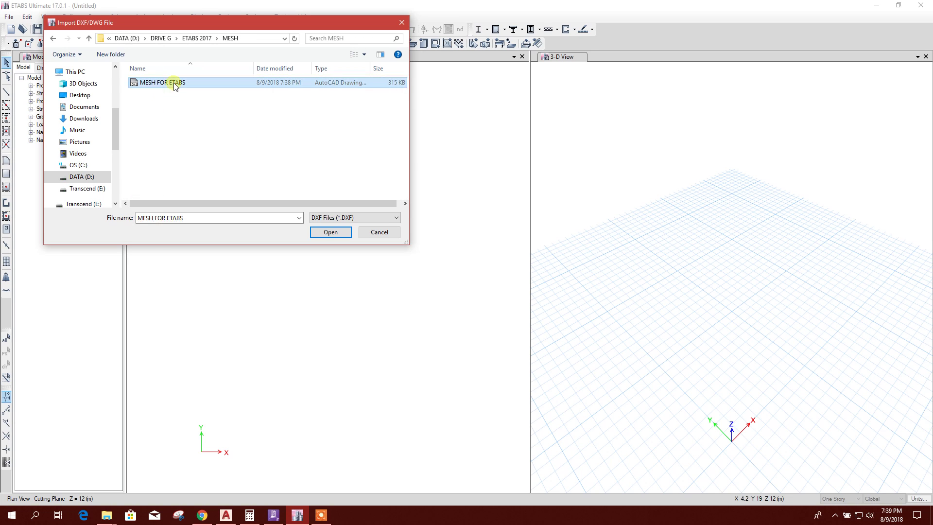
pyautogui.click(333, 232)
# Set the CAD drawing units to m and the story to 1F, turn off adding center lines, and complete the plan import
pyautogui.click(544, 180)
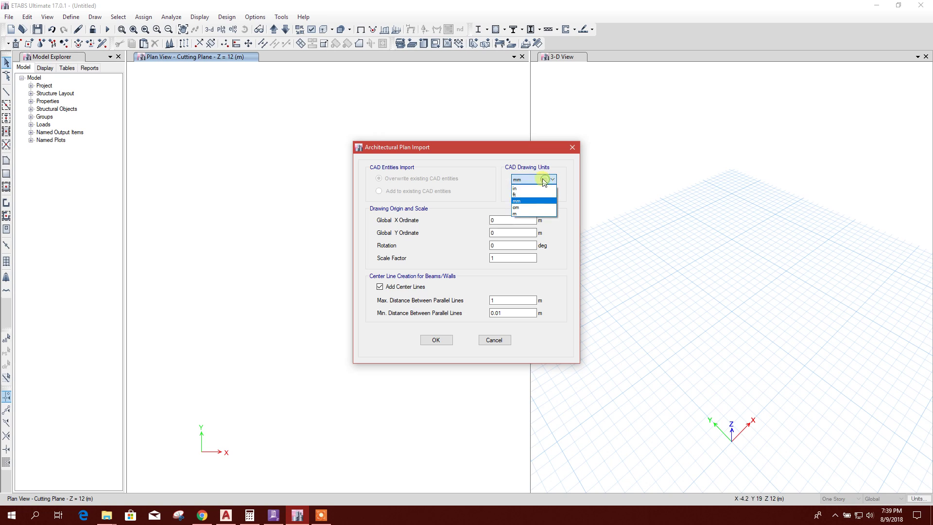
pyautogui.click(523, 214)
pyautogui.click(529, 192)
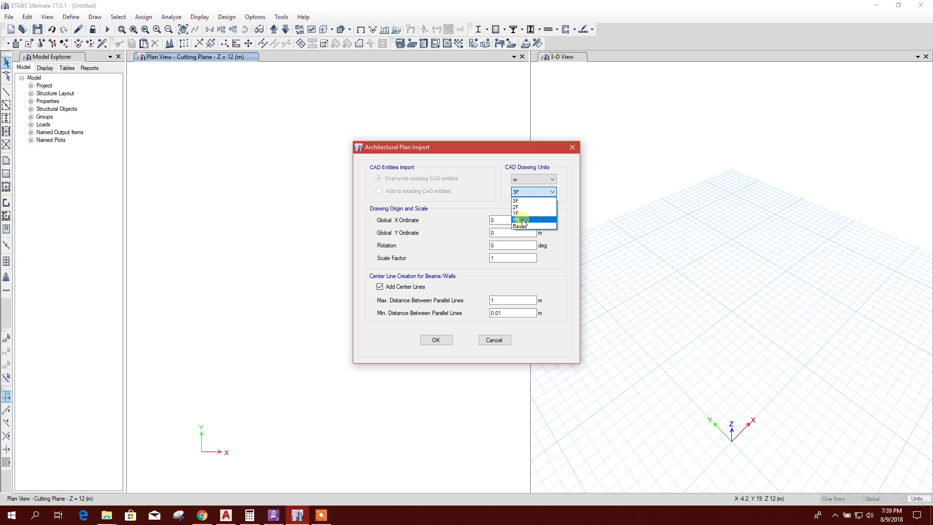
pyautogui.click(525, 214)
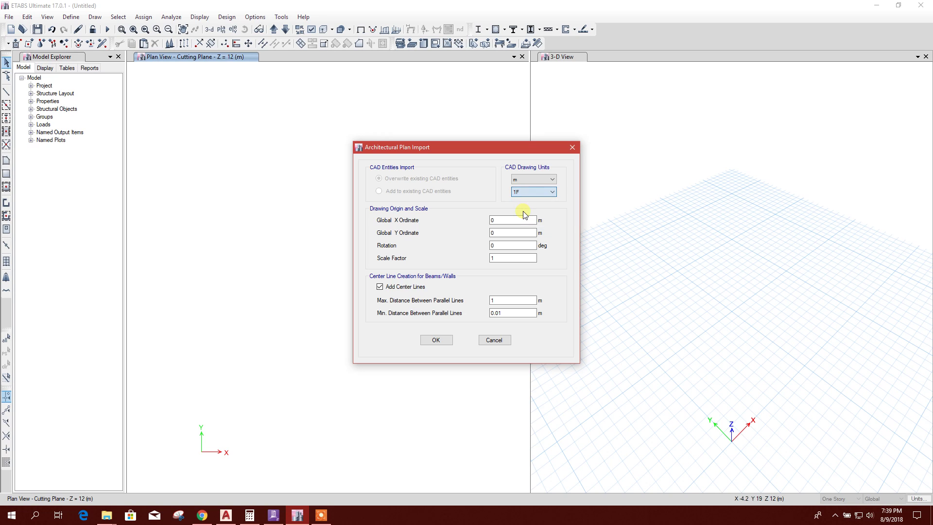
pyautogui.click(403, 287)
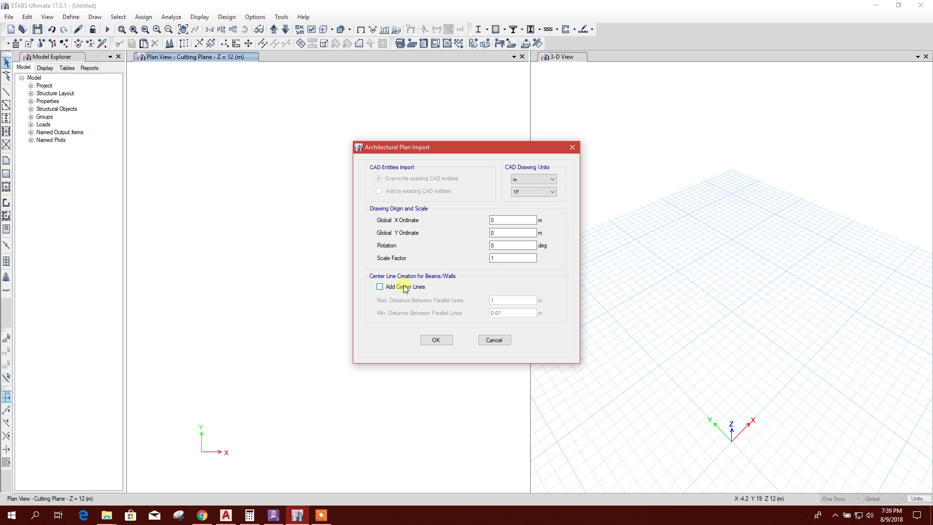
pyautogui.click(435, 340)
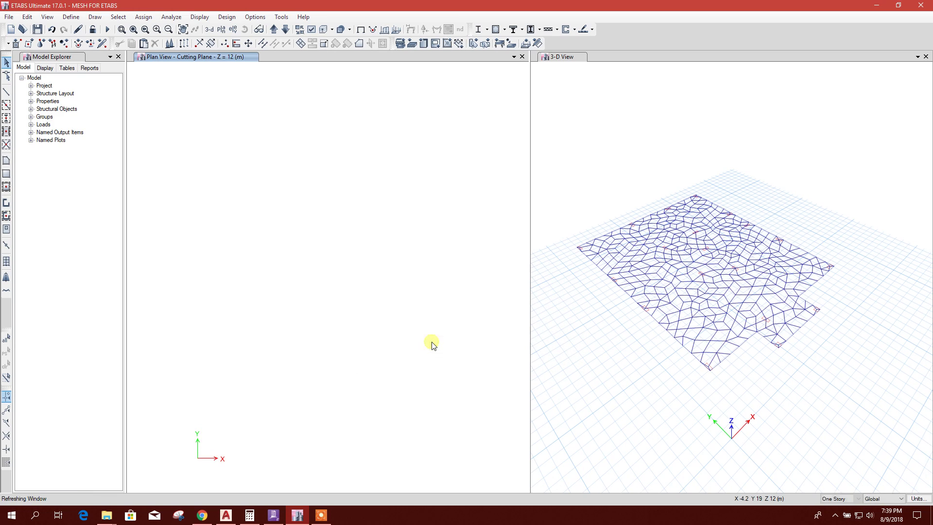
# Switch the plan view to story level 1F
pyautogui.click(24, 68)
pyautogui.click(330, 154)
pyautogui.click(221, 29)
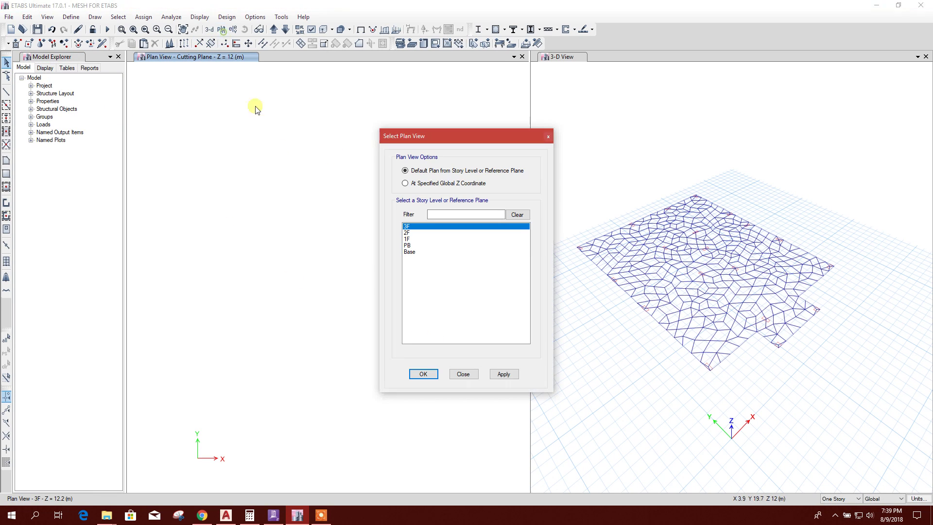
pyautogui.click(407, 238)
pyautogui.click(503, 374)
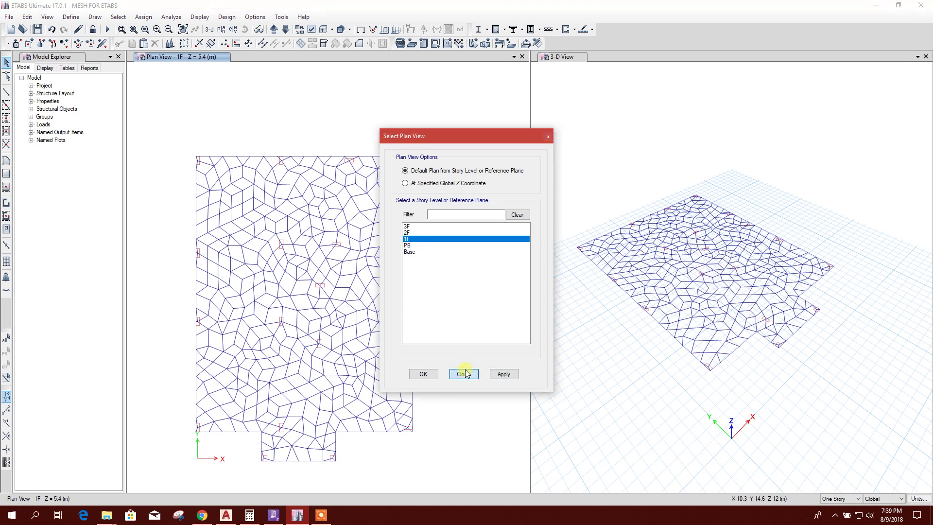
pyautogui.click(462, 374)
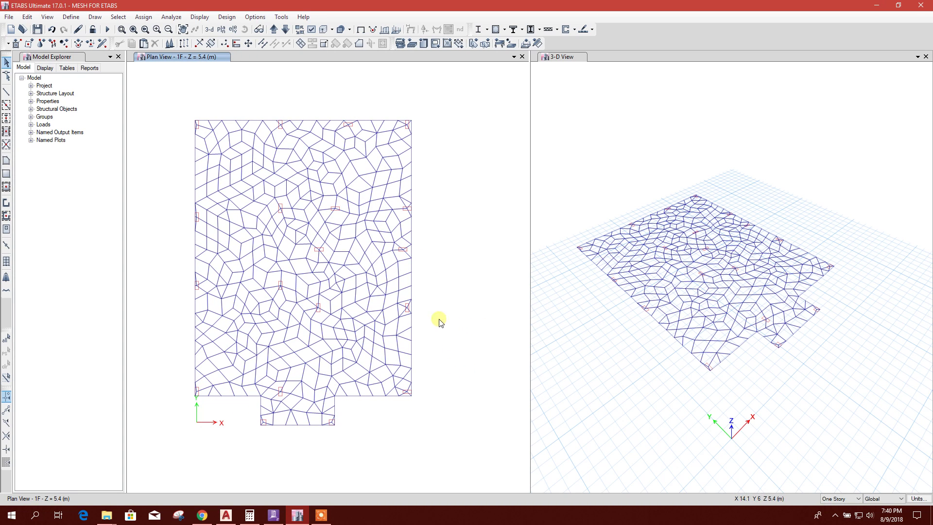
pyautogui.moveTo(436, 248); pyautogui.dragTo(447, 258, button='middle')
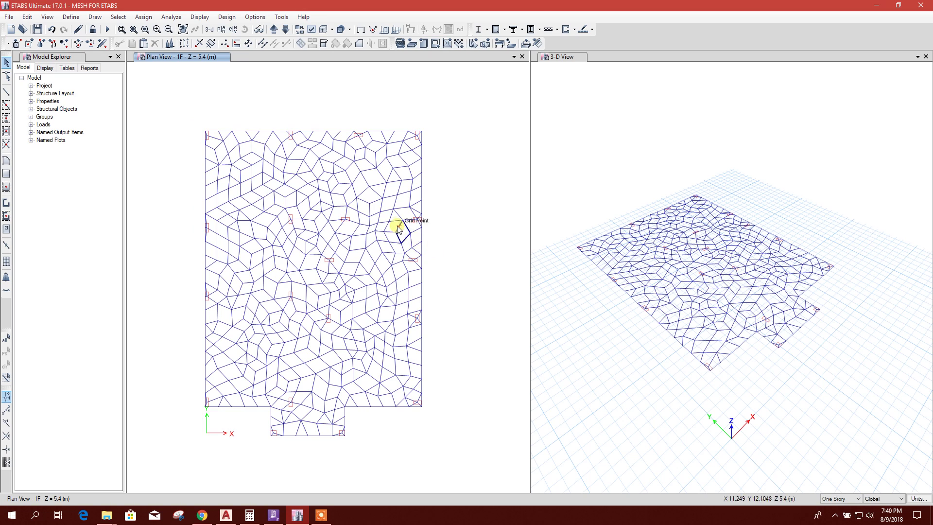
# Create column objects from the COLUMN architectural layer and area objects from the SLAB layer in the 1F plan
pyautogui.click(45, 68)
pyautogui.click(21, 78)
pyautogui.click(30, 85)
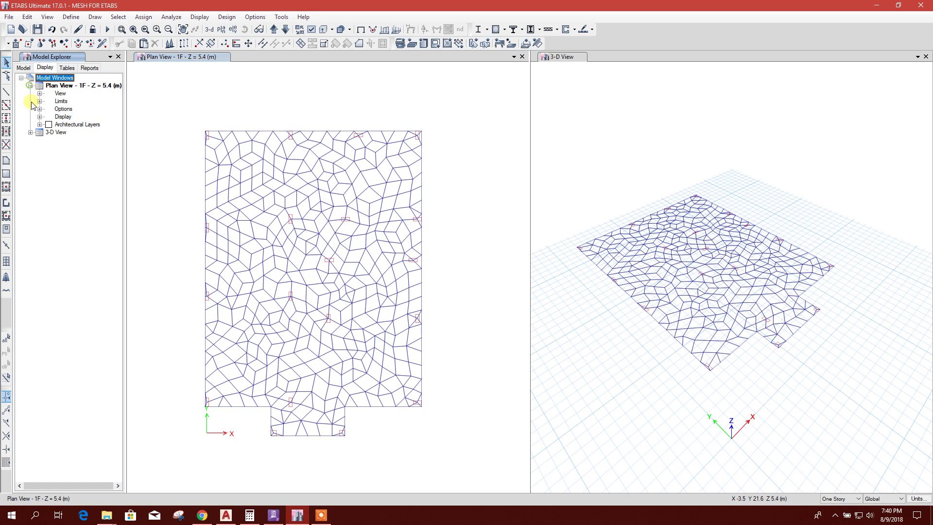
pyautogui.click(39, 125)
pyautogui.rightClick(78, 155)
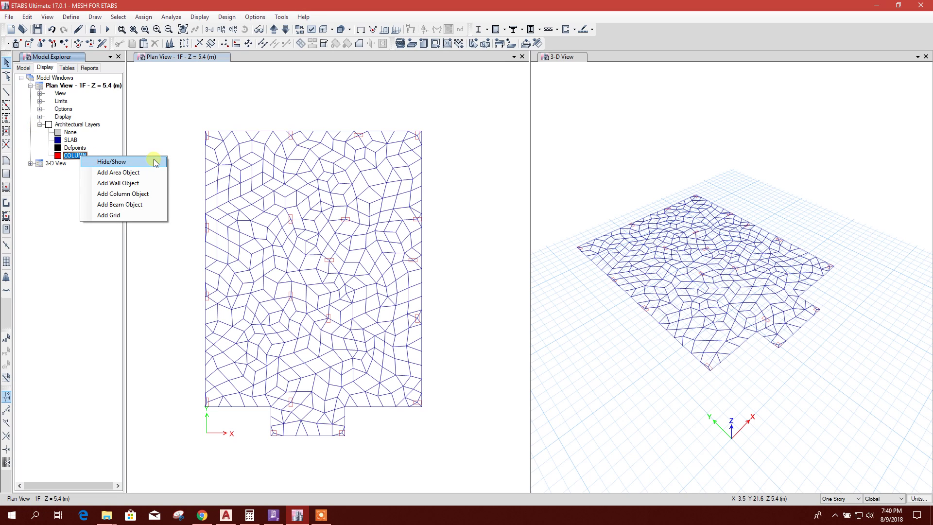
pyautogui.click(129, 194)
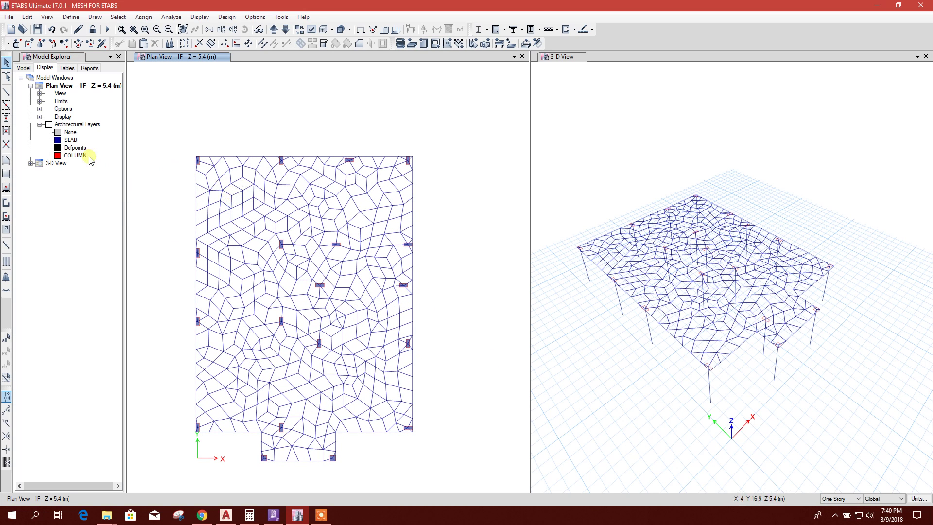
pyautogui.rightClick(71, 142)
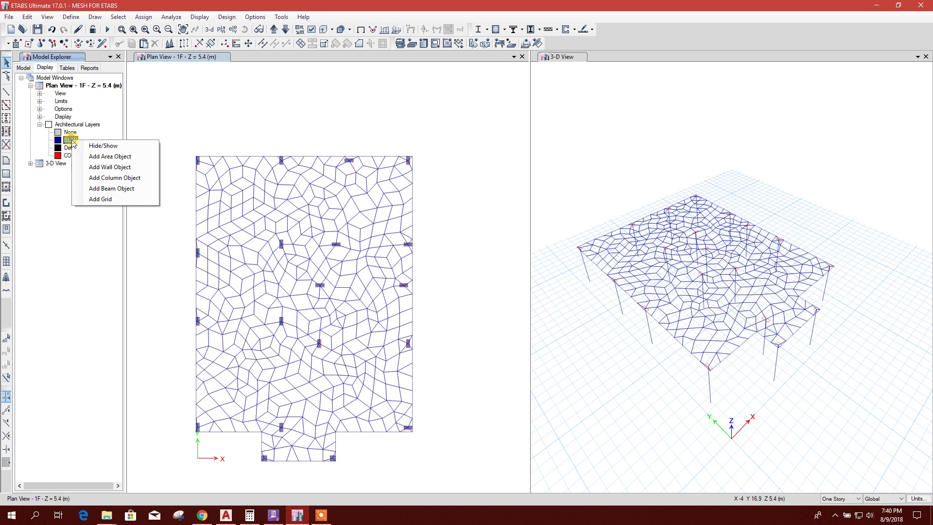
pyautogui.click(123, 157)
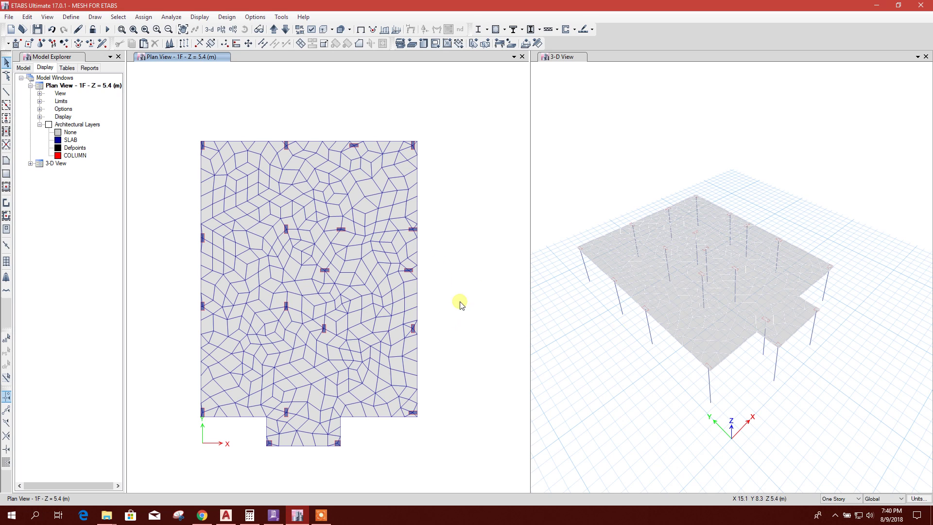
# Modify the Slab1 section property, renaming it S200 and setting its thickness to 200 mm
pyautogui.click(71, 16)
pyautogui.moveTo(90, 44)
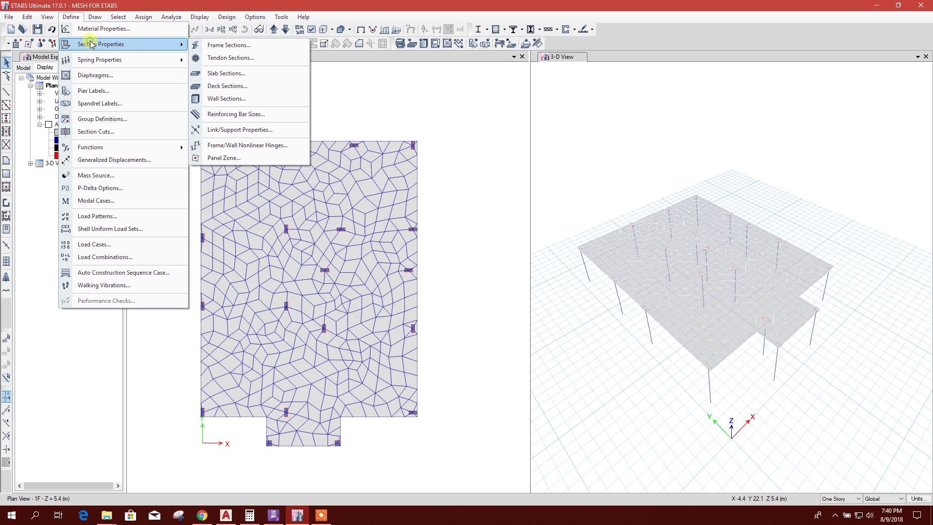
pyautogui.click(226, 73)
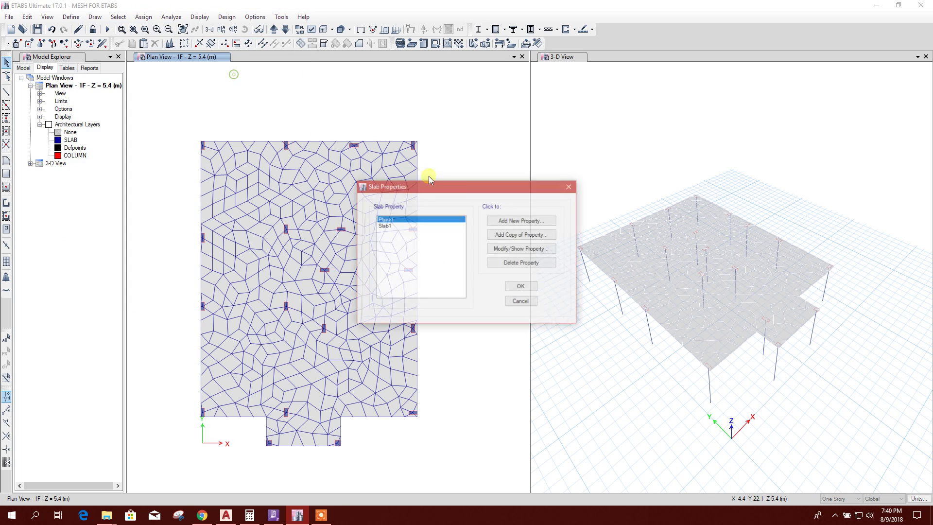
pyautogui.click(396, 225)
pyautogui.click(497, 249)
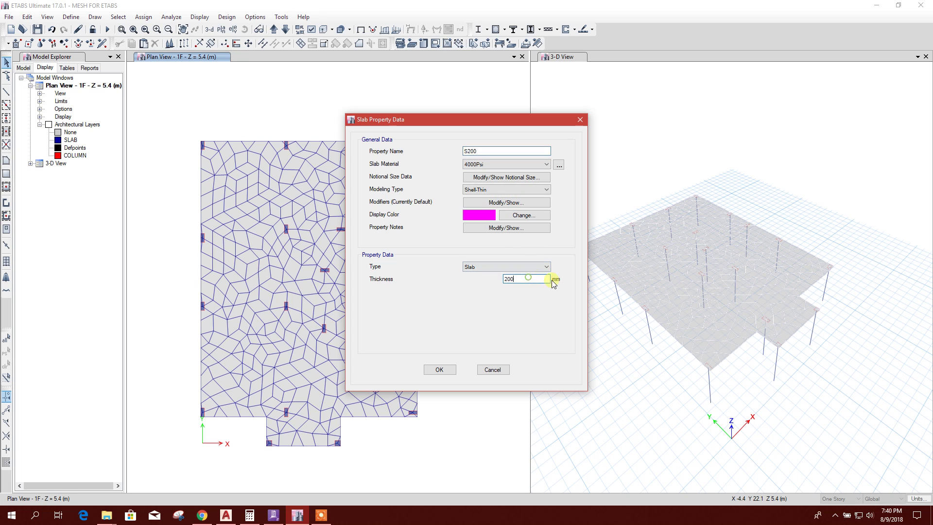
pyautogui.click(533, 165)
pyautogui.click(544, 165)
pyautogui.click(441, 369)
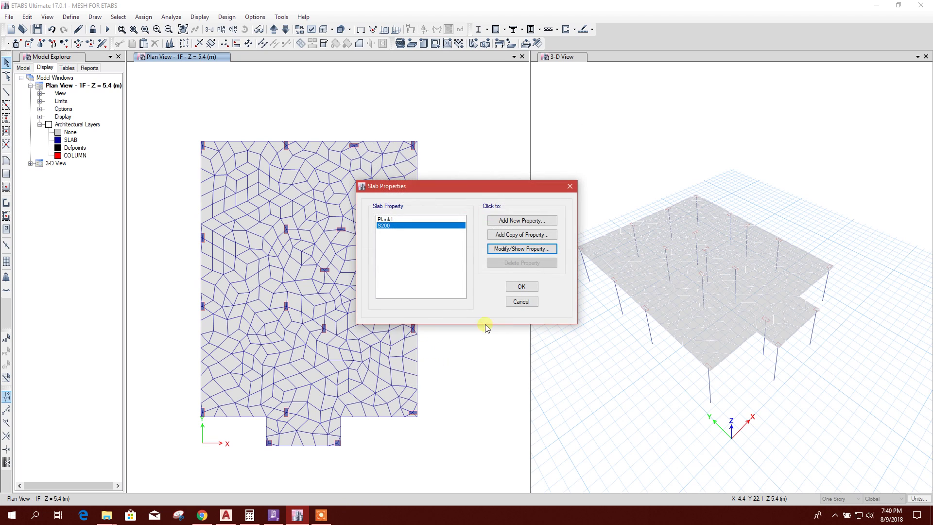
pyautogui.click(521, 292)
# Hide the SLAB architectural layer in the 1F plan and run a selection by object type for Null Areas
pyautogui.rightClick(72, 141)
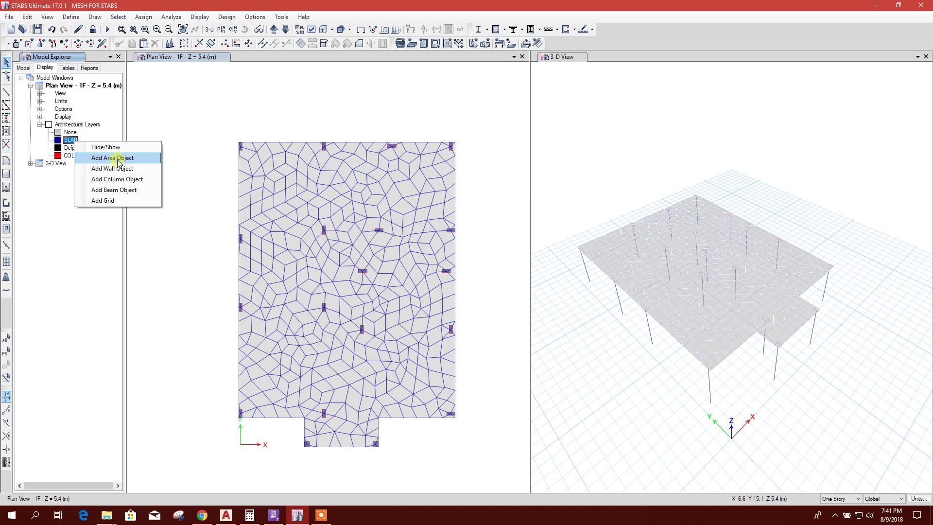
pyautogui.click(100, 147)
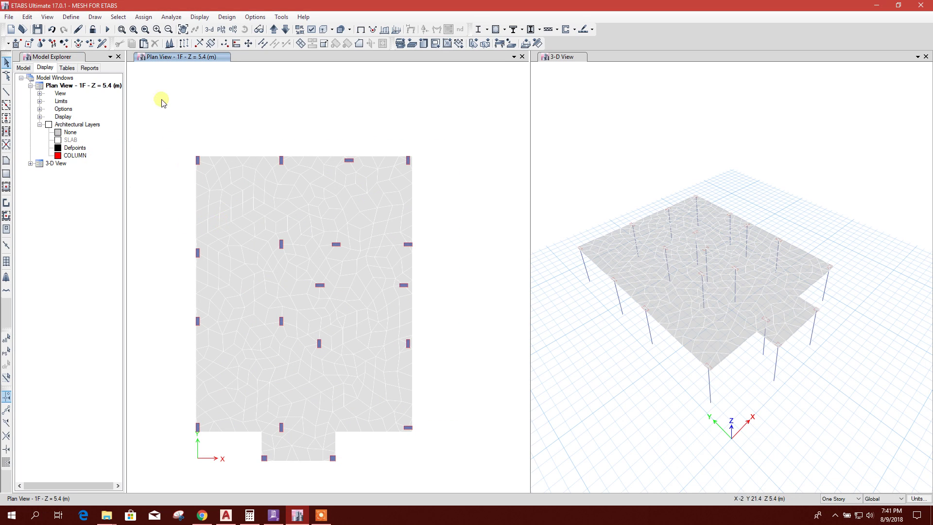
pyautogui.click(118, 16)
pyautogui.moveTo(132, 28)
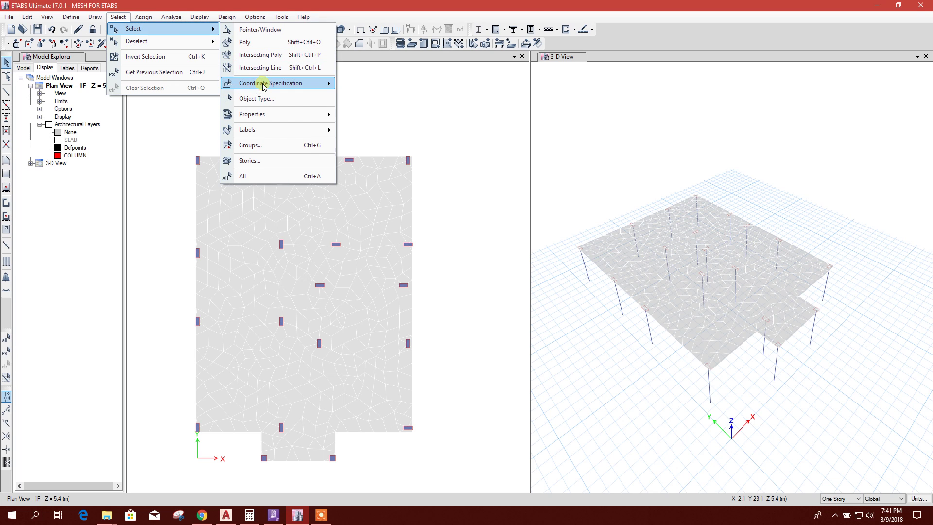
pyautogui.click(269, 98)
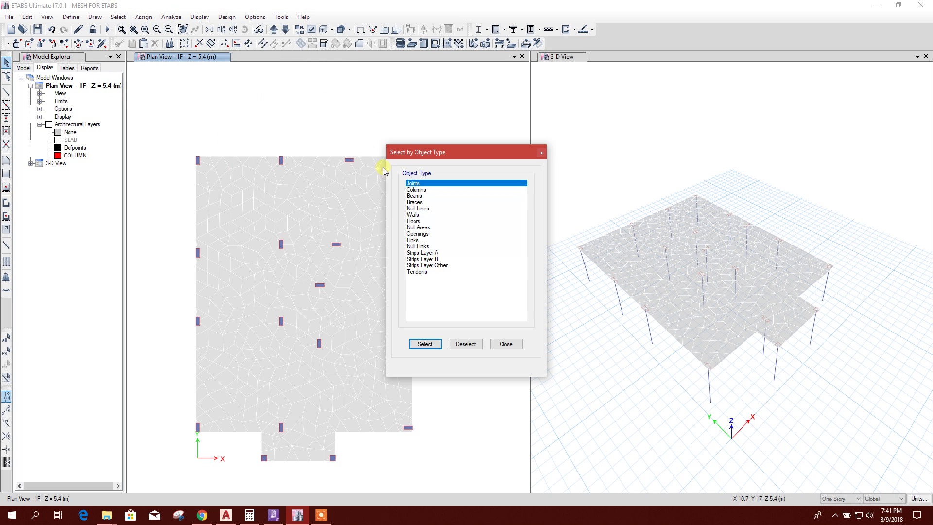
pyautogui.click(420, 228)
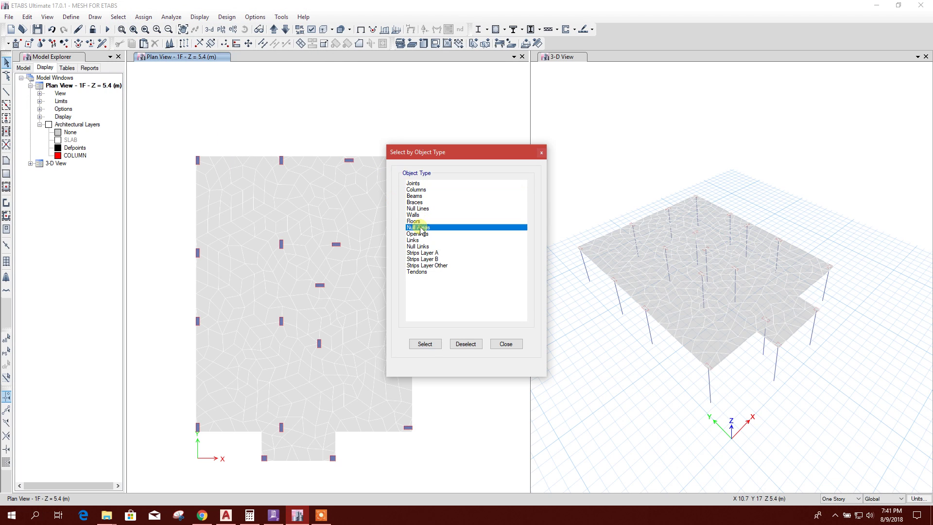
pyautogui.click(425, 344)
pyautogui.click(497, 348)
# Examine the assignments of one floor panel near the right edge of the 1F slab
pyautogui.click(399, 321)
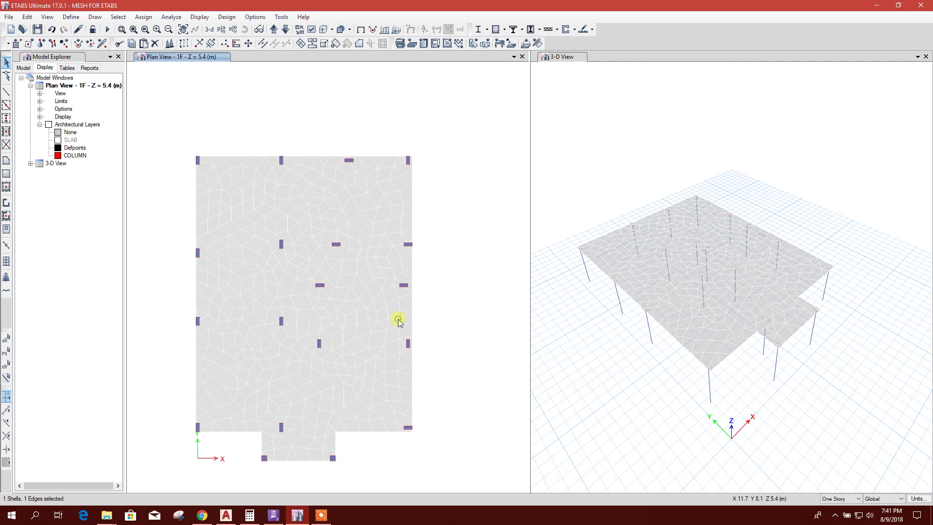
pyautogui.scroll(6, 410, 326)
pyautogui.rightClick(416, 290)
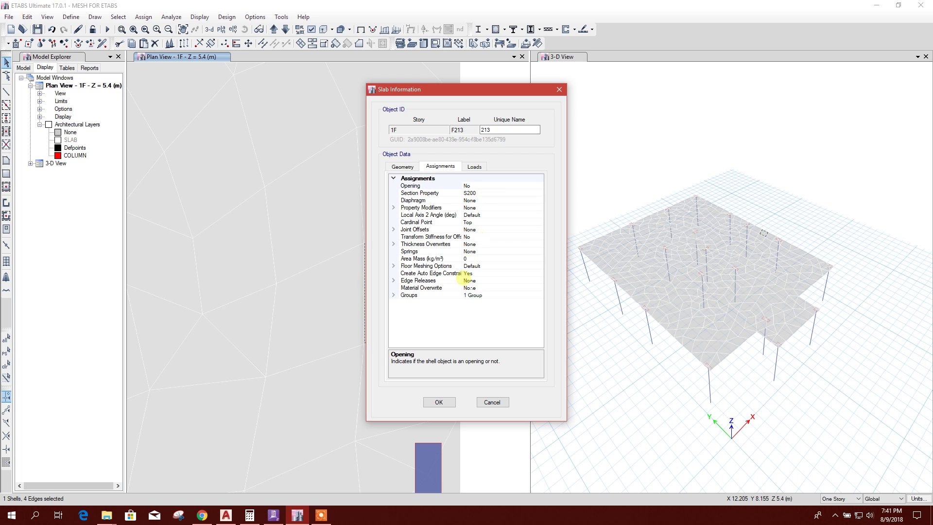
pyautogui.click(493, 402)
pyautogui.scroll(-8, 444, 331)
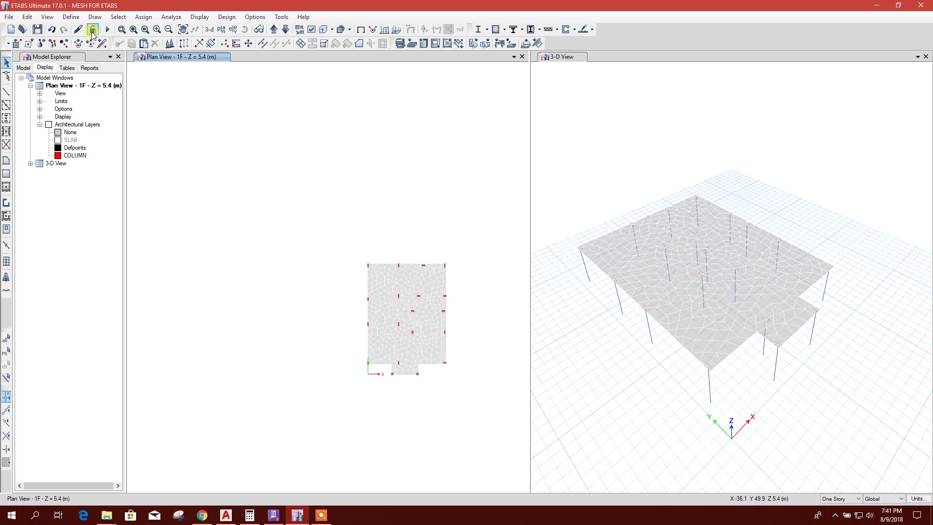
pyautogui.scroll(5, 400, 297)
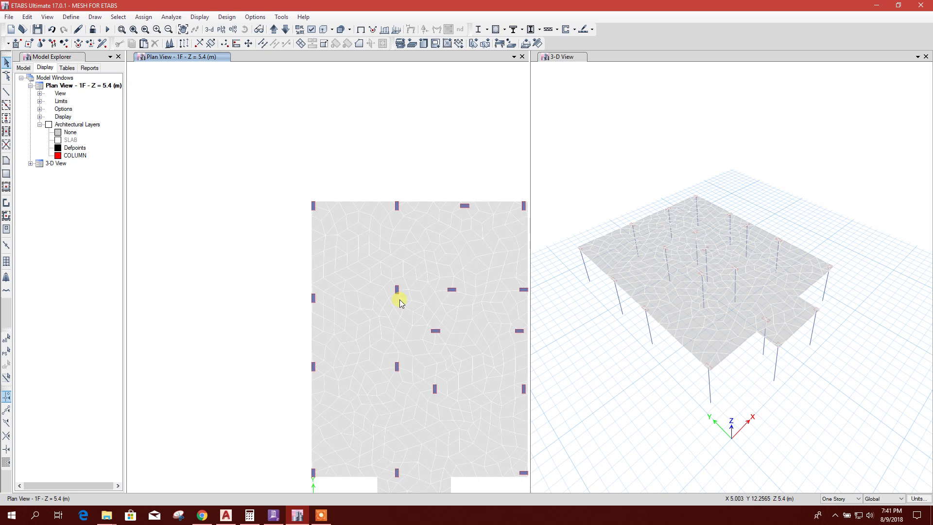
pyautogui.click(118, 17)
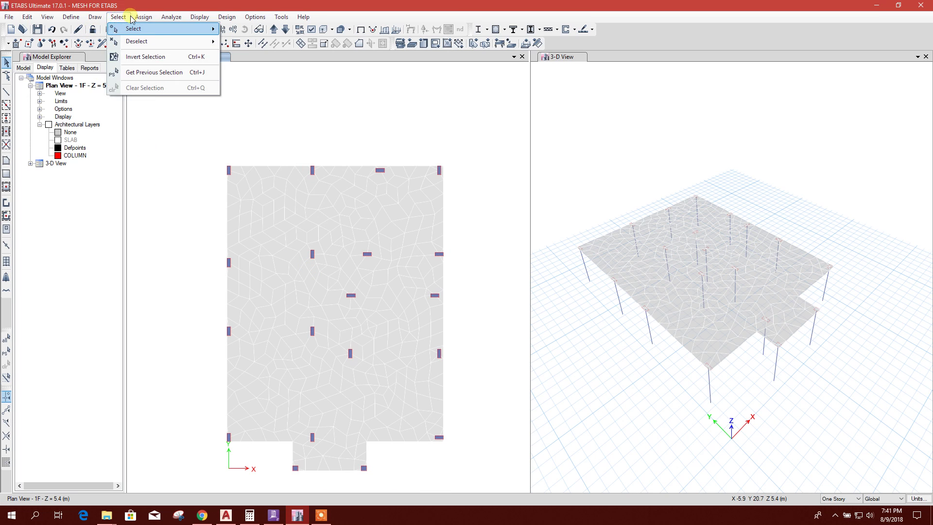
pyautogui.moveTo(255, 17)
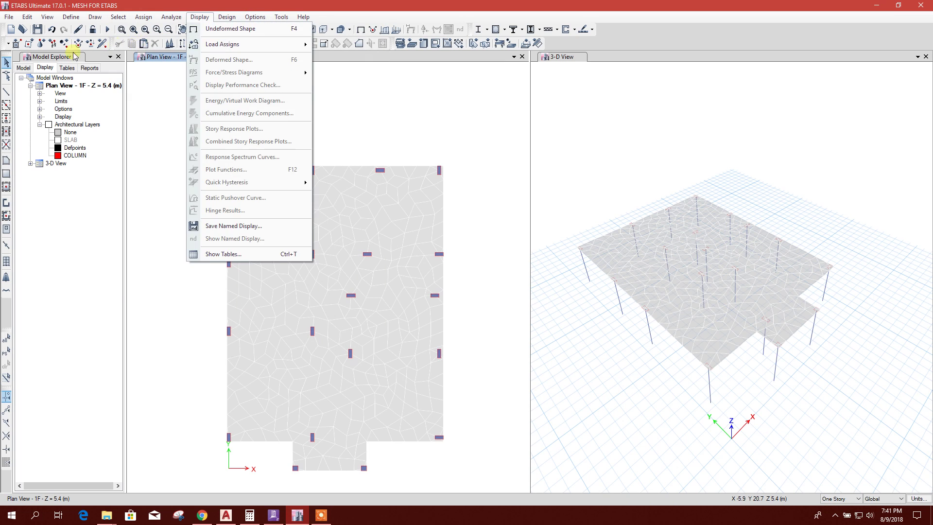
# Select all slab areas assigned the S200 property to check them, and clear the selection
pyautogui.click(96, 16)
pyautogui.click(118, 17)
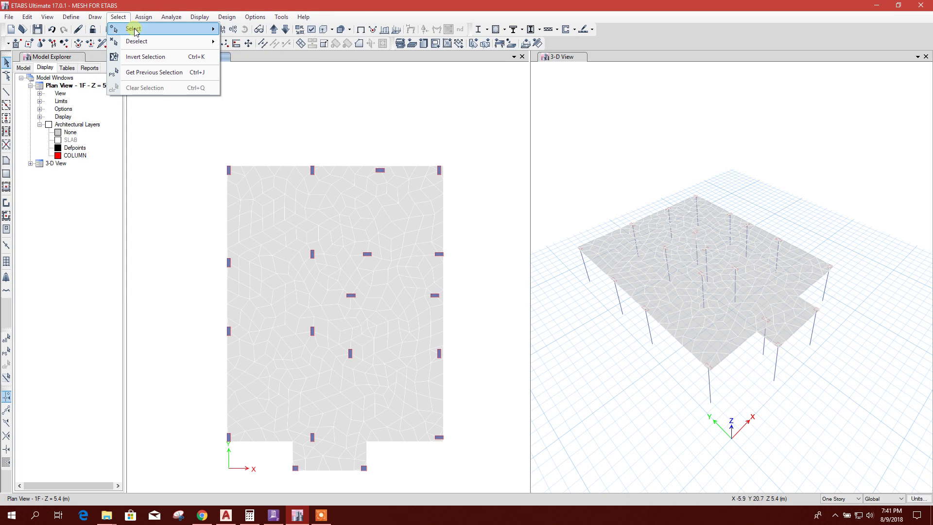
pyautogui.moveTo(161, 29)
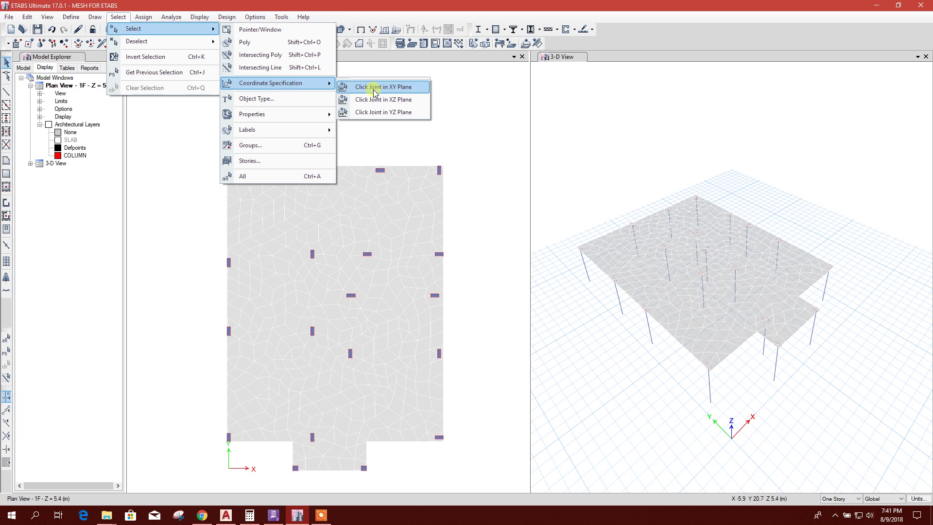
pyautogui.moveTo(272, 116)
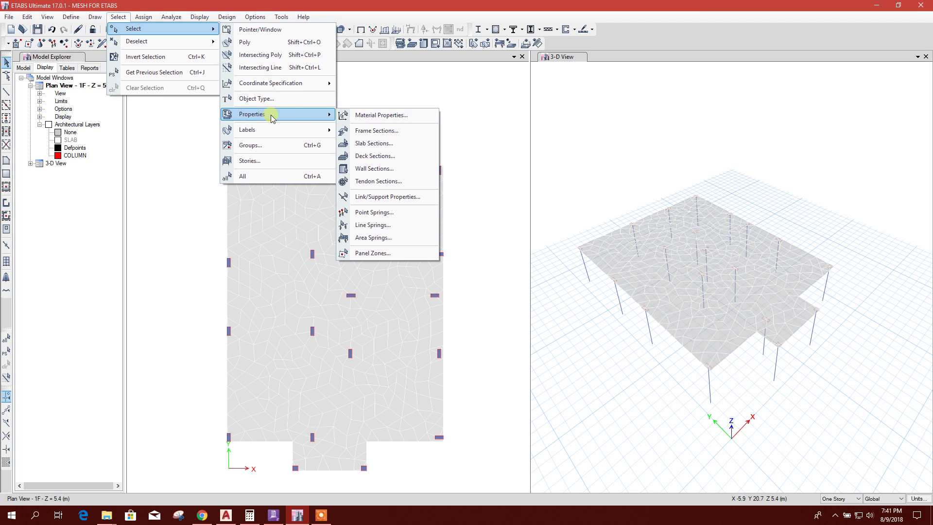
pyautogui.click(384, 143)
pyautogui.click(416, 195)
pyautogui.click(426, 344)
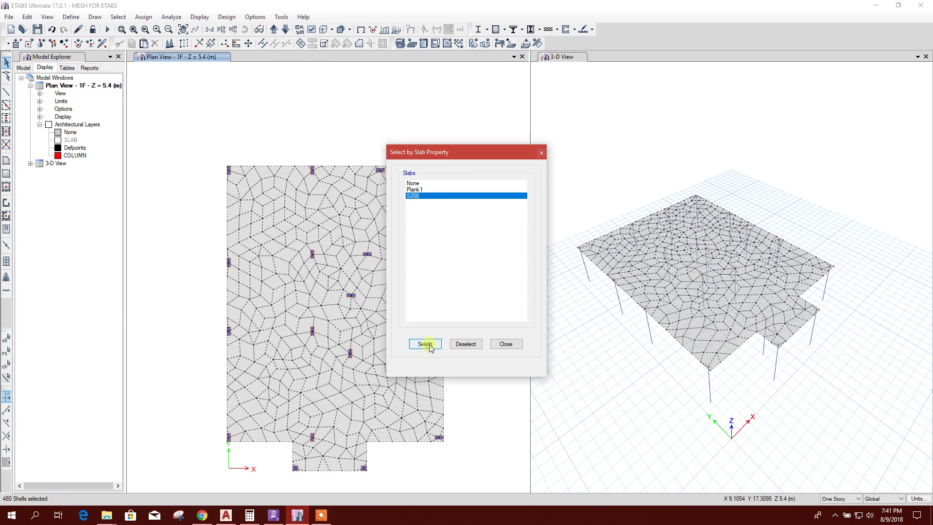
pyautogui.click(505, 344)
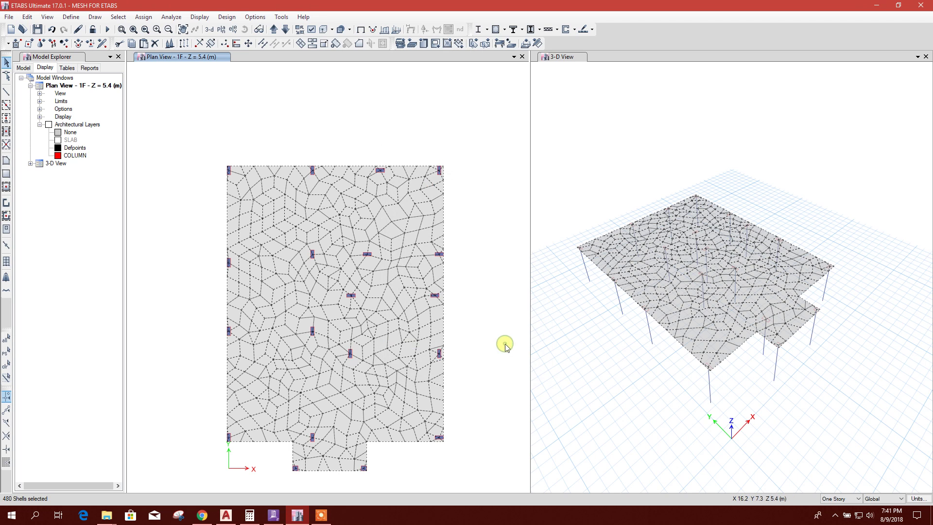
pyautogui.click(475, 243)
pyautogui.click(412, 218)
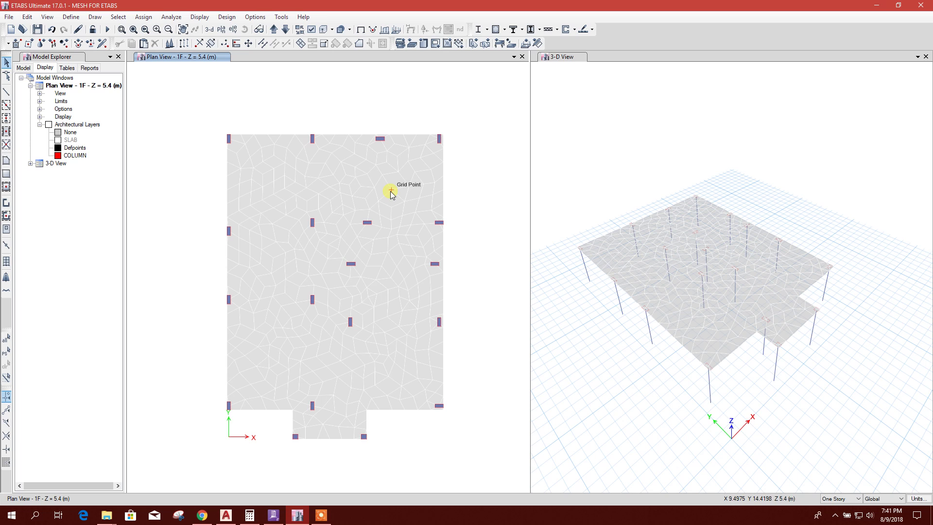
pyautogui.moveTo(474, 347)
pyautogui.mouseDown(button='middle')
pyautogui.moveTo(475, 328)
pyautogui.moveTo(463, 334)
pyautogui.mouseUp(button='middle')
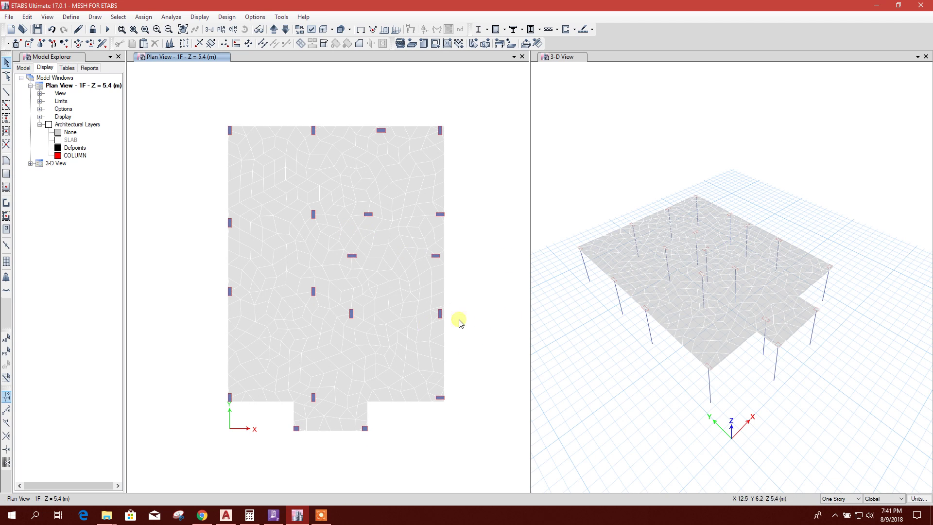
pyautogui.moveTo(477, 317); pyautogui.dragTo(448, 298, button='middle')
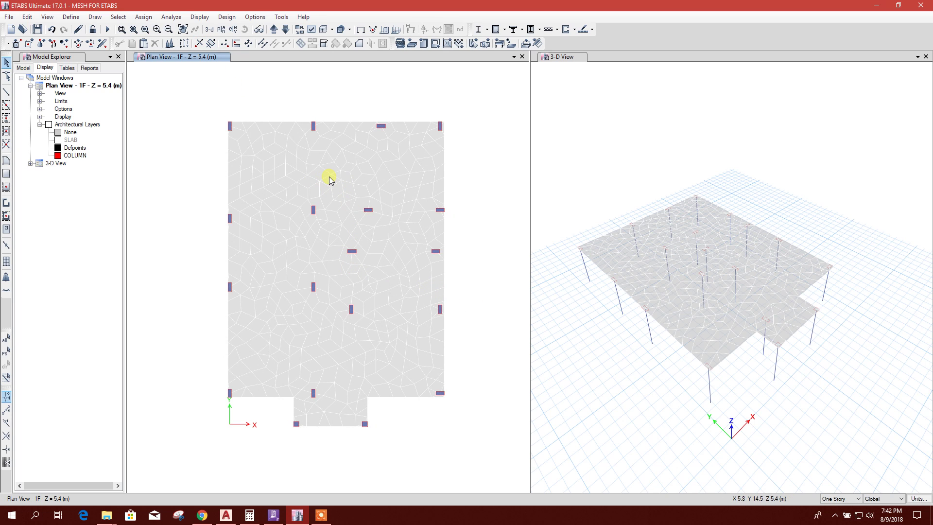
pyautogui.click(221, 30)
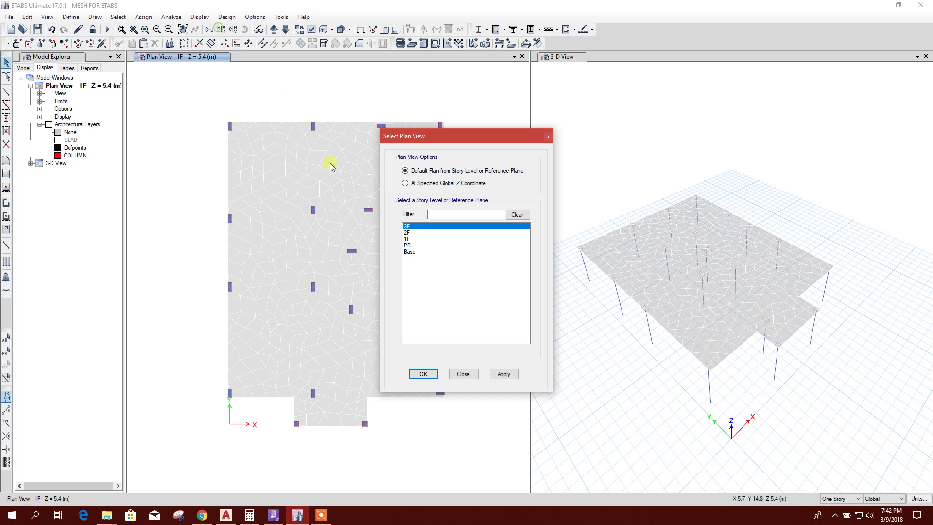
pyautogui.click(464, 373)
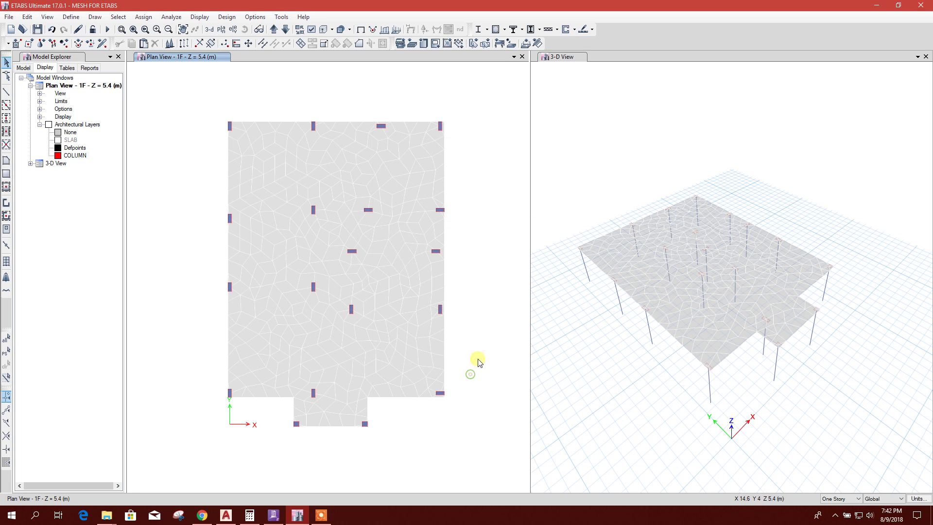
# Select all Columns by object type and replicate them to the PB story
pyautogui.click(118, 16)
pyautogui.moveTo(132, 28)
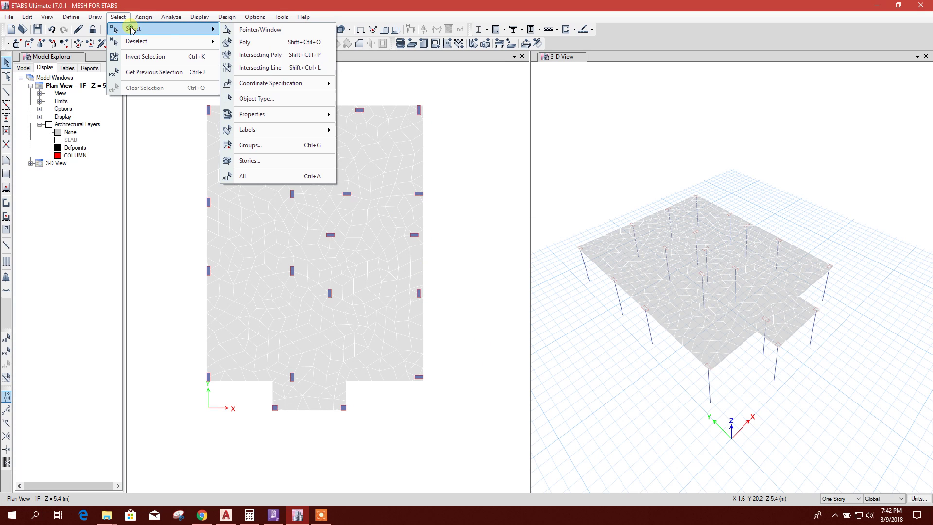
pyautogui.moveTo(288, 84)
pyautogui.click(272, 98)
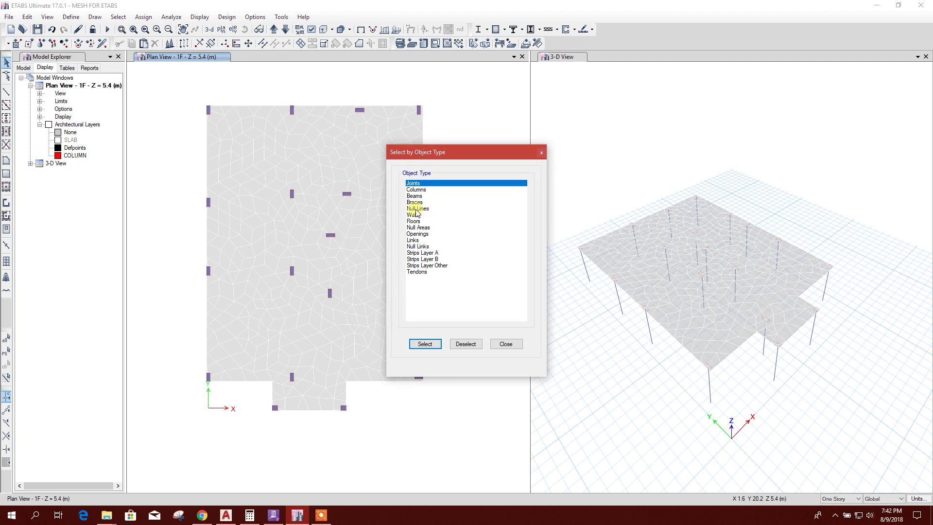
pyautogui.click(416, 190)
pyautogui.click(439, 344)
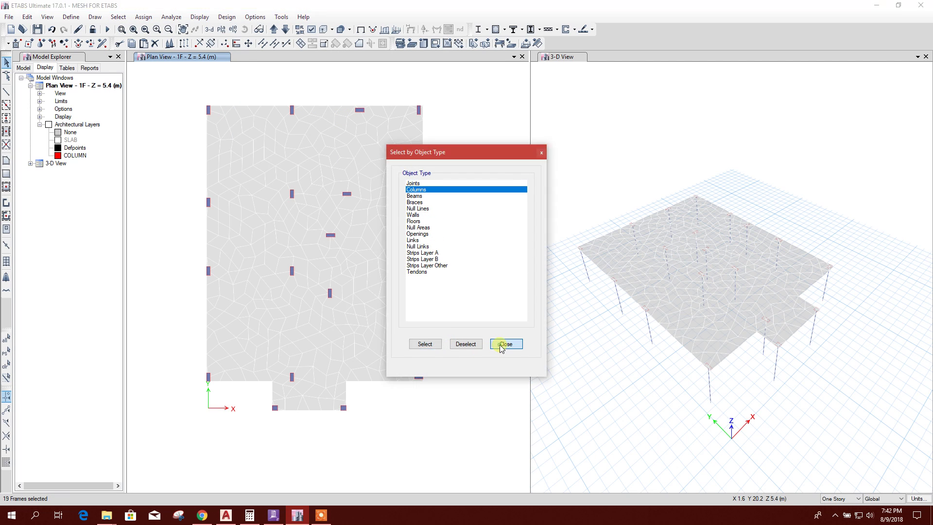
pyautogui.click(503, 345)
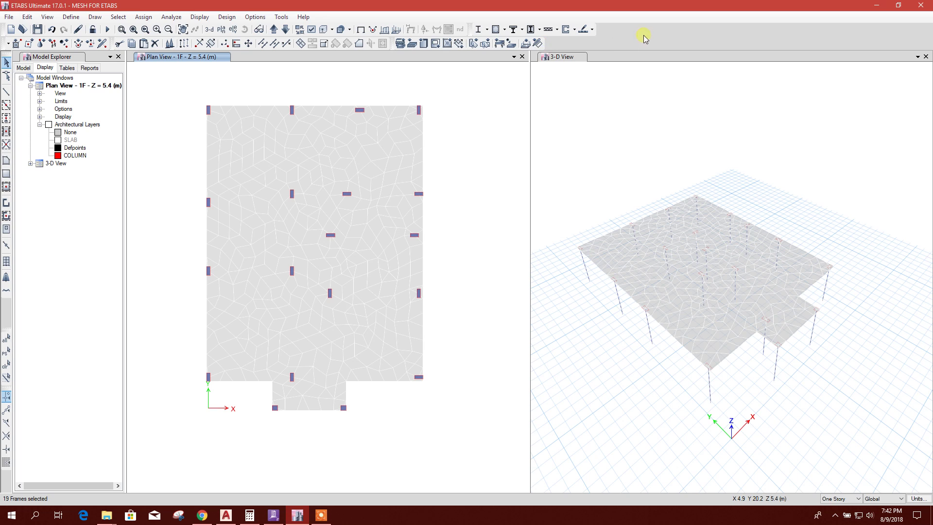
pyautogui.click(210, 43)
pyautogui.click(470, 172)
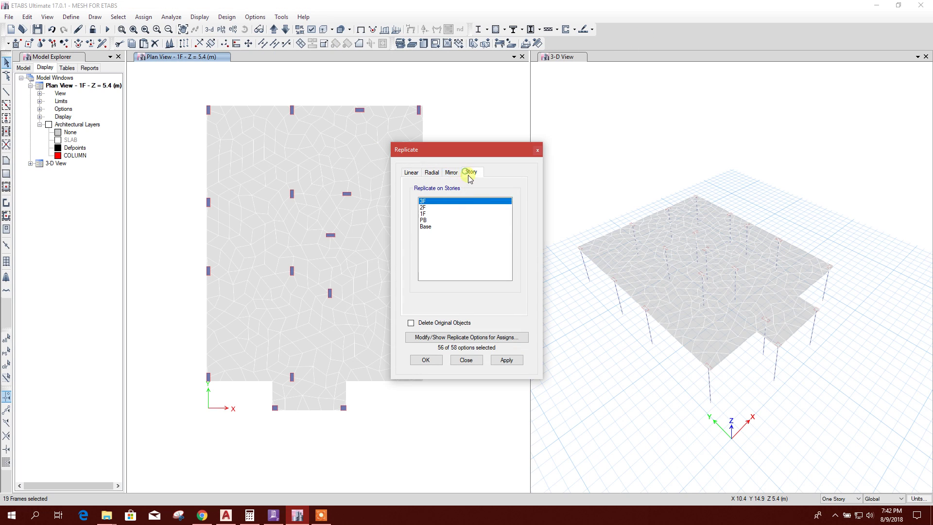
pyautogui.click(435, 220)
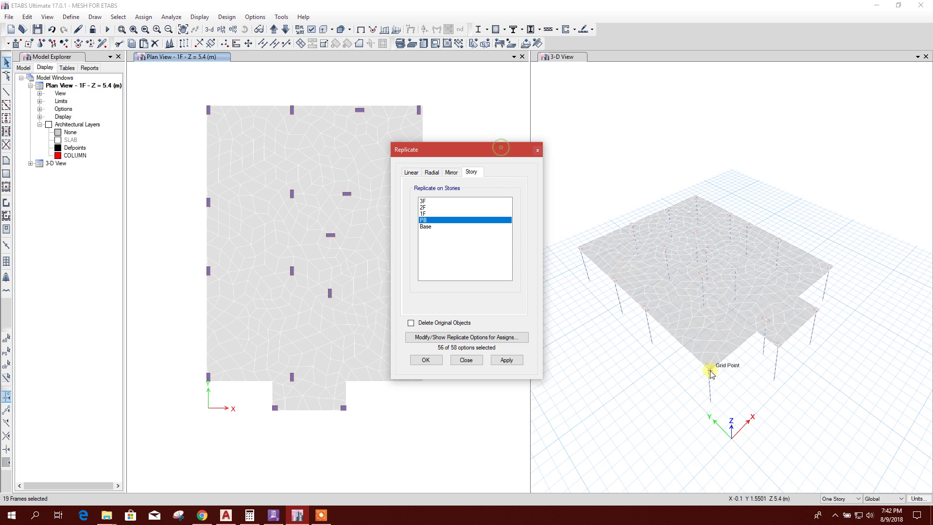
pyautogui.click(505, 359)
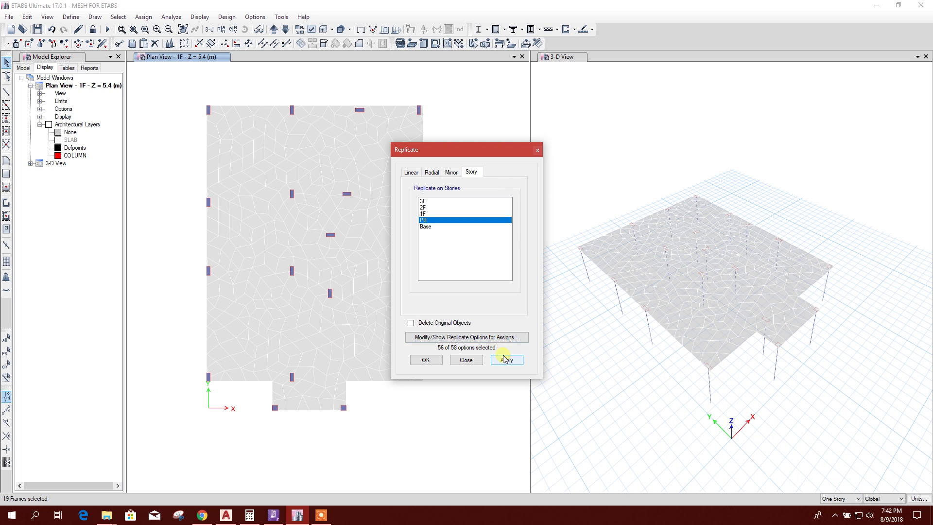
pyautogui.click(425, 227)
pyautogui.click(440, 220)
pyautogui.click(507, 360)
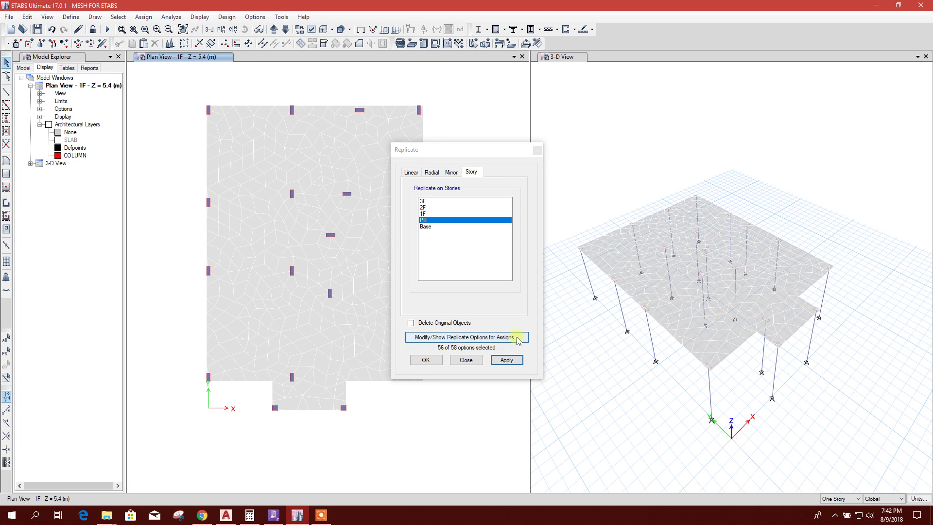
pyautogui.click(466, 361)
# Draw ConcBm frame beams connecting the columns along the perimeter and interior lines of the PB plan
pyautogui.click(286, 29)
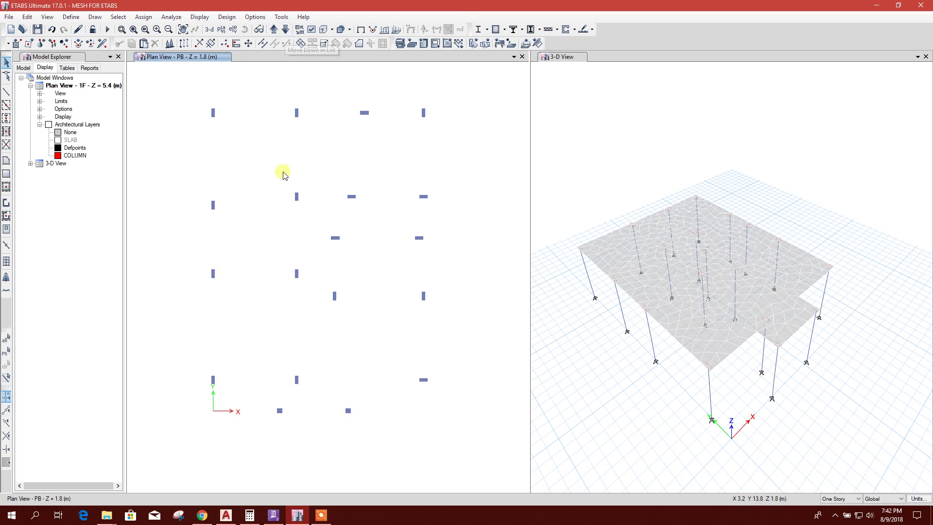
pyautogui.click(7, 93)
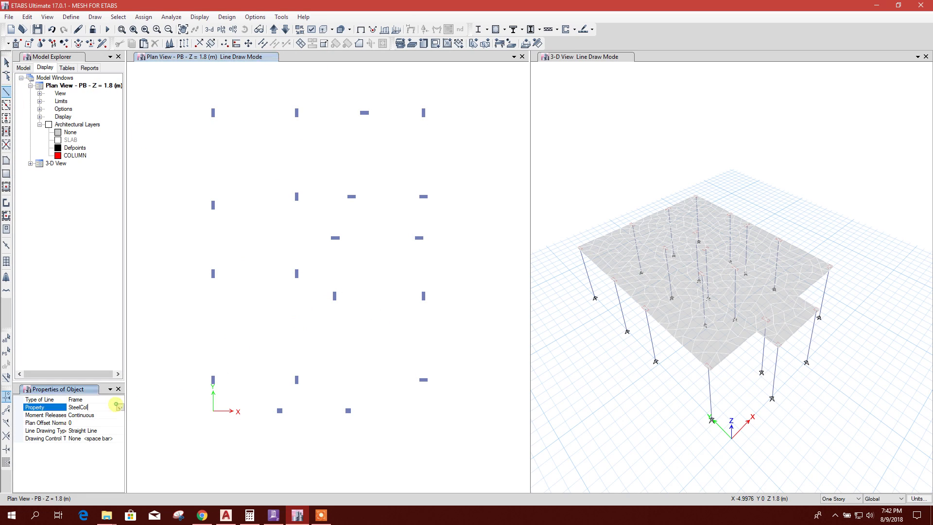
pyautogui.click(119, 408)
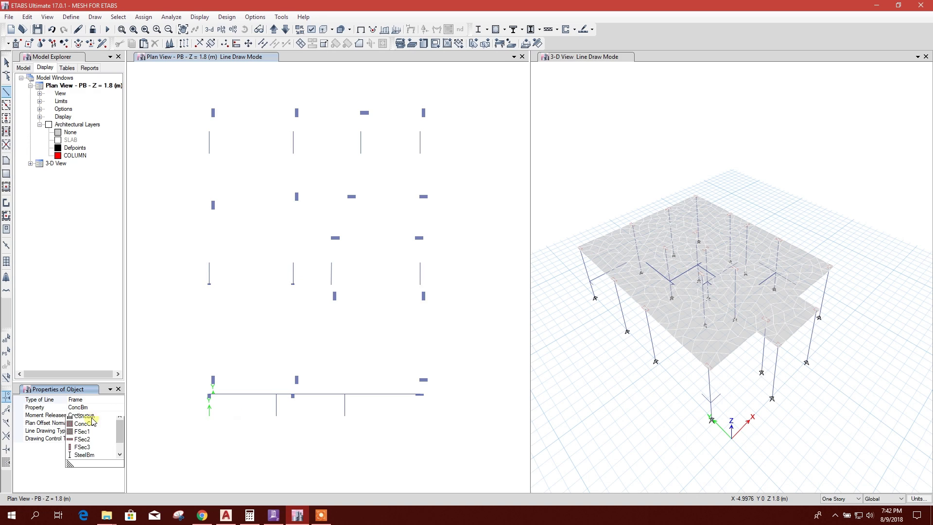
pyautogui.click(208, 127)
pyautogui.click(420, 126)
pyautogui.click(293, 252)
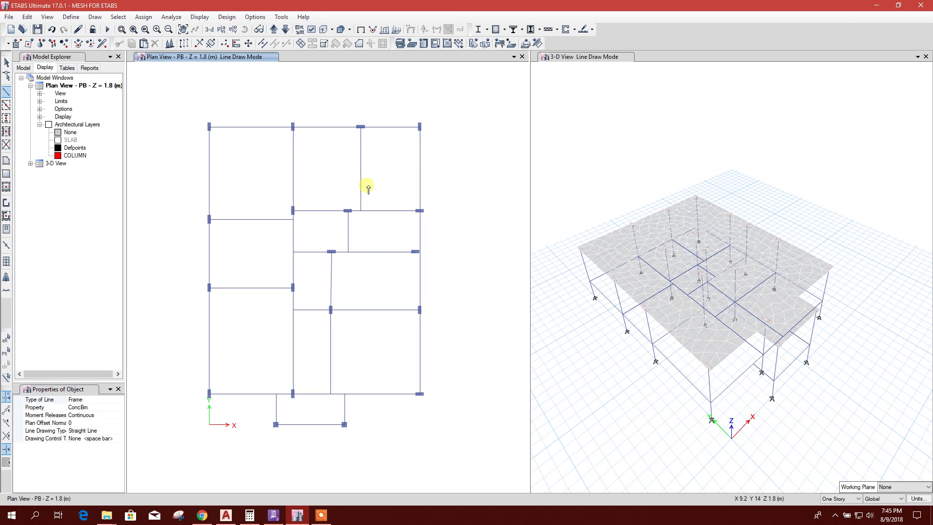
pyautogui.click(420, 309)
pyautogui.press('Escape')
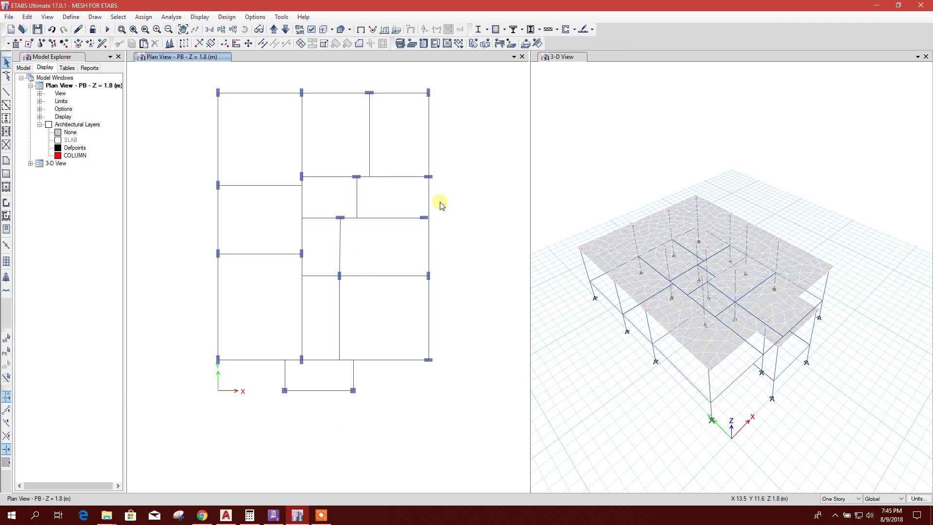
# Replicate the entire 1F floor, including its slab mesh and columns, to stories 2F and 3F
pyautogui.click(274, 29)
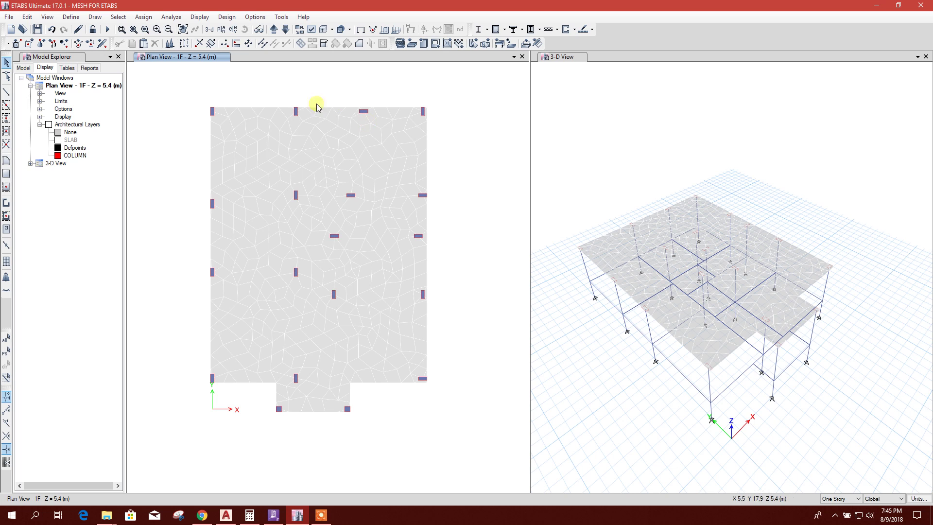
pyautogui.moveTo(184, 84); pyautogui.dragTo(444, 414)
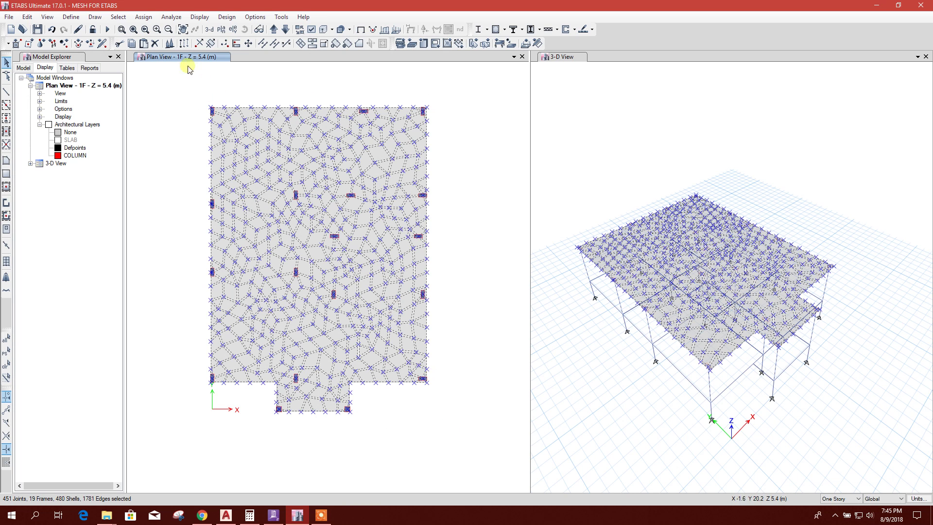
pyautogui.click(185, 44)
pyautogui.click(471, 172)
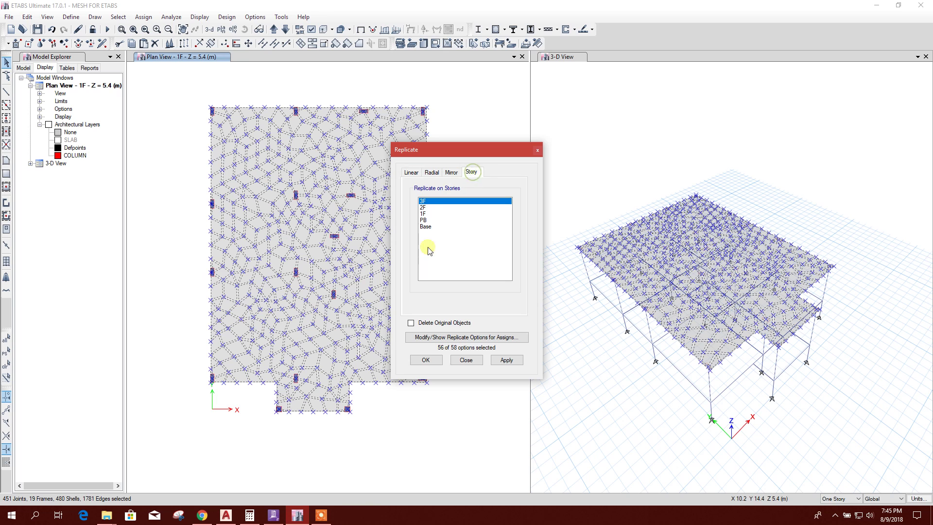
pyautogui.click(430, 209)
pyautogui.keyDown('ctrl'); pyautogui.click(427, 201); pyautogui.keyUp('ctrl')
pyautogui.click(506, 360)
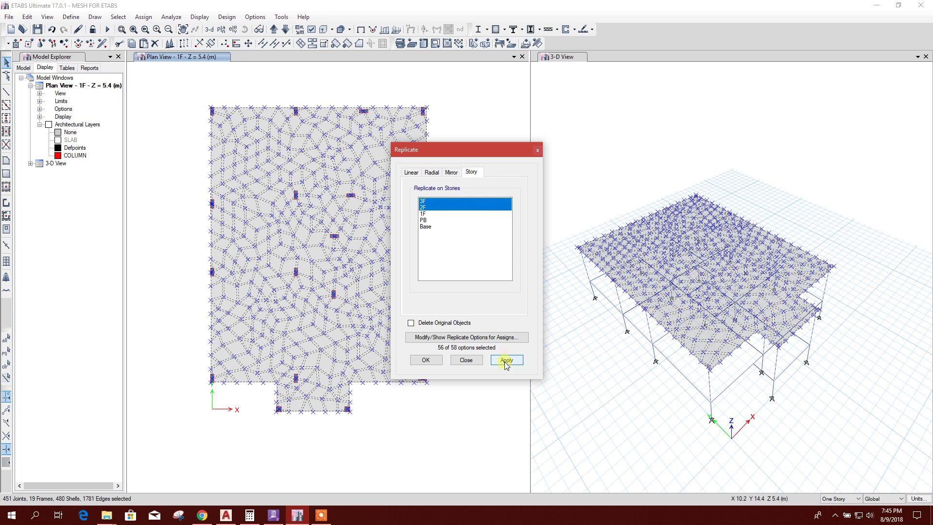
pyautogui.click(466, 360)
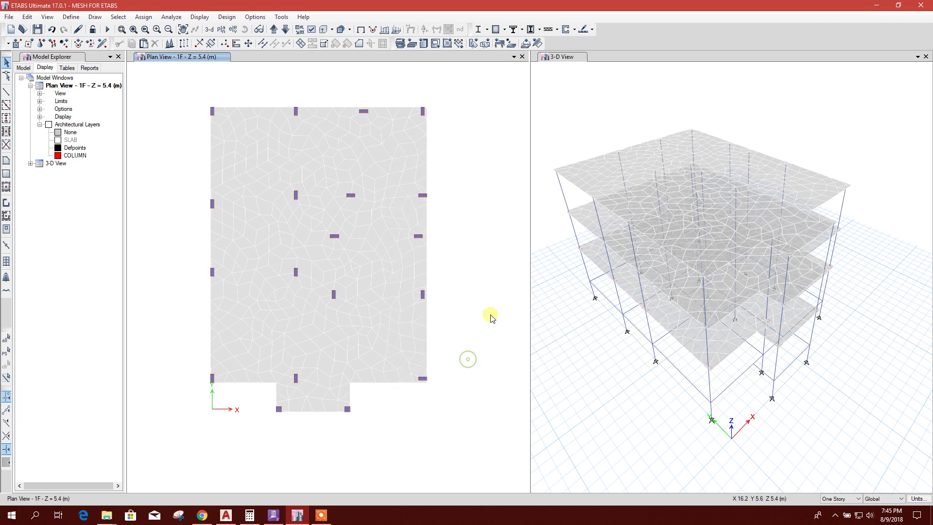
# Display the 3-D view with extruded frames and shells
pyautogui.click(563, 126)
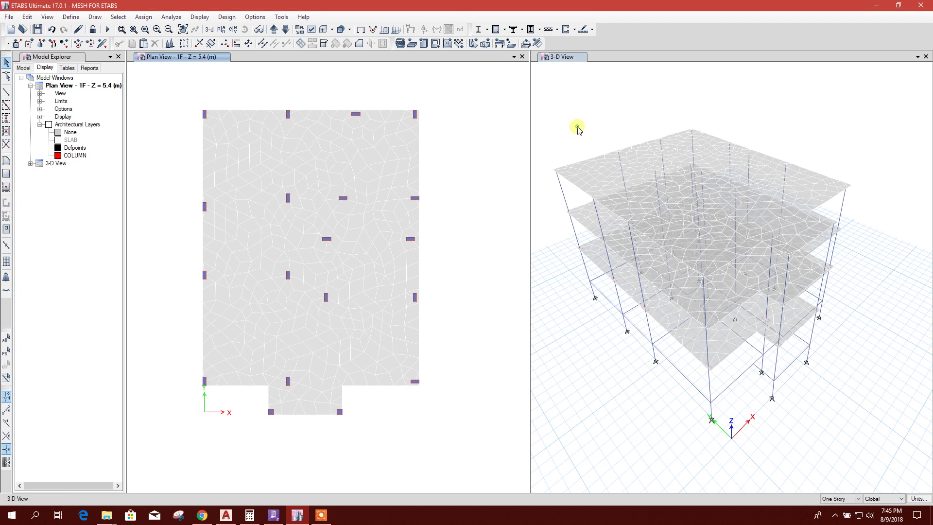
pyautogui.click(327, 30)
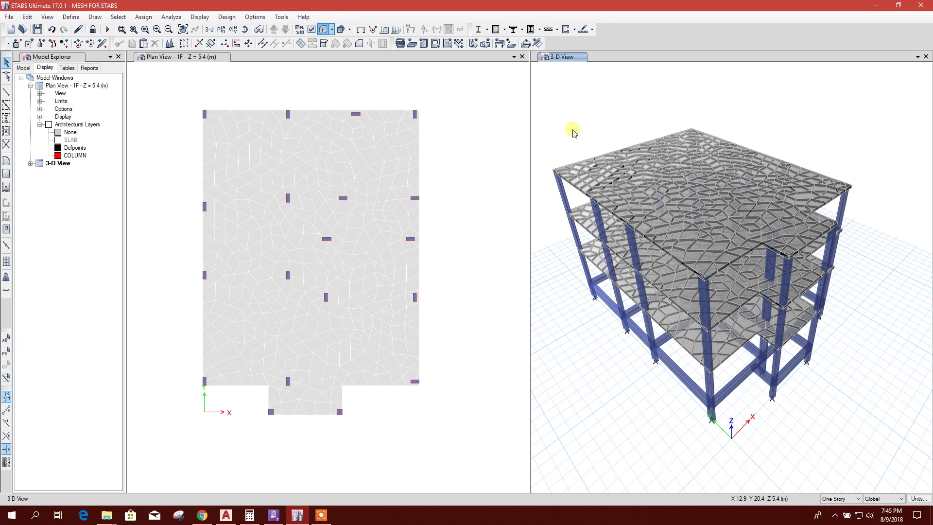
pyautogui.keyDown('shift'); pyautogui.moveTo(592, 115); pyautogui.dragTo(609, 113, button='middle'); pyautogui.keyUp('shift')
# Hide the COLUMN and Defpoints architectural layers in the 1F plan and collapse the layer list
pyautogui.click(466, 157)
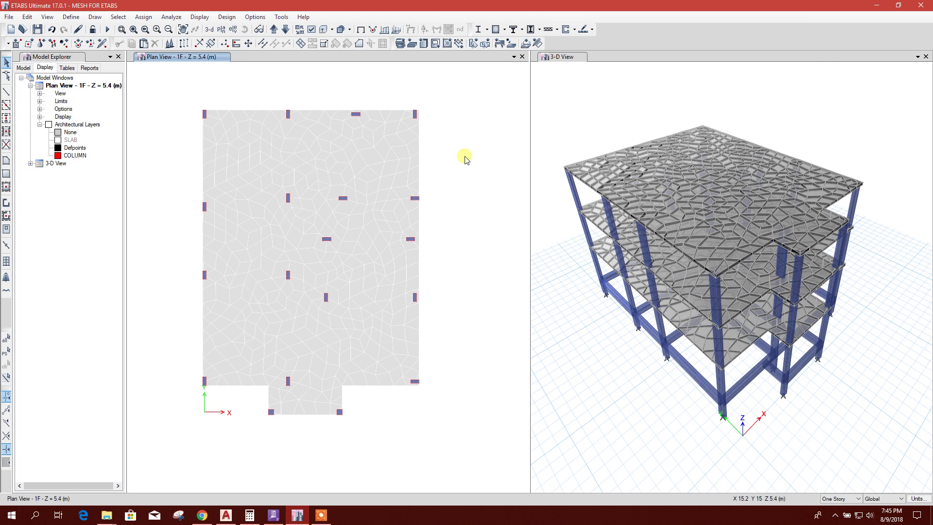
pyautogui.rightClick(77, 158)
pyautogui.click(116, 156)
pyautogui.click(73, 150)
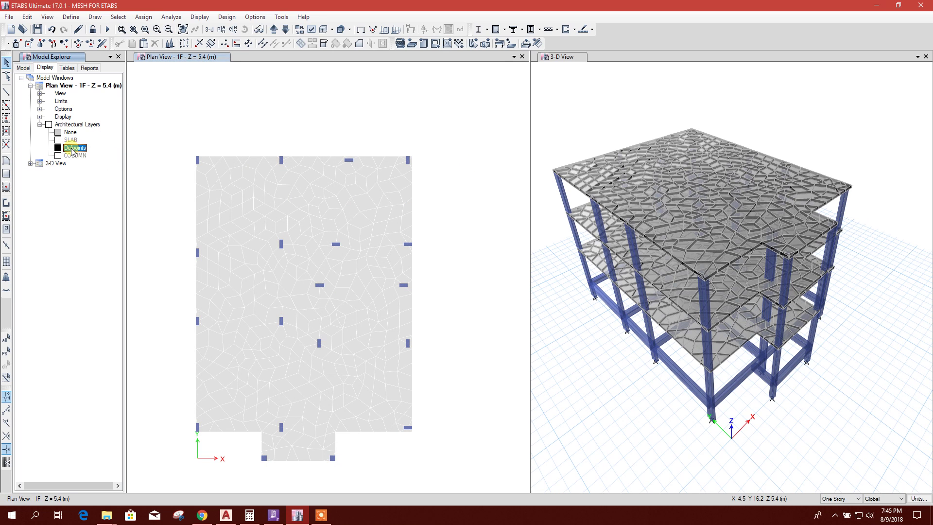
pyautogui.rightClick(92, 154)
pyautogui.click(116, 158)
pyautogui.click(71, 132)
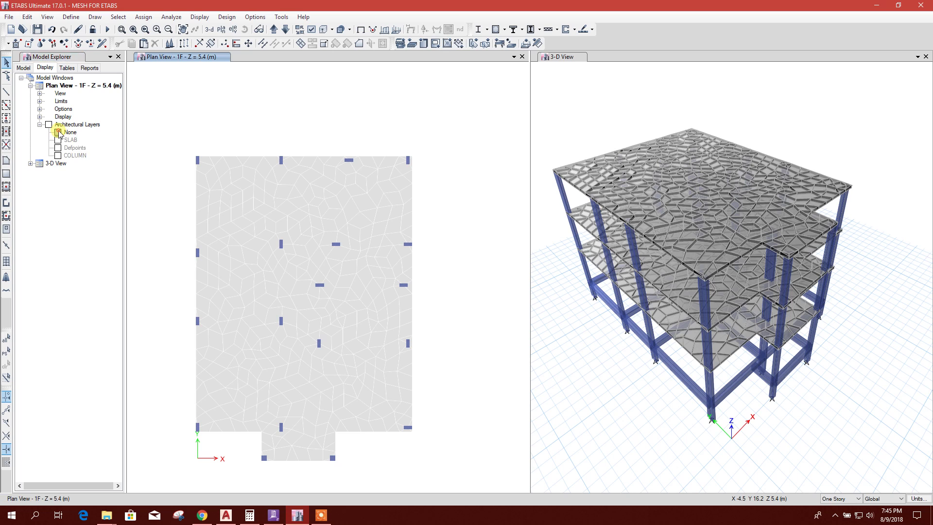
pyautogui.click(39, 124)
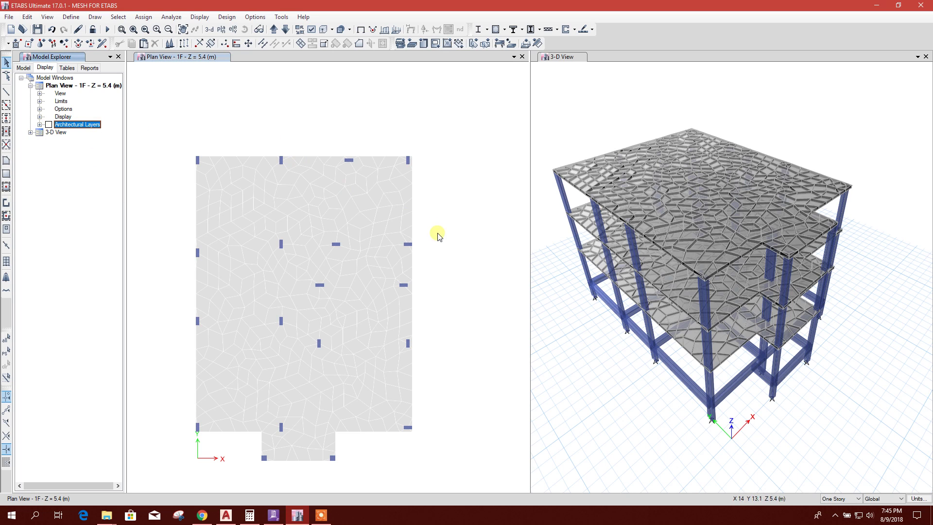
# Switch to RAM Concept to view the slab mesh in the Element Standard Plan
pyautogui.click(443, 216)
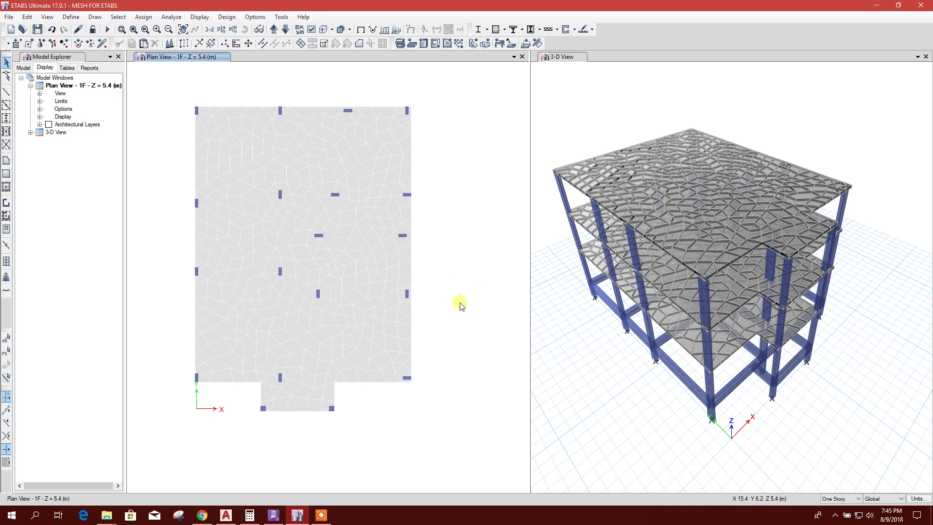
pyautogui.click(273, 515)
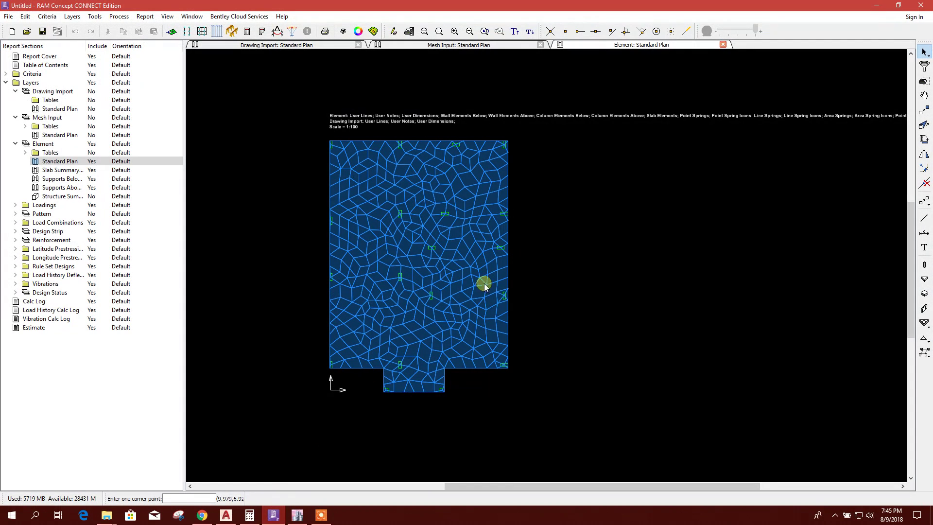